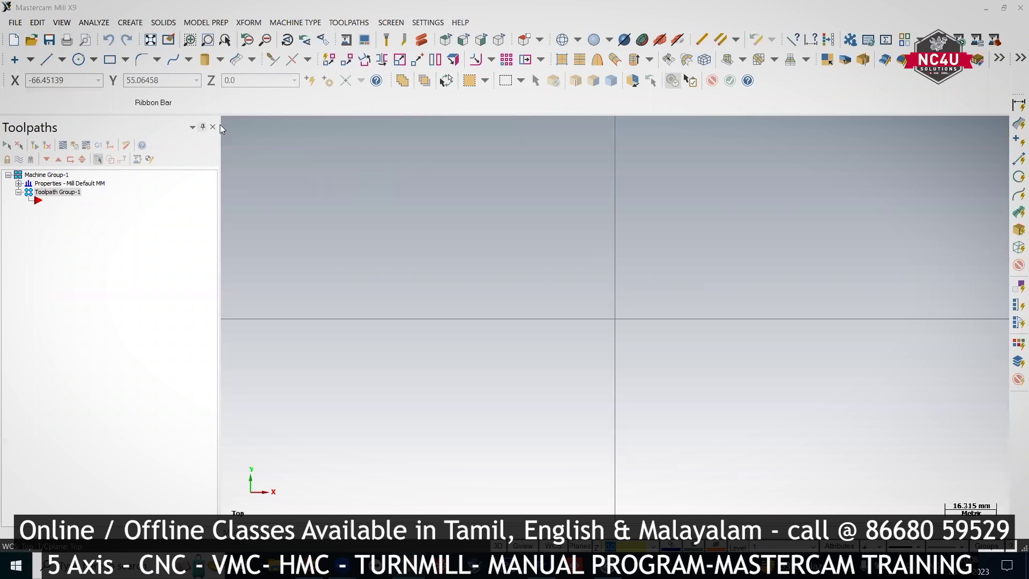
Hide the Toolpaths panel and place eleven points in a gently descending row
click(212, 127)
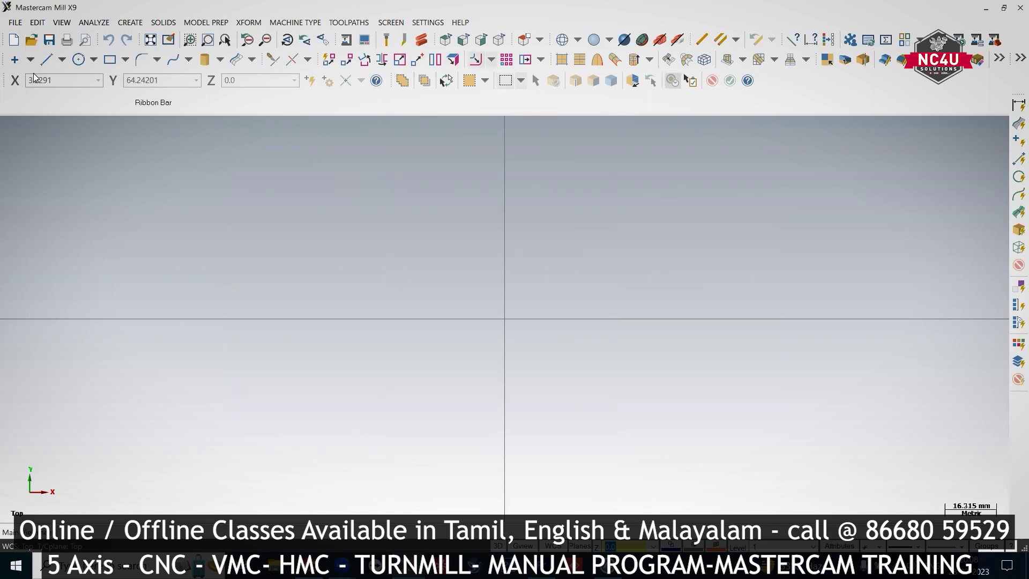
click(439, 236)
click(519, 237)
click(550, 257)
click(603, 266)
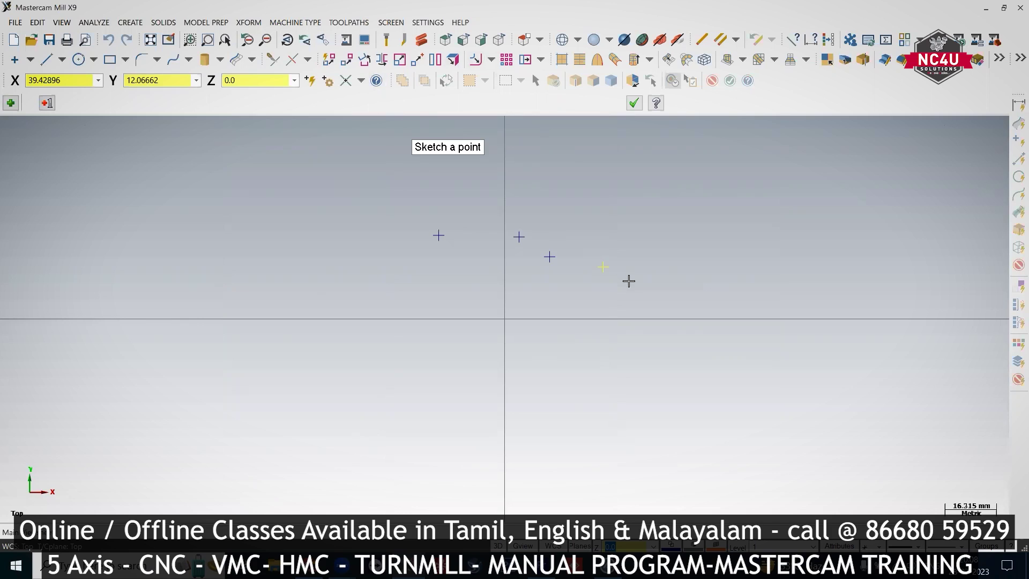
click(639, 288)
click(698, 280)
click(724, 296)
click(768, 285)
click(811, 301)
click(828, 289)
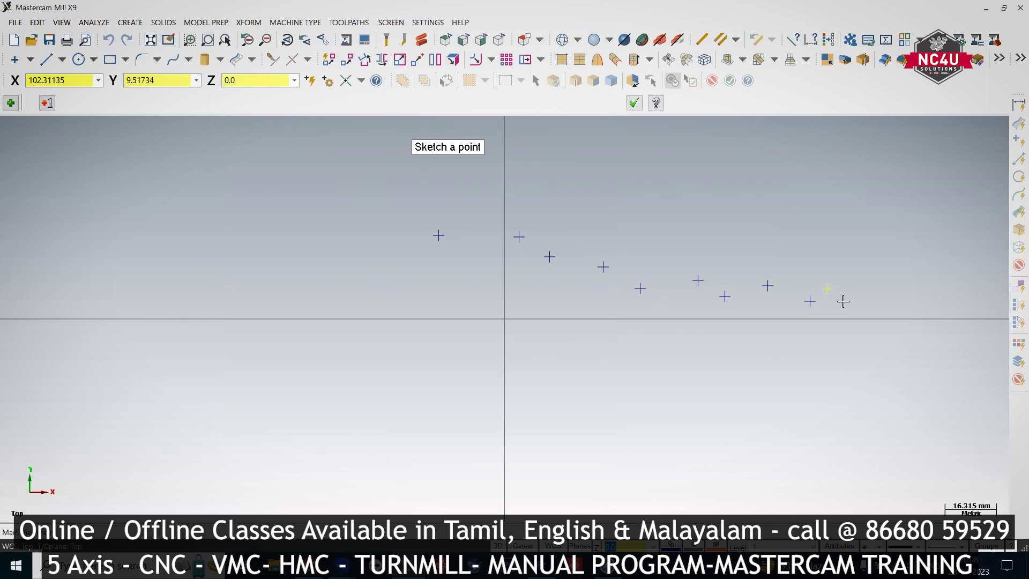
click(843, 302)
click(634, 103)
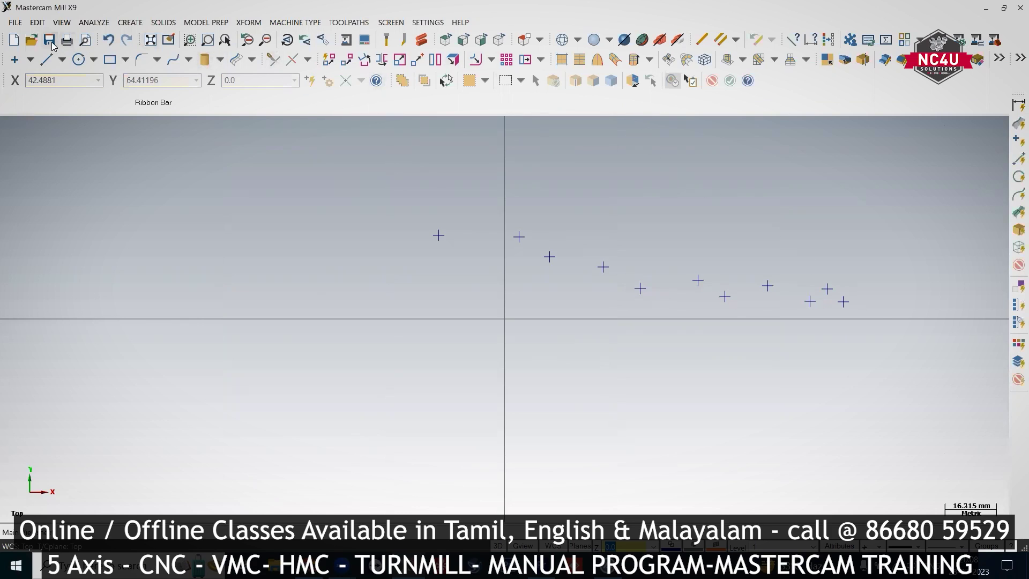
Start center-point circles at radius 5, place the first one, and lock the radius
click(78, 59)
click(234, 102)
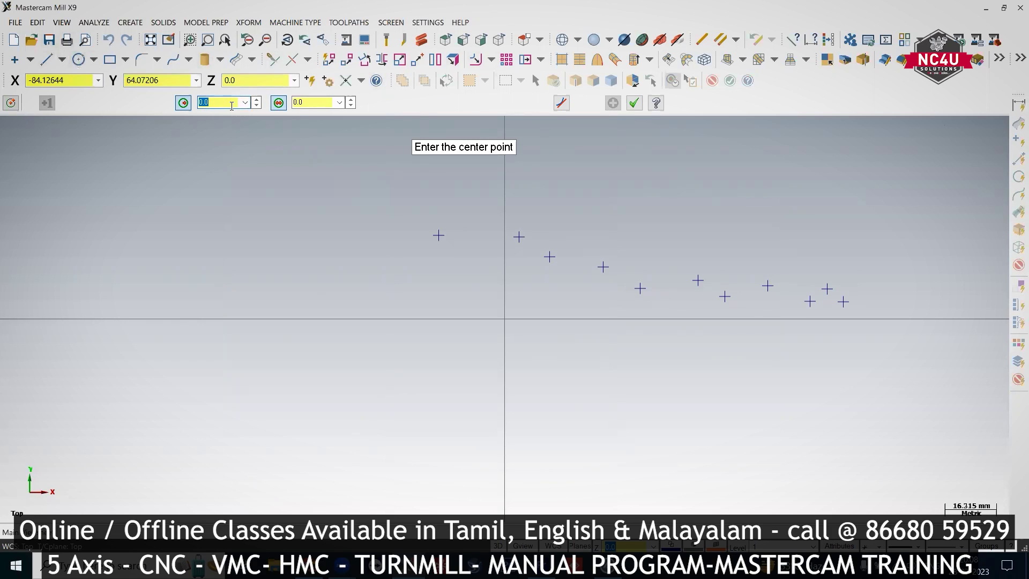
text(5)
key(Return)
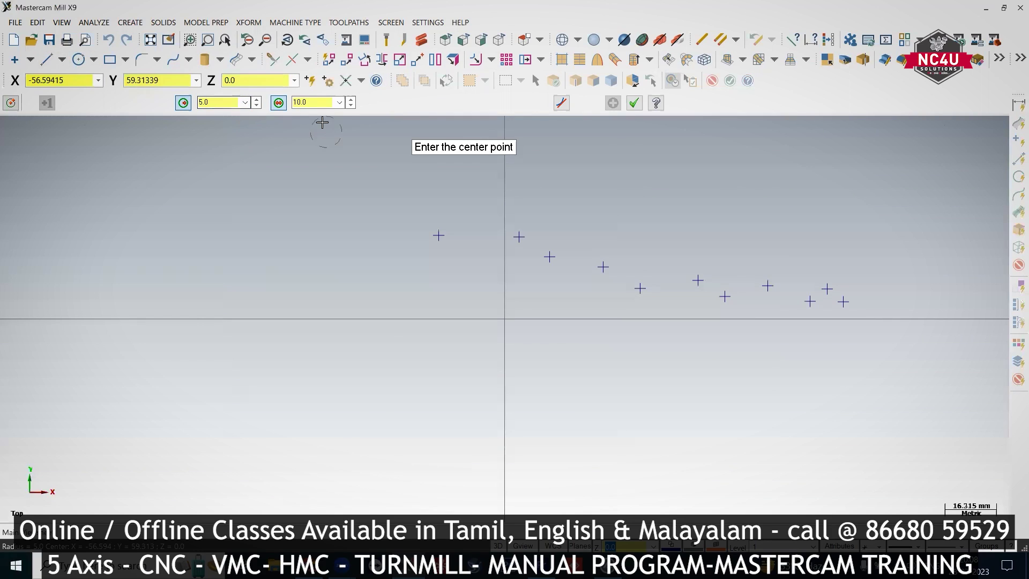
click(385, 197)
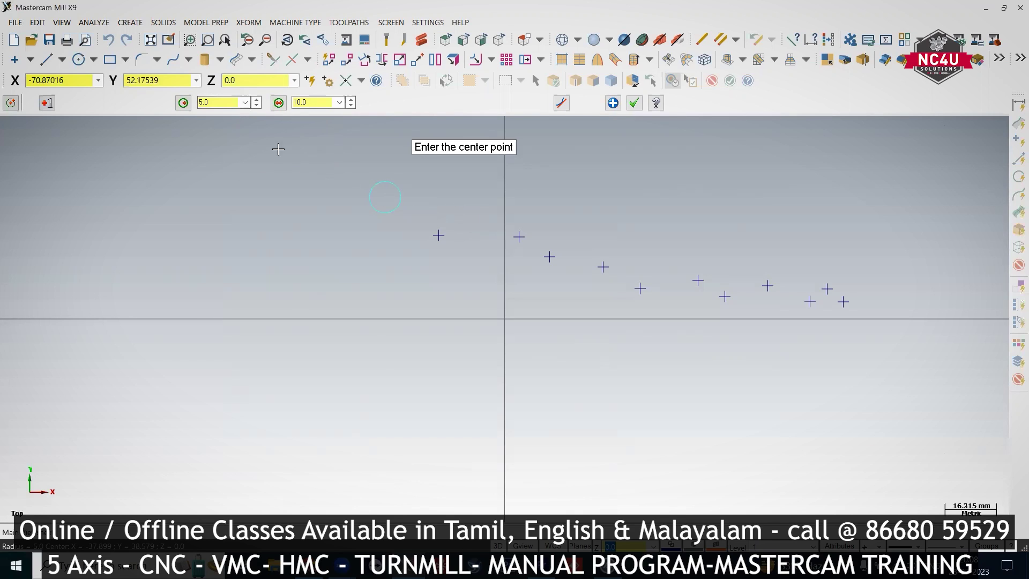
click(184, 103)
Place radius-5 circles along the row of points and back below it
click(449, 191)
click(523, 197)
click(628, 213)
click(698, 229)
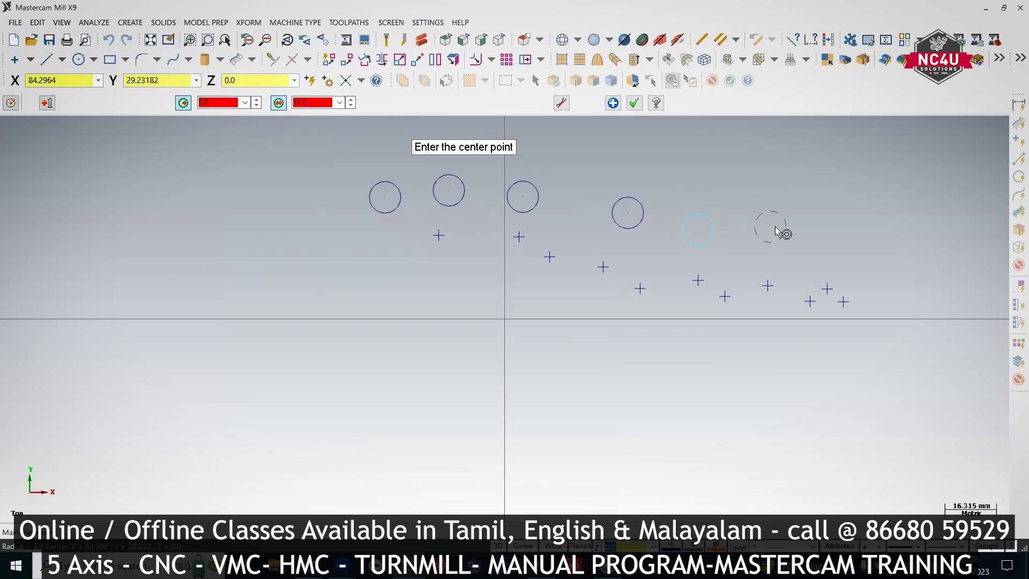
click(771, 226)
click(849, 248)
click(911, 280)
click(899, 315)
click(830, 330)
click(720, 333)
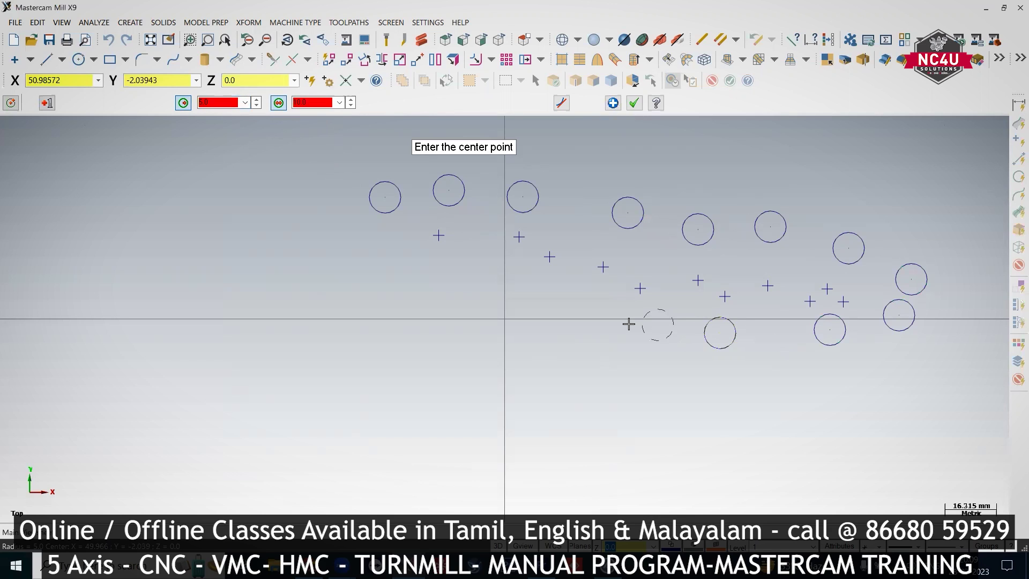
click(629, 323)
Add the remaining radius-5 circles on the left side and finish the set of twenty
click(535, 285)
click(462, 272)
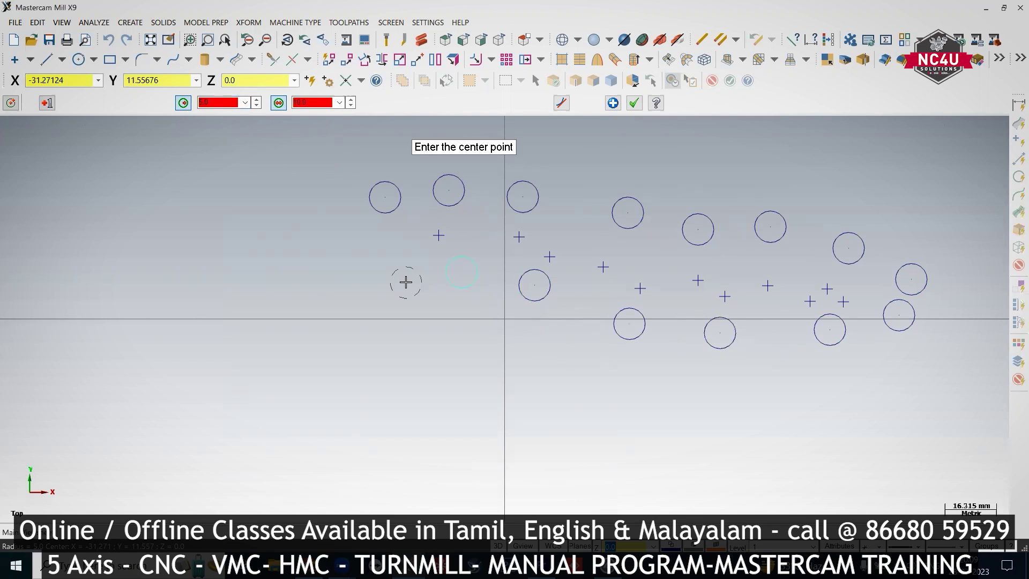
click(406, 283)
click(349, 274)
click(355, 309)
click(424, 325)
click(487, 331)
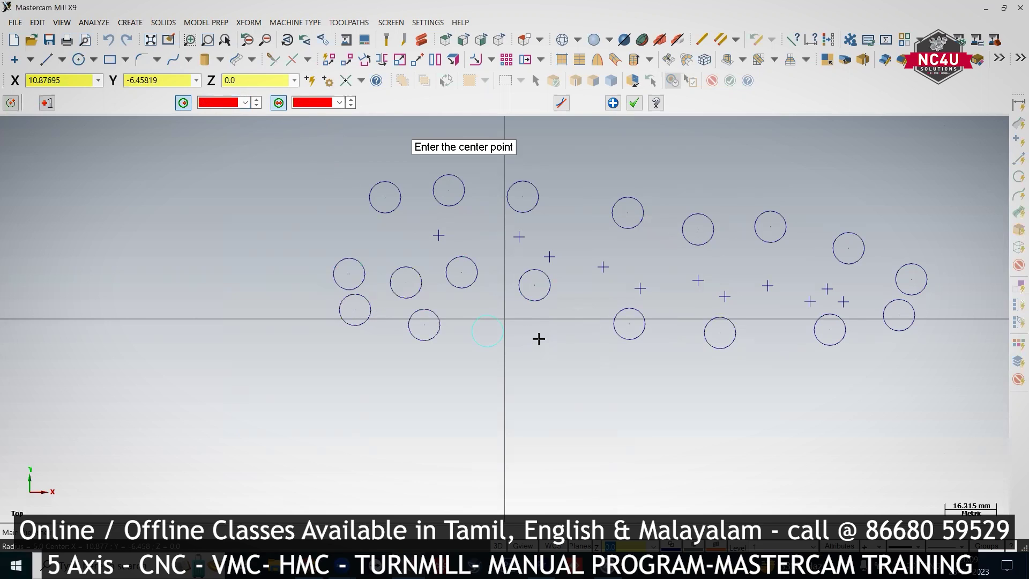
click(539, 339)
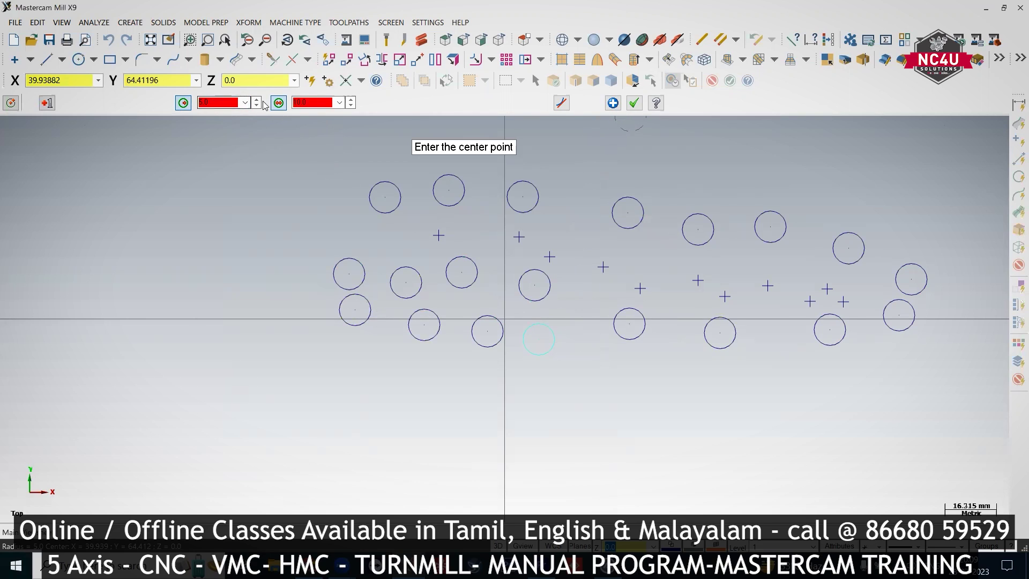
click(634, 103)
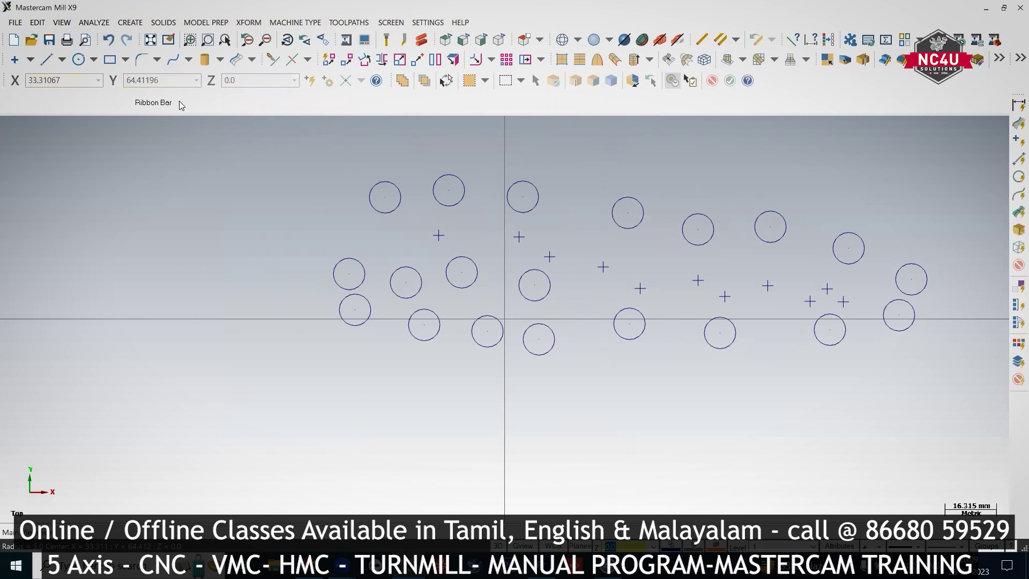
click(78, 59)
Set the circle radius to 10 and place large circles at upper left and along the bottom
double_click(224, 103)
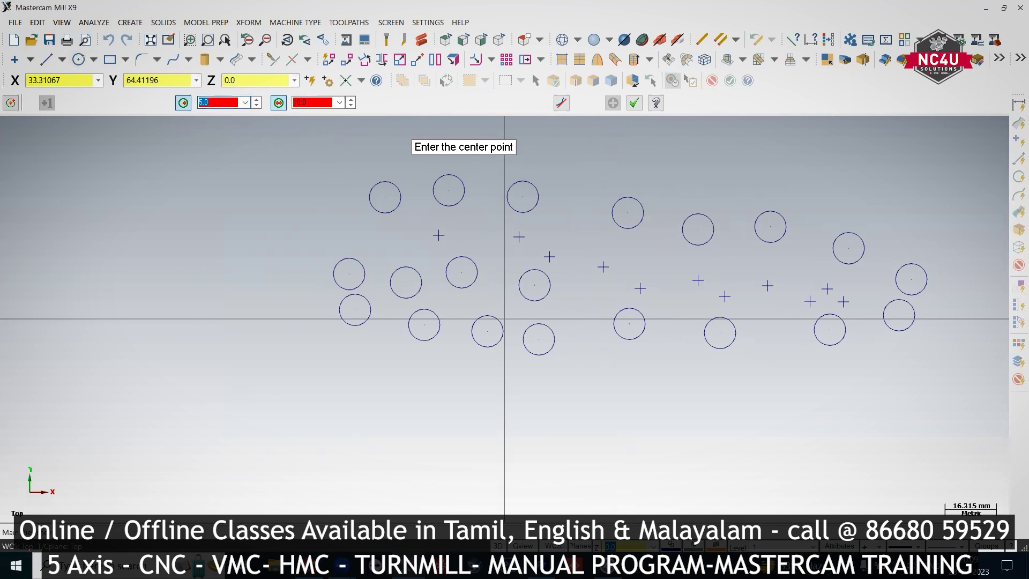
text(10)
key(Return)
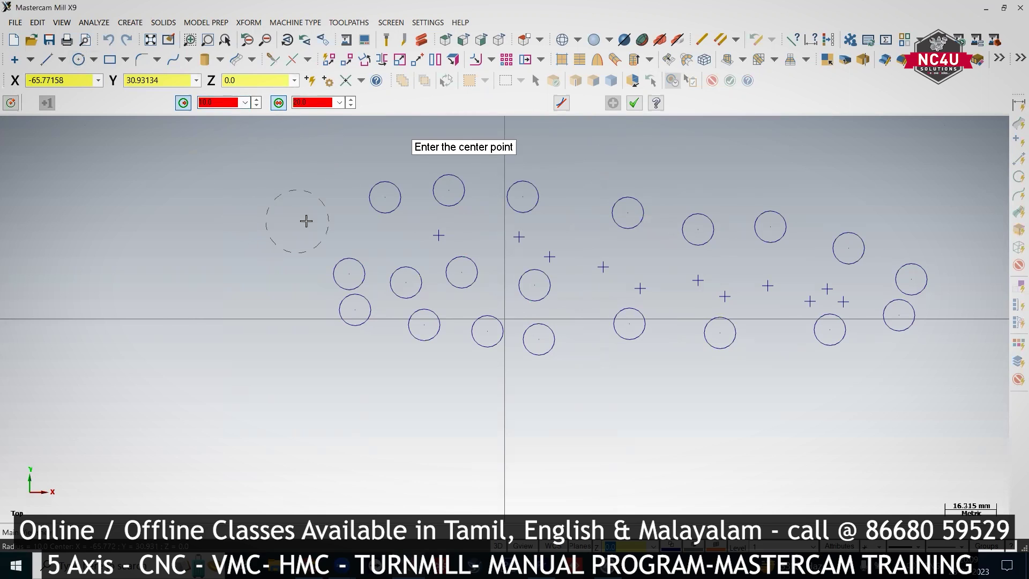
click(311, 222)
click(318, 372)
click(447, 391)
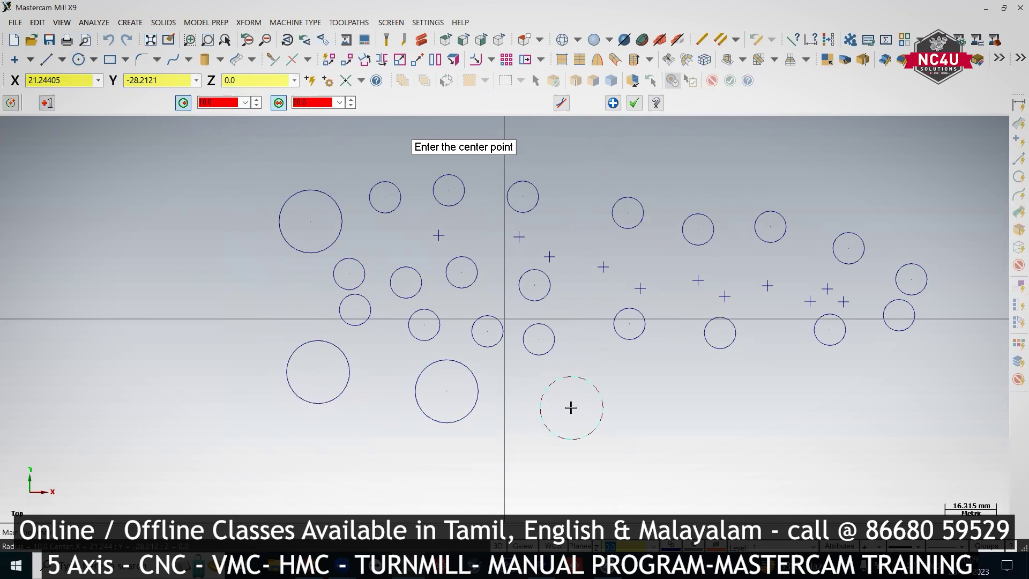
click(571, 408)
click(687, 399)
click(801, 405)
click(896, 398)
Add radius-10 circles near the top, center and upper left, completing twelve
click(887, 195)
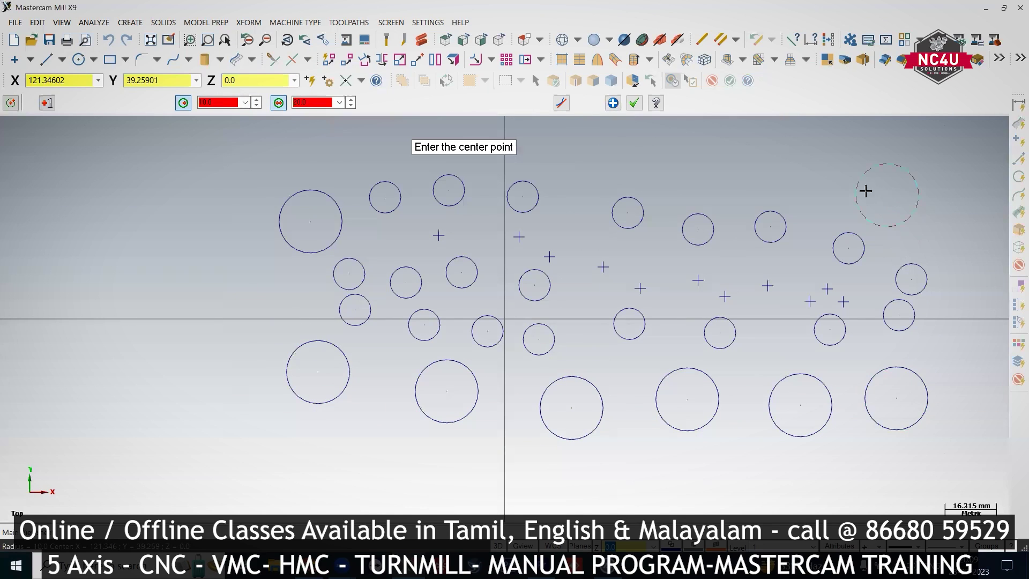
click(746, 170)
click(603, 161)
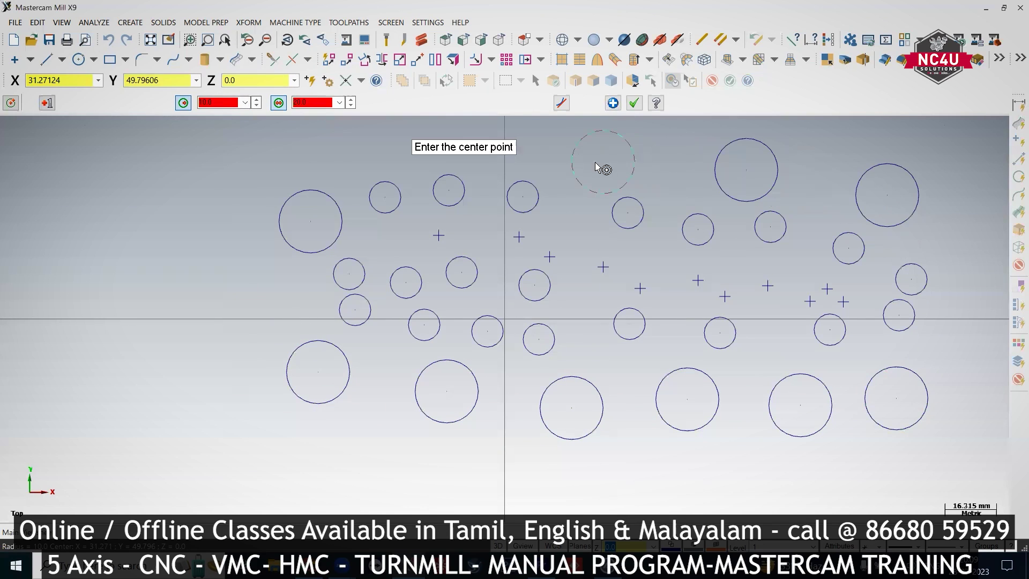
click(577, 226)
scroll(409, 337, down, 2)
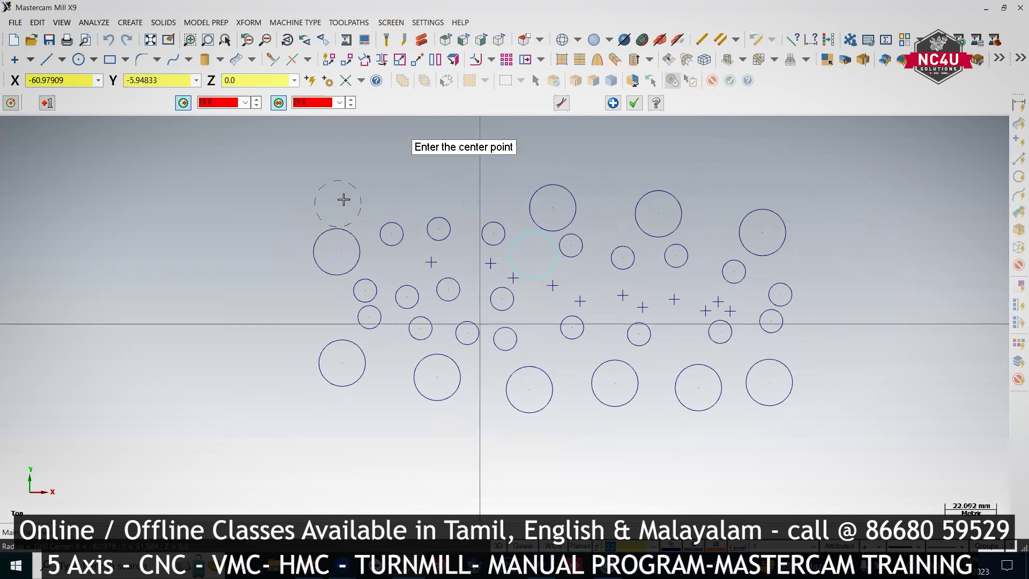
click(347, 137)
click(634, 103)
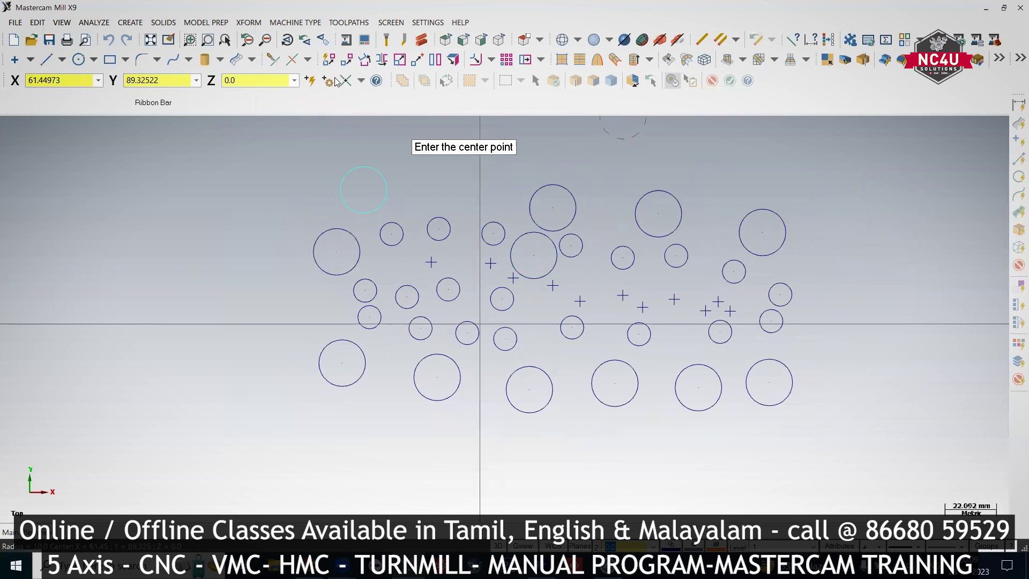
Bring the Toolpaths Manager back into view from the View menu
click(62, 23)
click(81, 36)
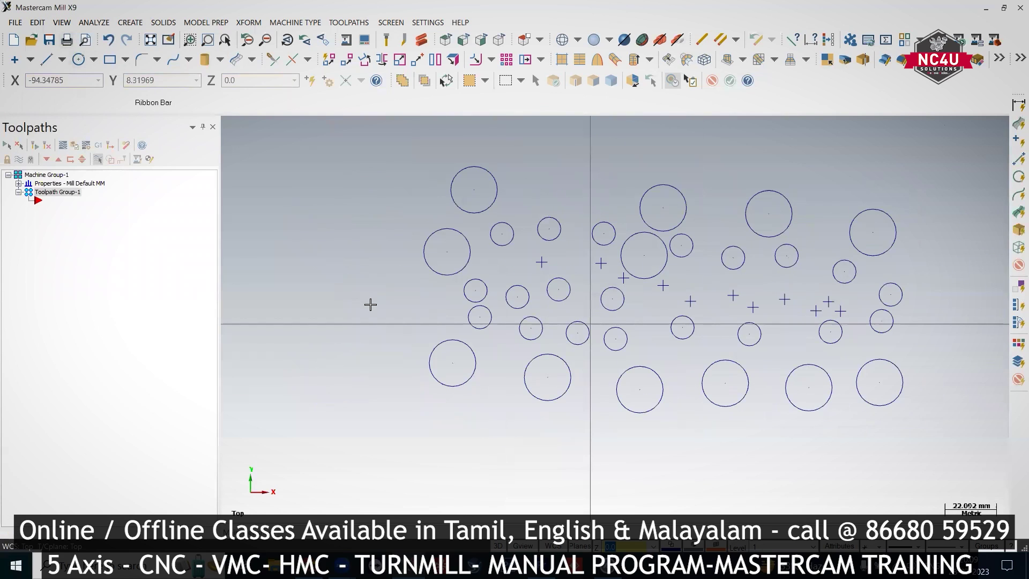
scroll(368, 302, down, 1)
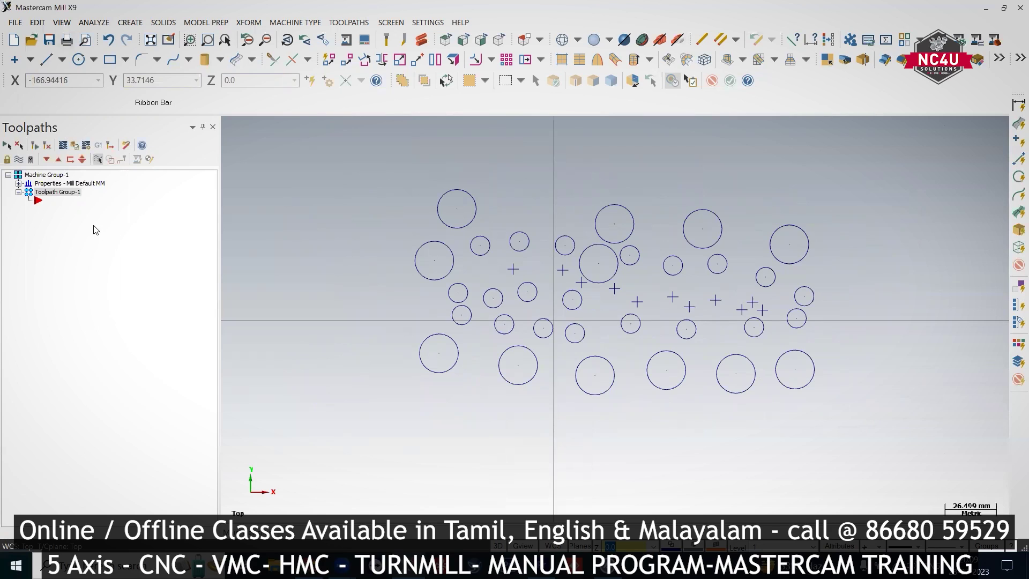
right_click(70, 207)
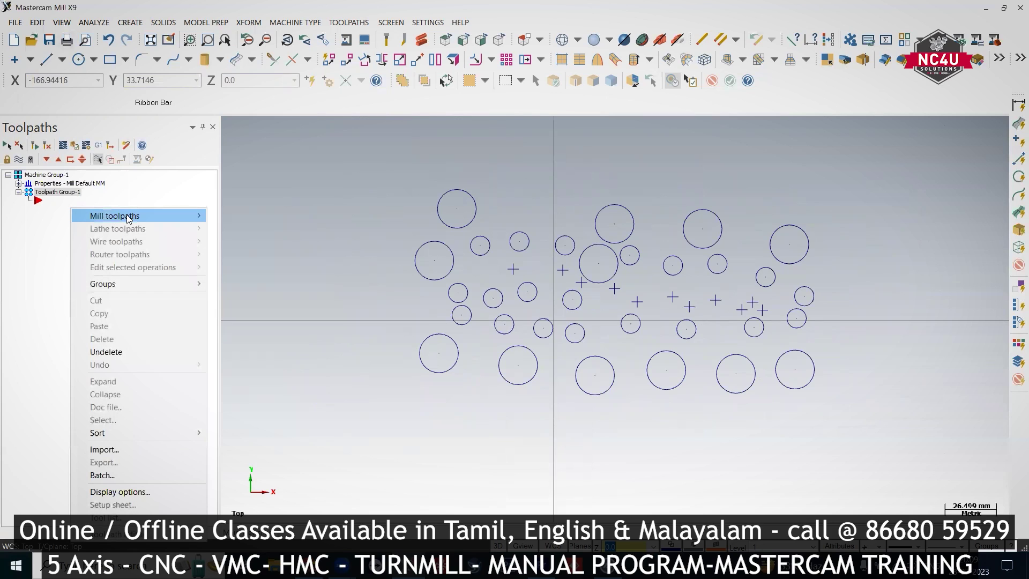
mouse_move(118, 215)
click(251, 245)
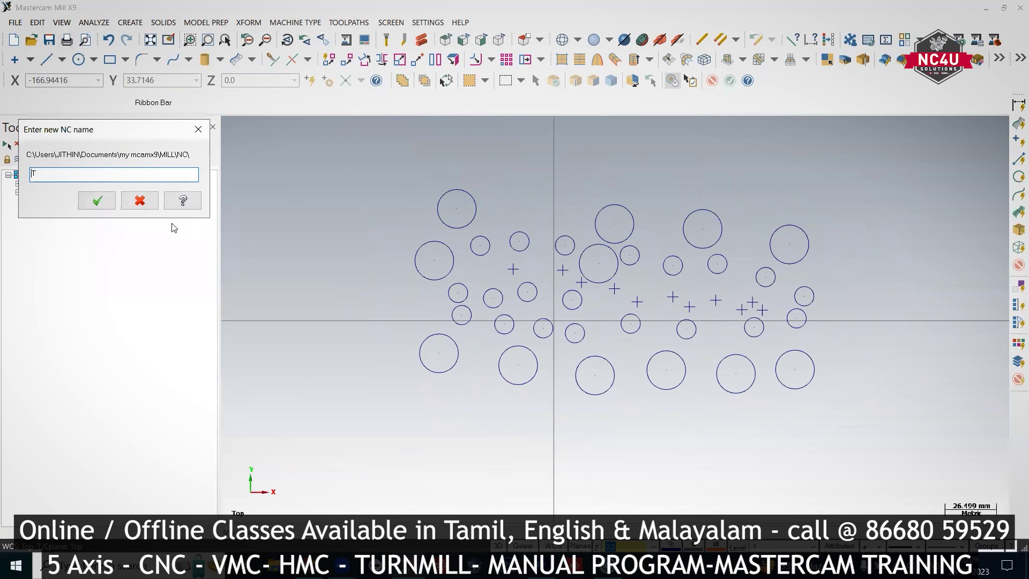
click(97, 202)
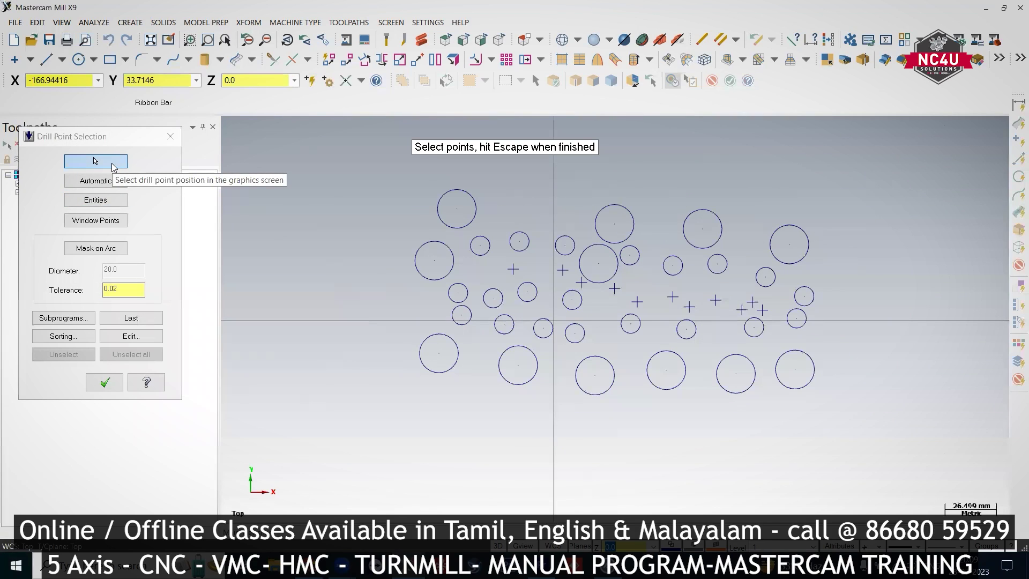
click(112, 164)
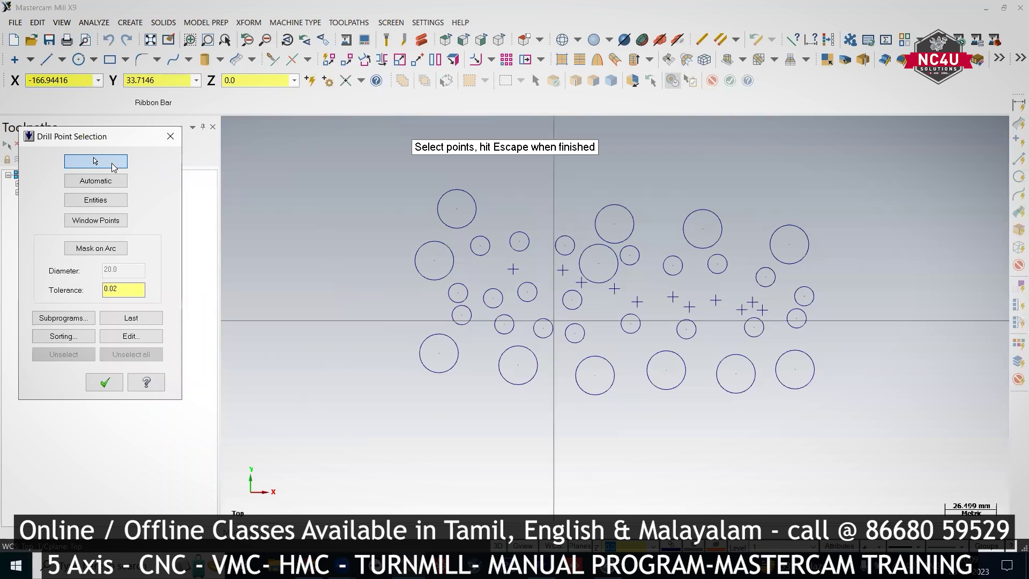
click(512, 268)
click(563, 271)
click(581, 282)
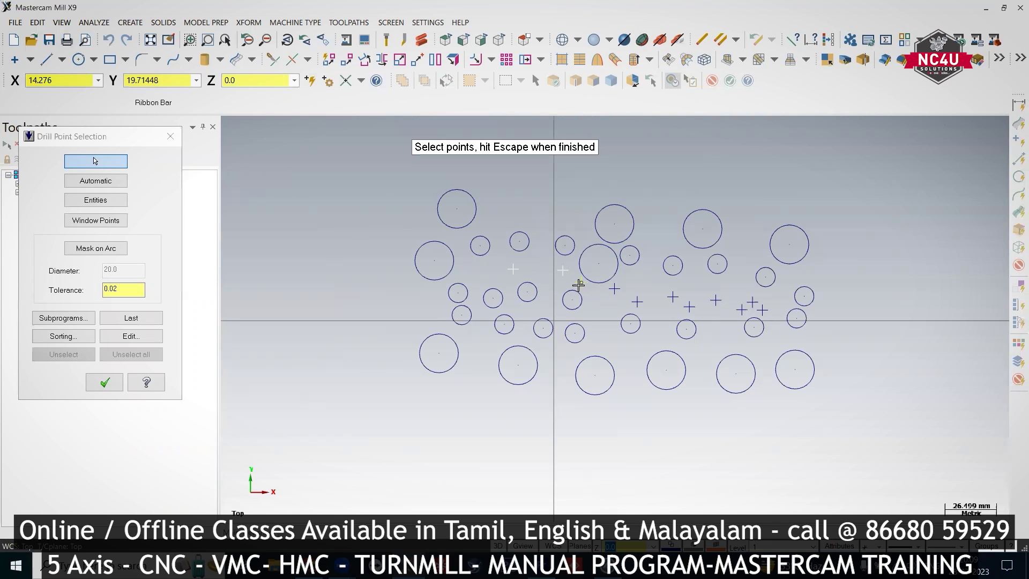
click(614, 289)
click(637, 301)
click(673, 296)
click(690, 307)
click(170, 137)
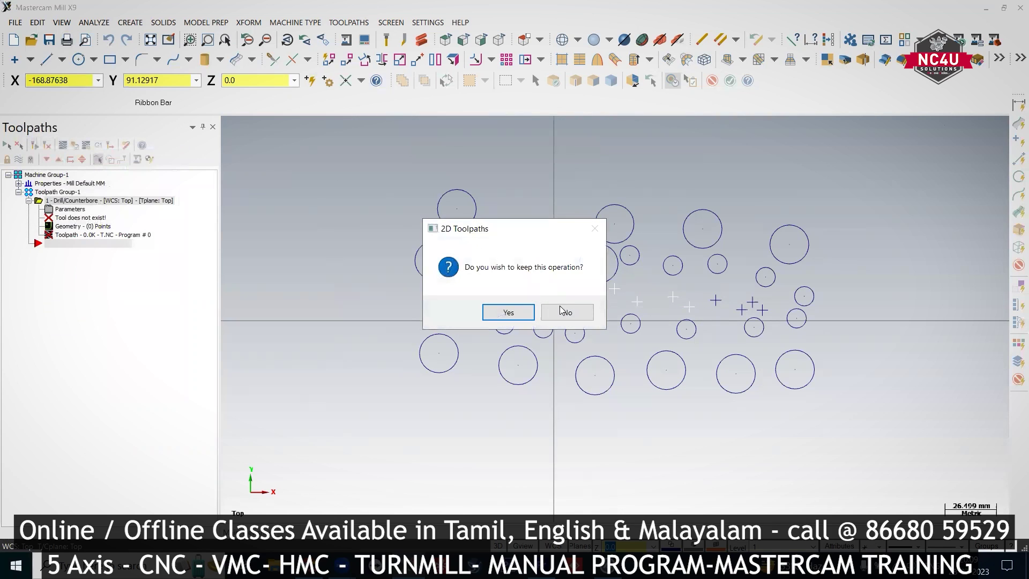
click(561, 311)
right_click(111, 209)
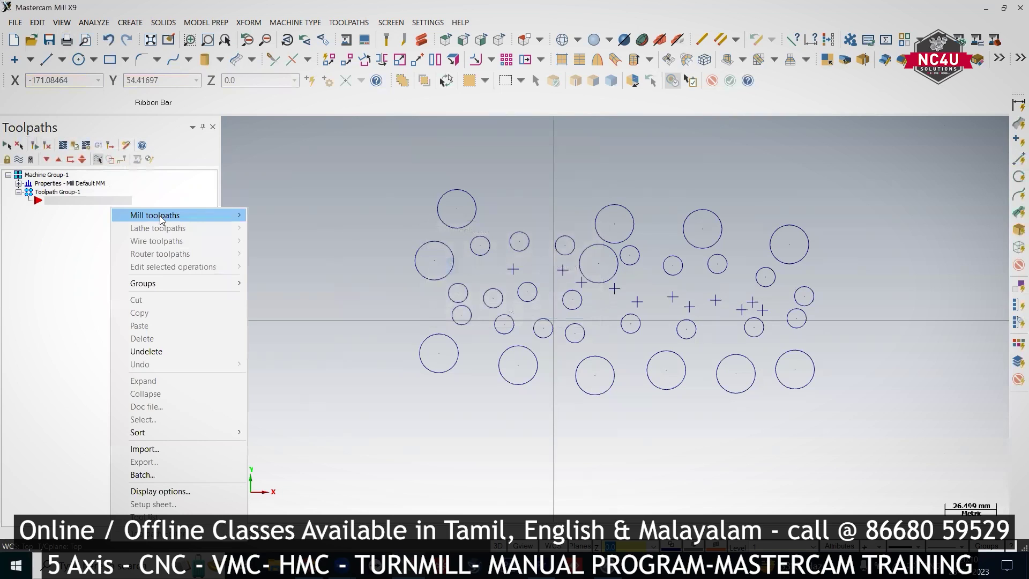
mouse_move(161, 216)
click(301, 244)
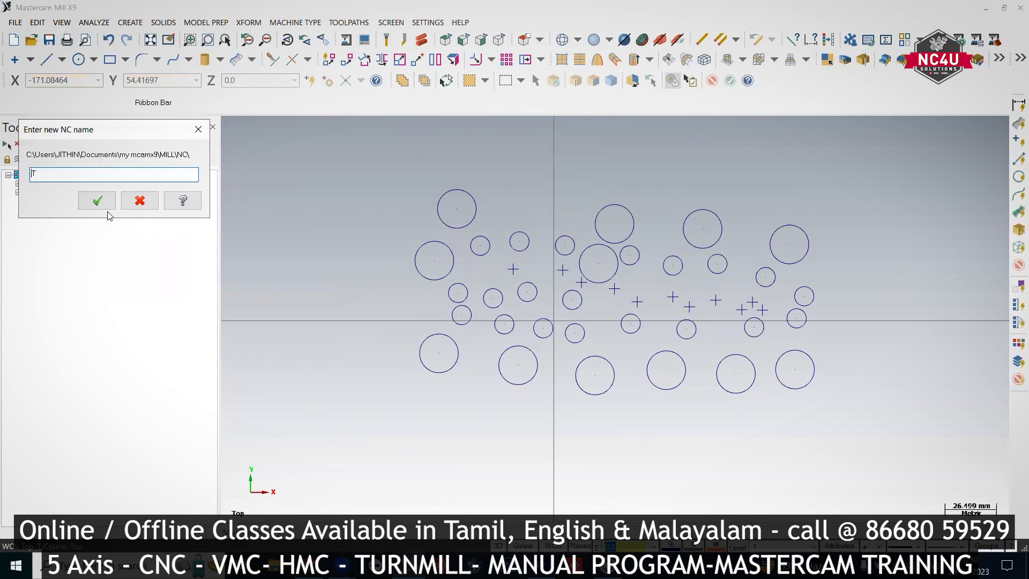
click(103, 205)
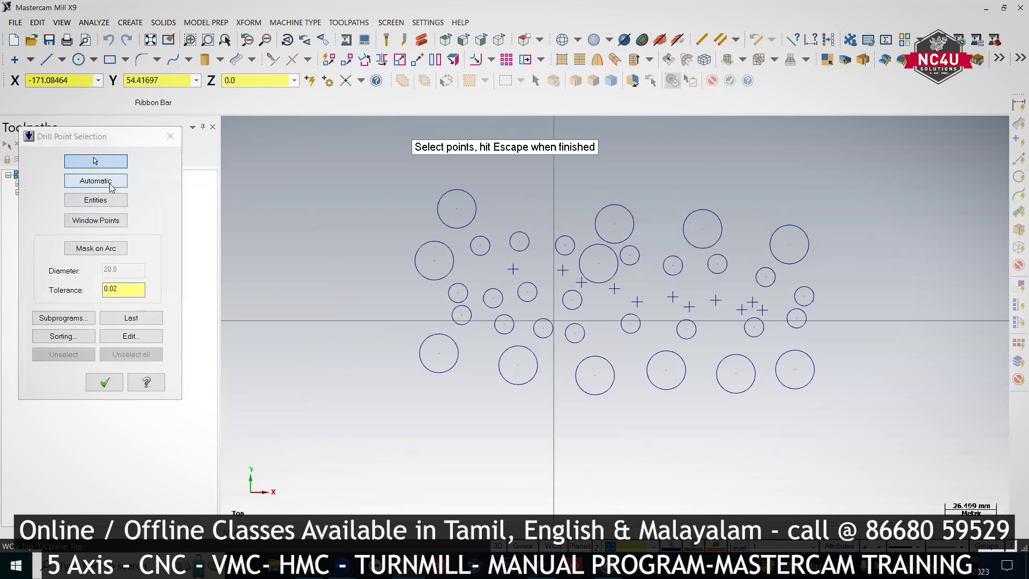
click(112, 186)
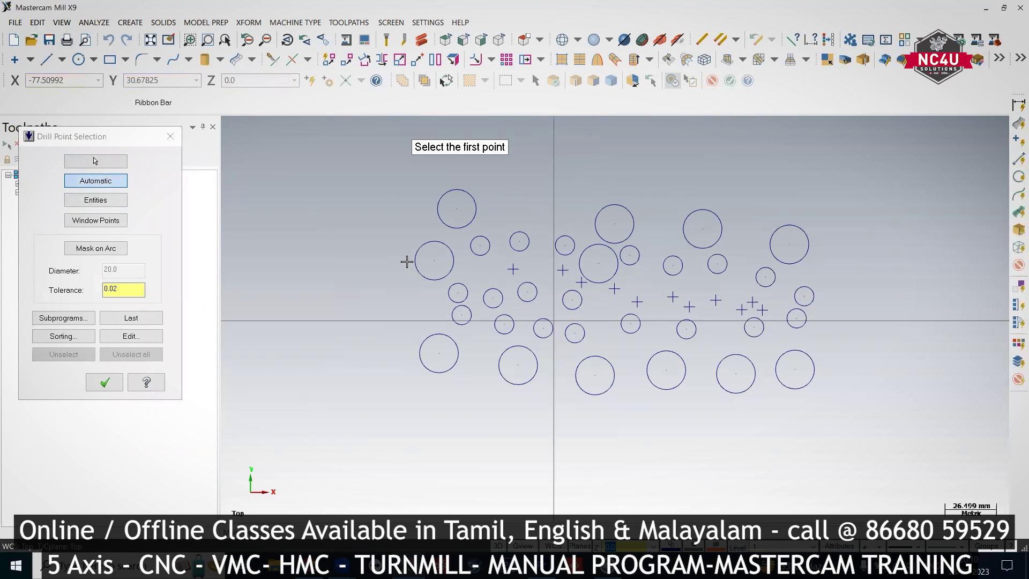
scroll(510, 268, up, 1)
click(513, 268)
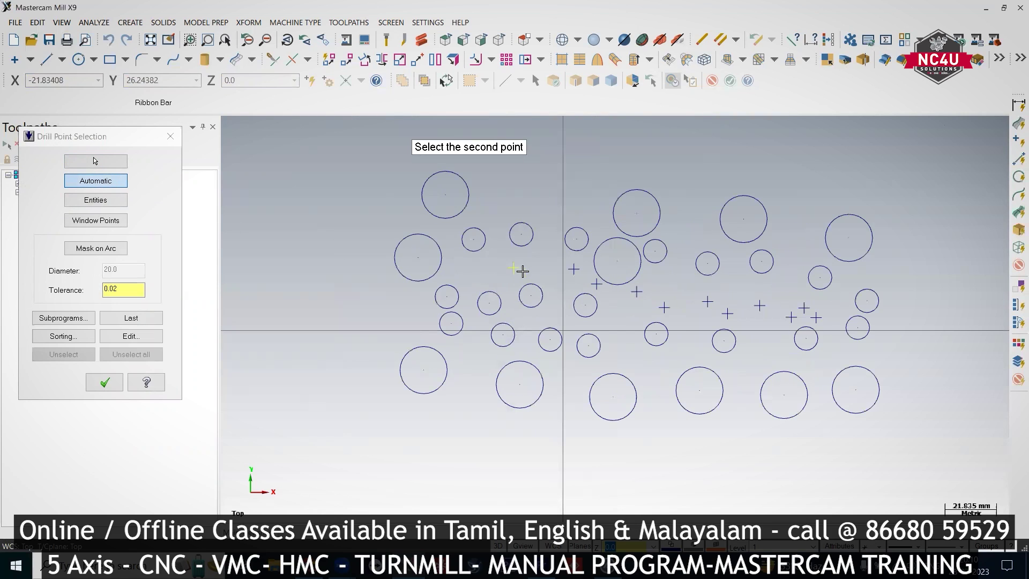
click(573, 268)
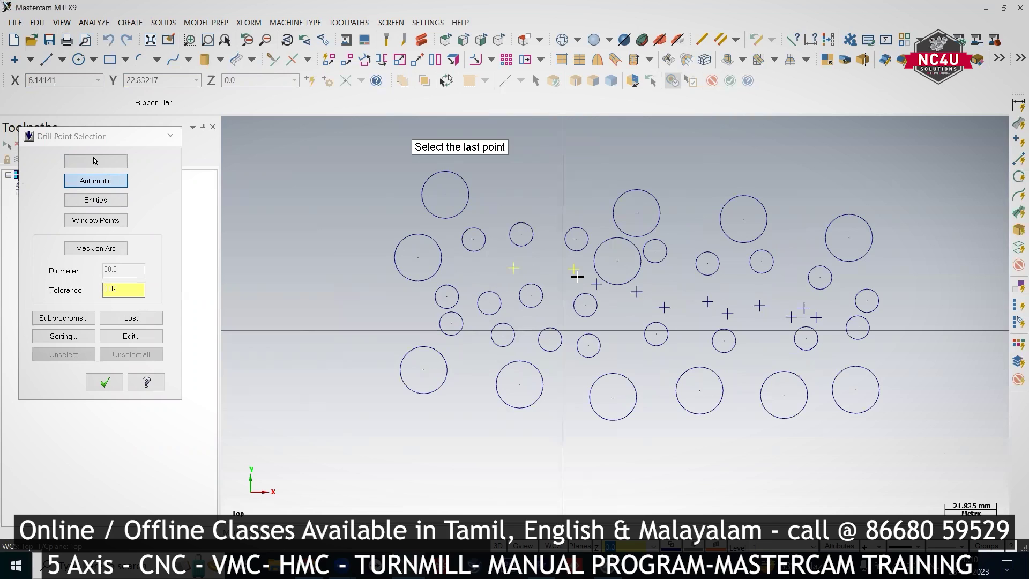
click(816, 317)
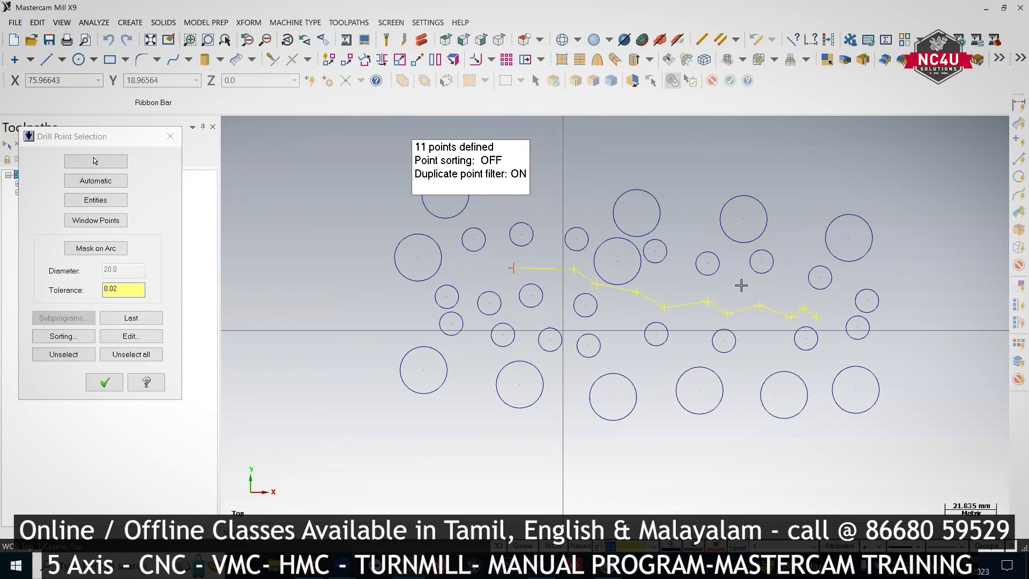
click(170, 138)
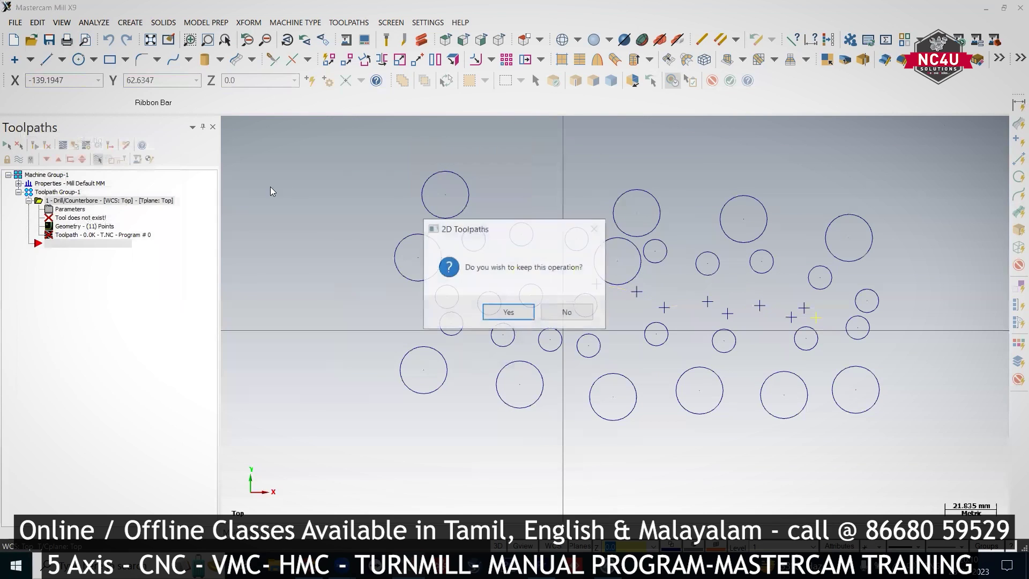
click(574, 310)
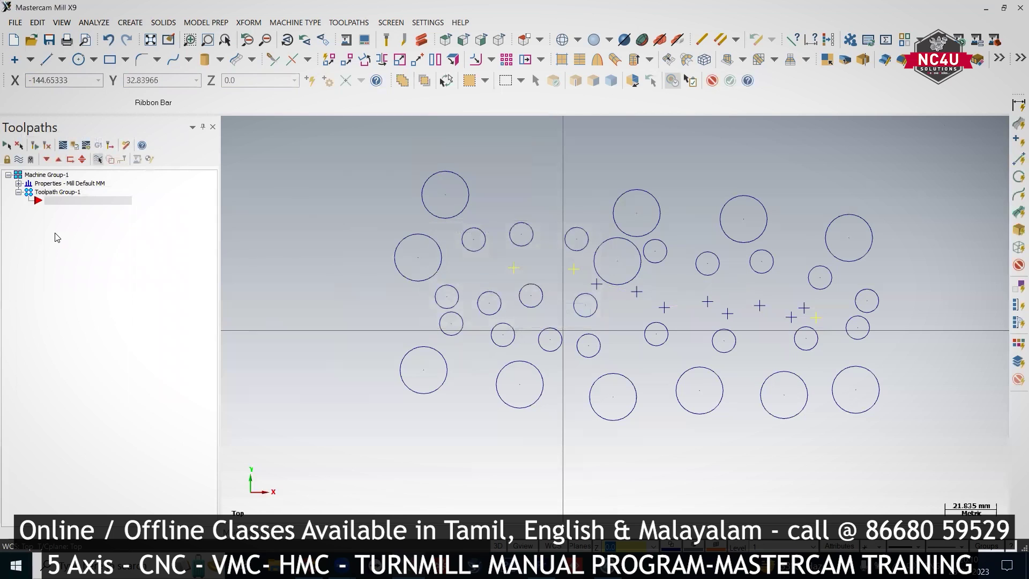
Clear the yellow highlight colors from the drill points
right_click(75, 215)
right_click(328, 212)
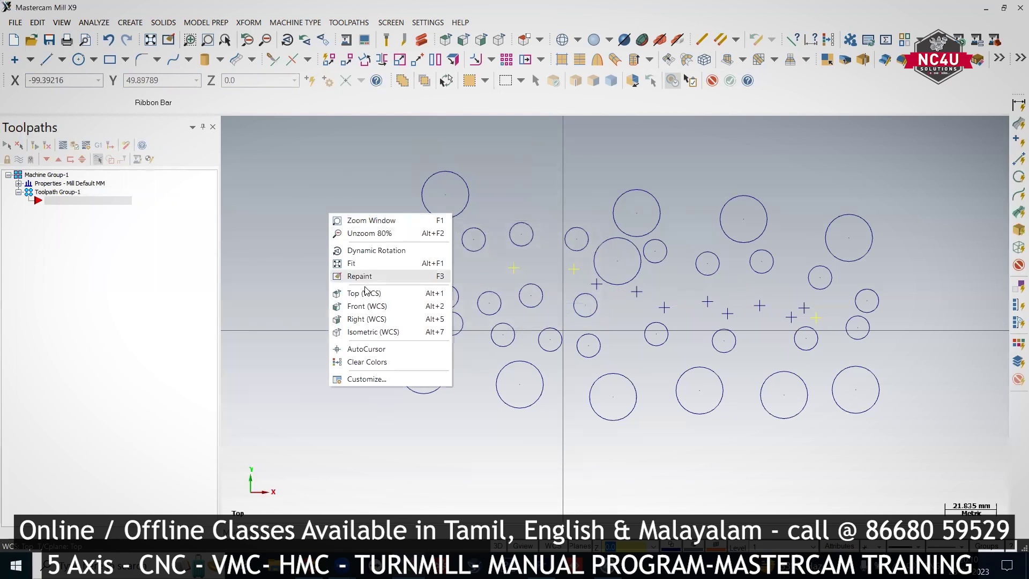
click(370, 358)
Start a trial drill operation and pick five circles as hole points
right_click(92, 205)
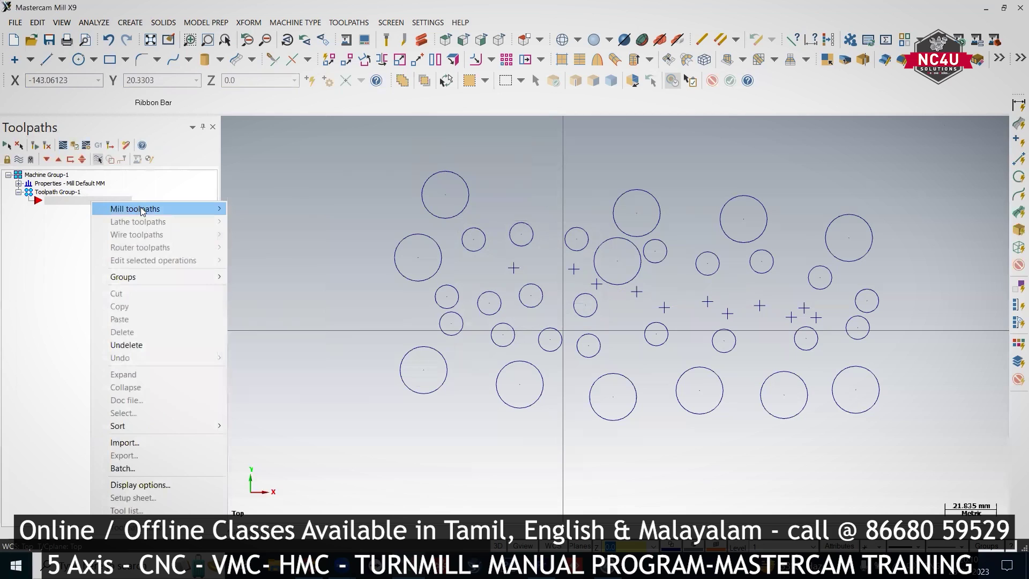
mouse_move(183, 213)
click(276, 240)
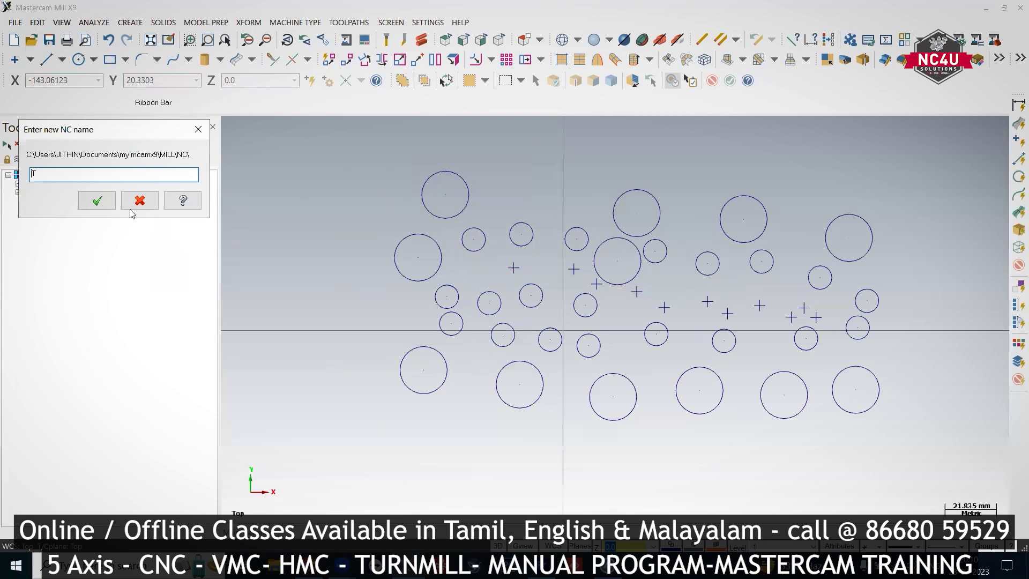
click(98, 201)
click(103, 206)
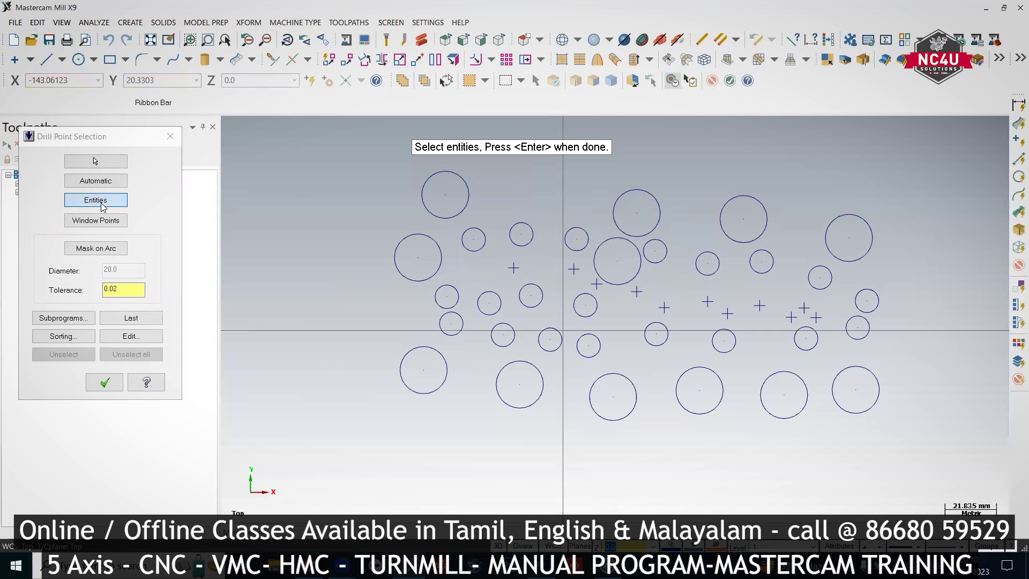
click(398, 252)
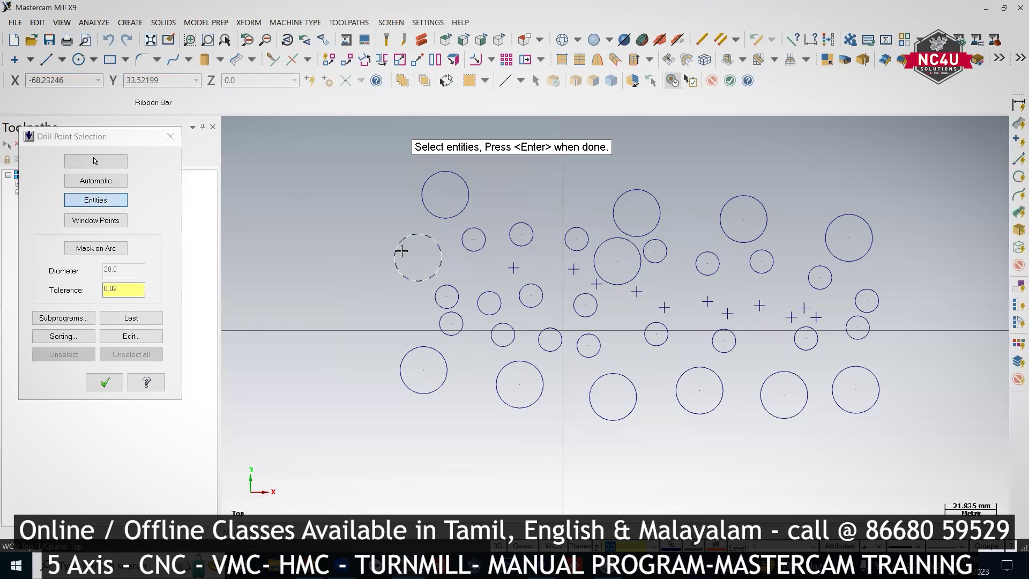
click(424, 210)
click(463, 240)
click(529, 242)
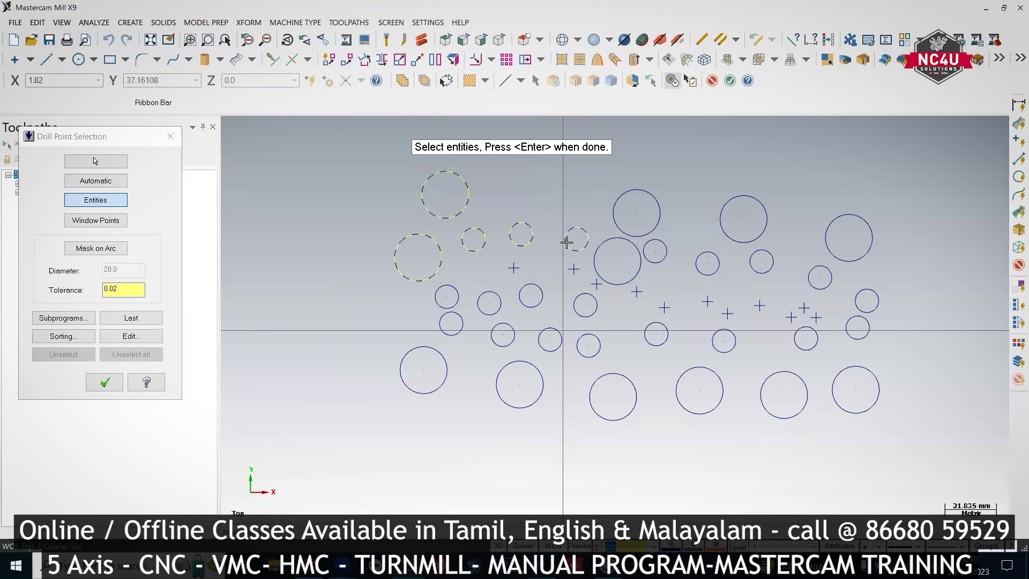
click(566, 242)
key(Return)
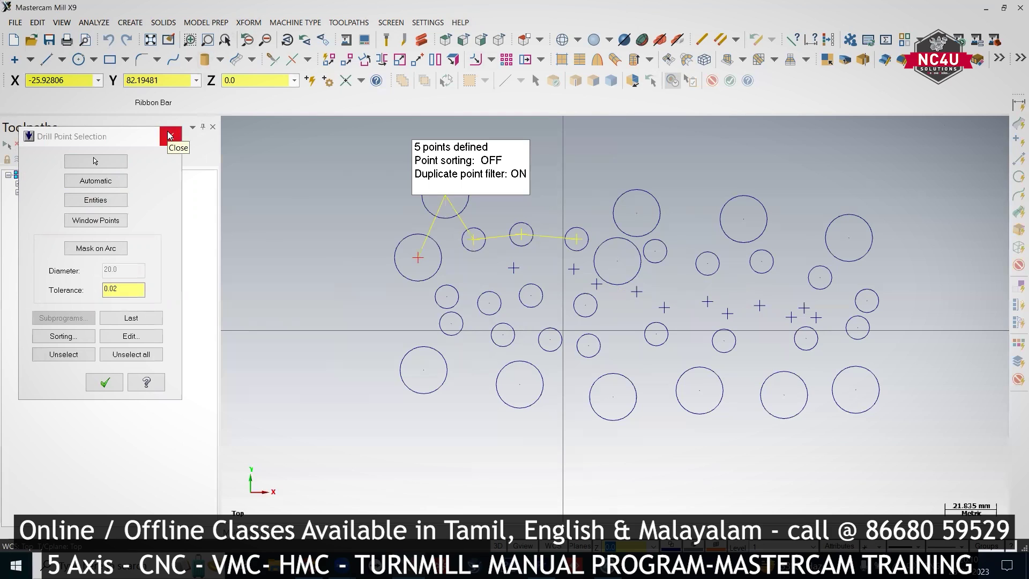
Add window points to reach 16, then discard the trial drill operation
click(94, 221)
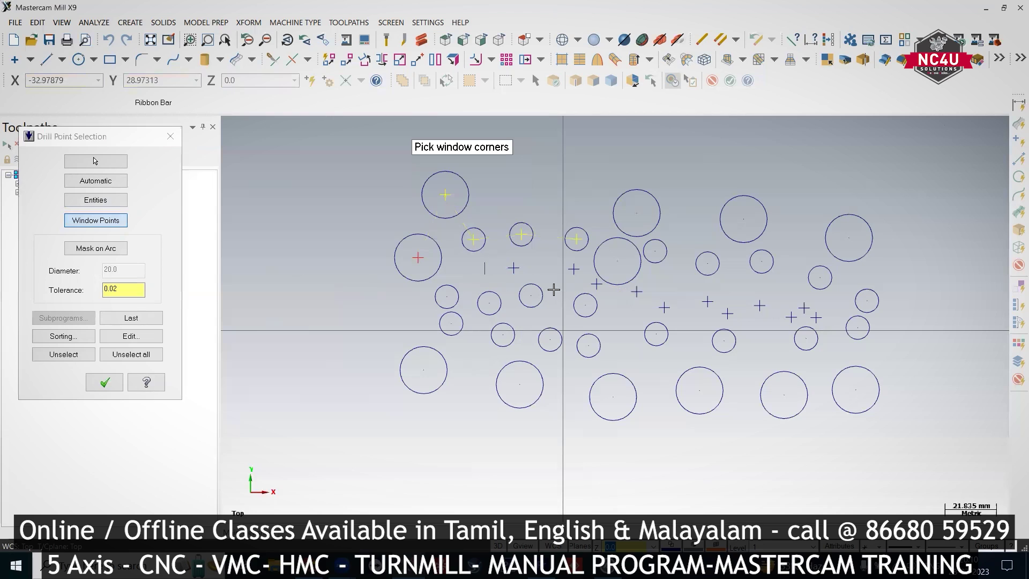
click(860, 340)
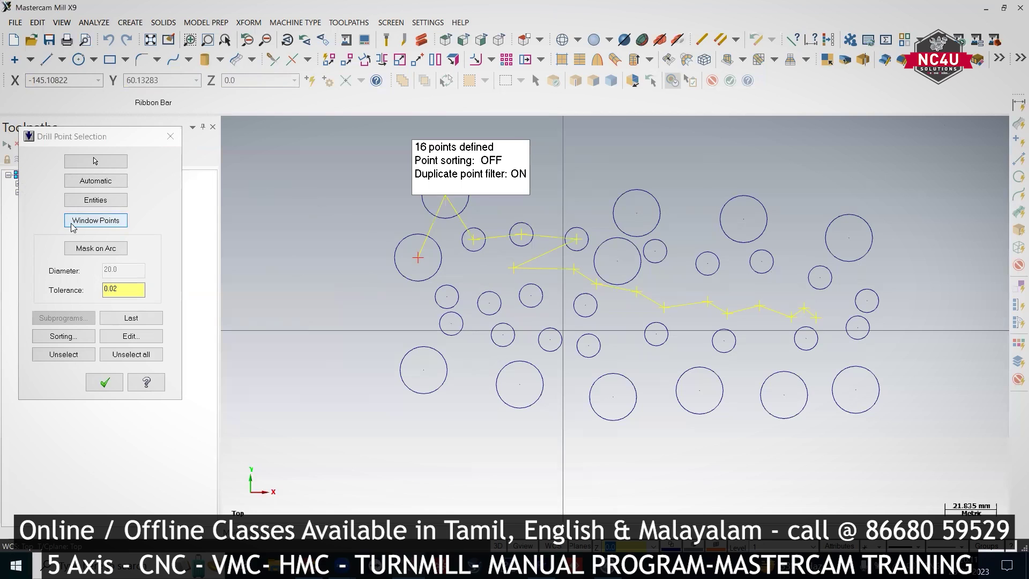
key(Escape)
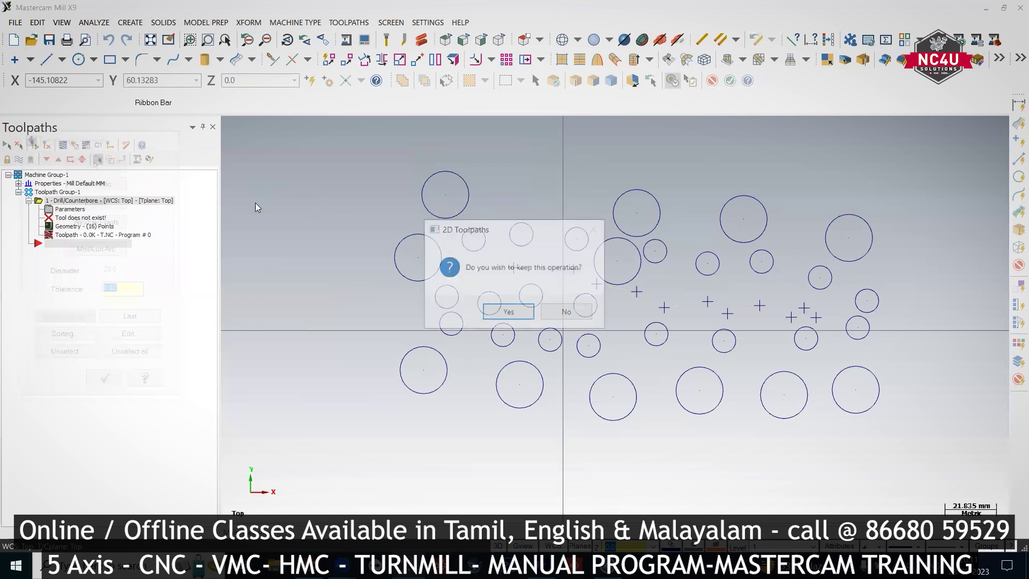
key(Tab)
key(Return)
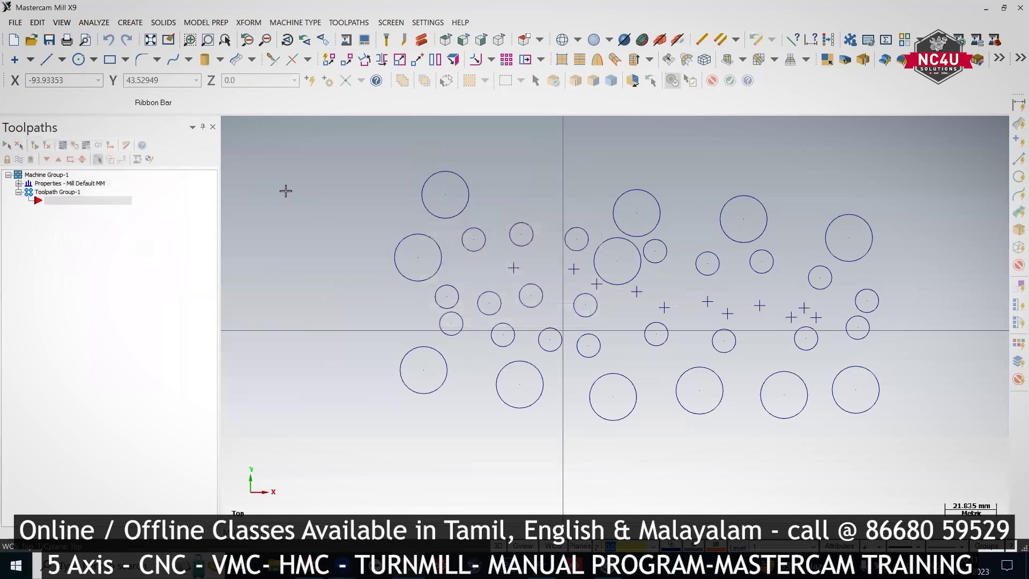
right_click(343, 328)
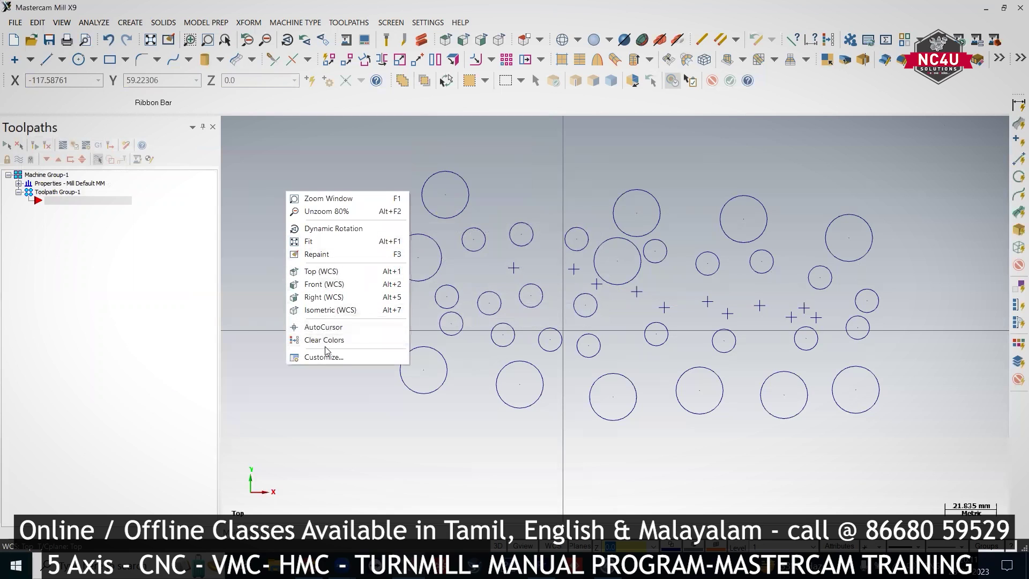
key(Escape)
right_click(93, 208)
mouse_move(161, 213)
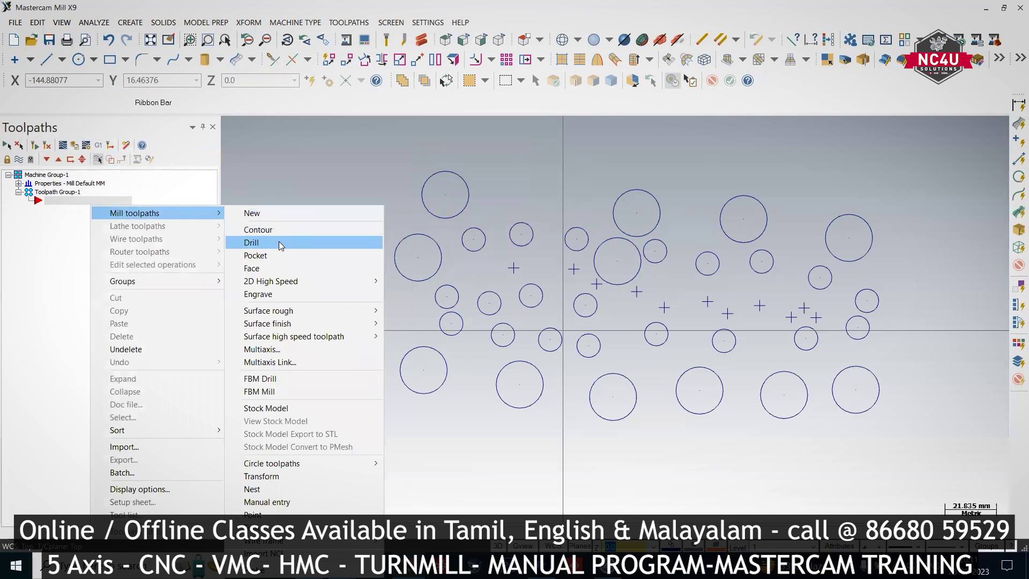
click(279, 244)
key(Return)
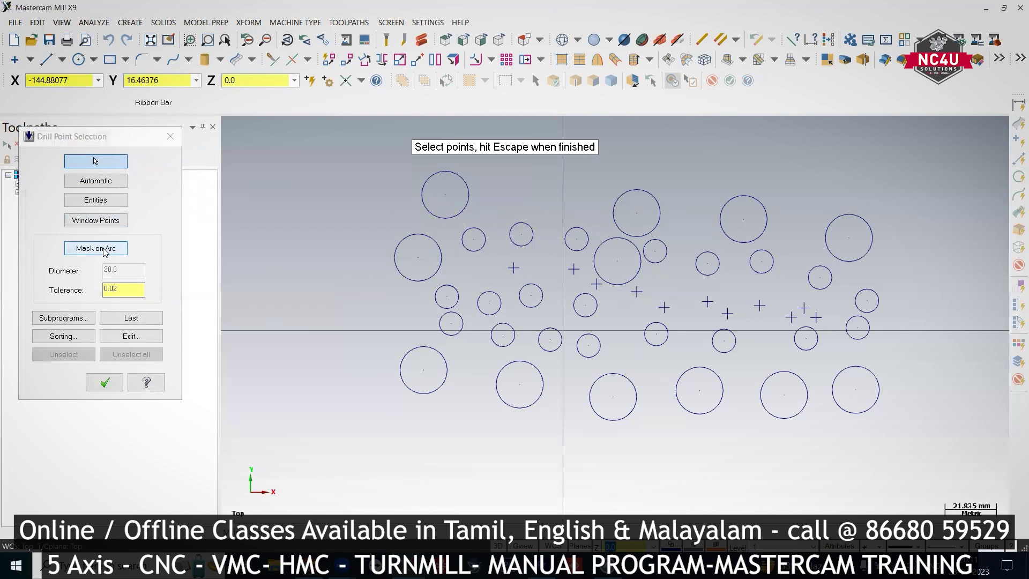
click(104, 249)
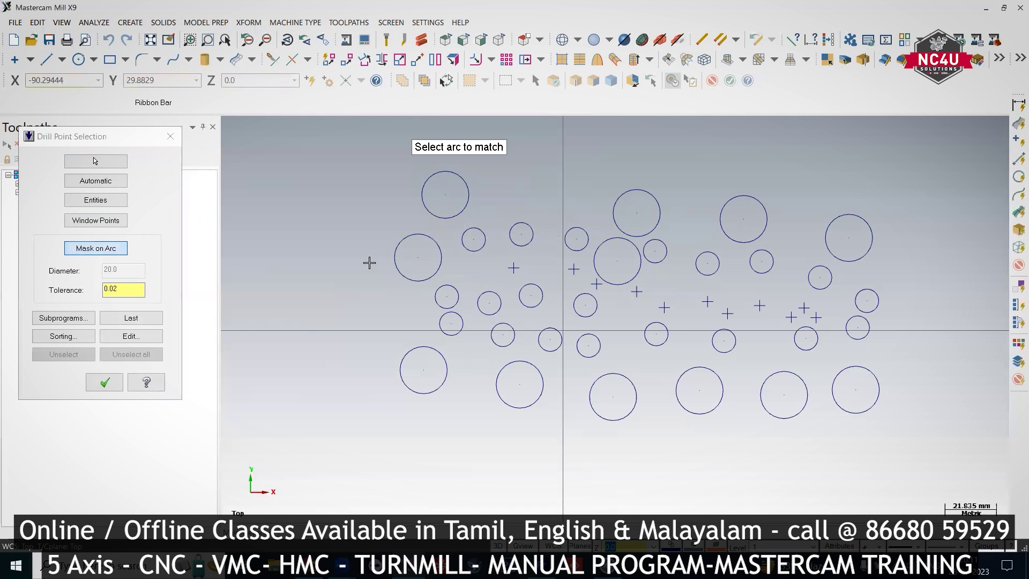
scroll(346, 215, down, 2)
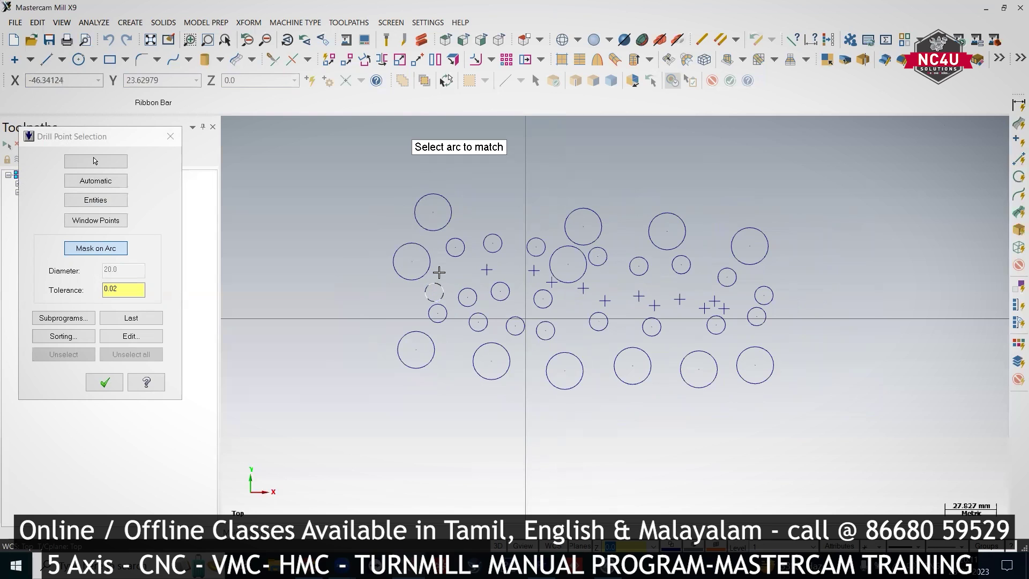
click(447, 256)
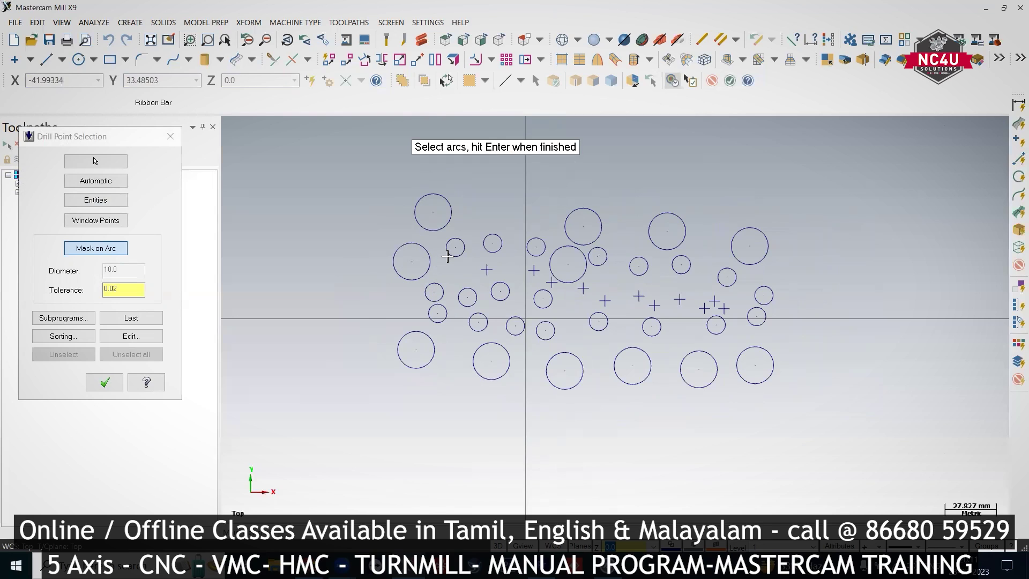
drag(326, 175, 800, 412)
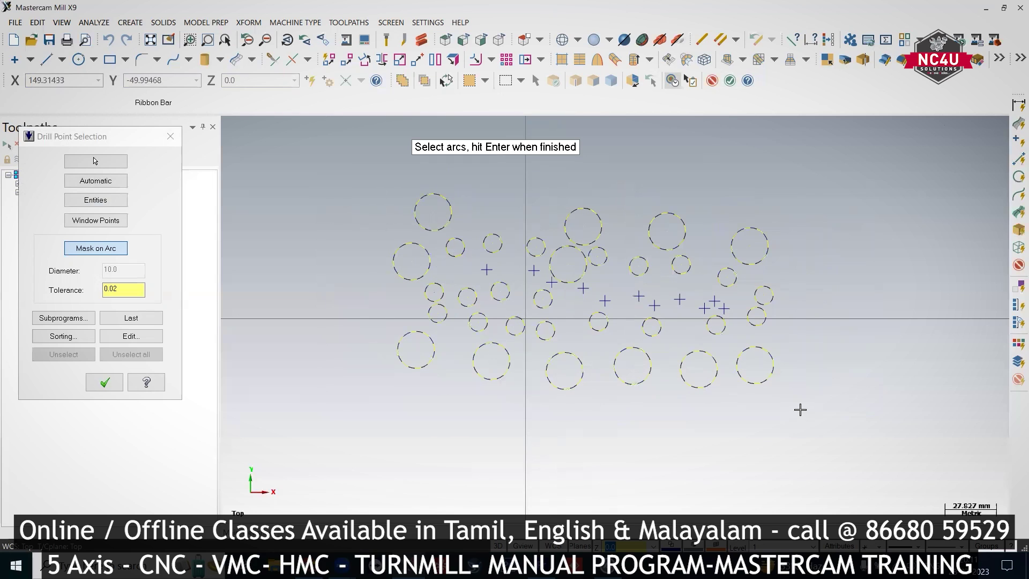
key(Return)
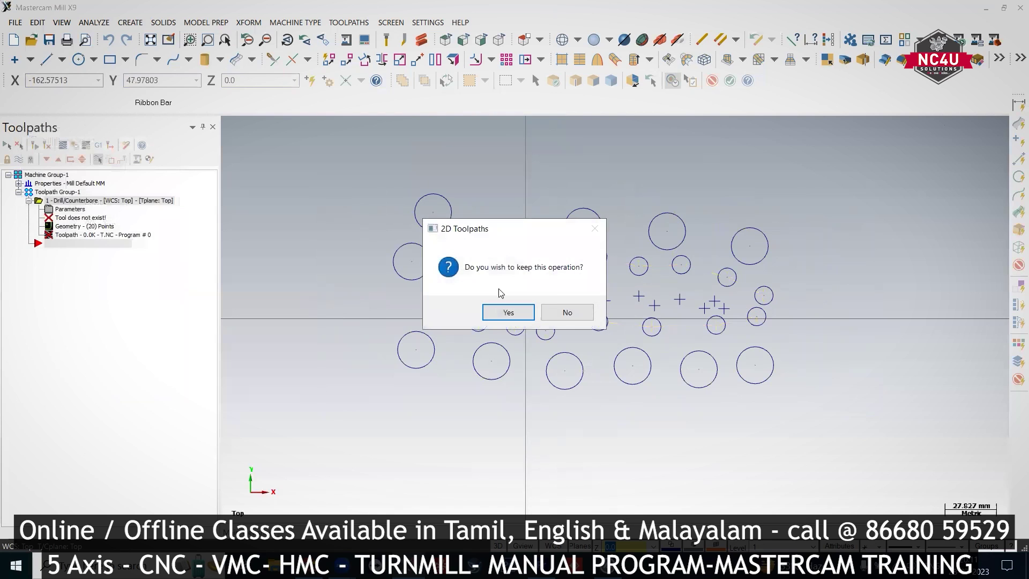
click(567, 312)
right_click(73, 205)
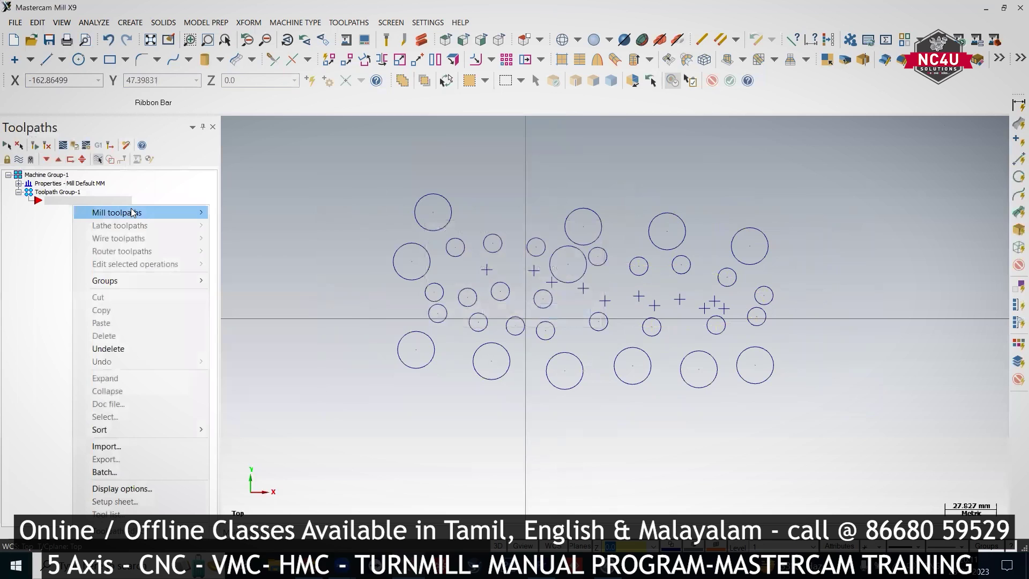
Start a drill operation and select 12 holes matching the 20 mm upper-left circle
mouse_move(140, 212)
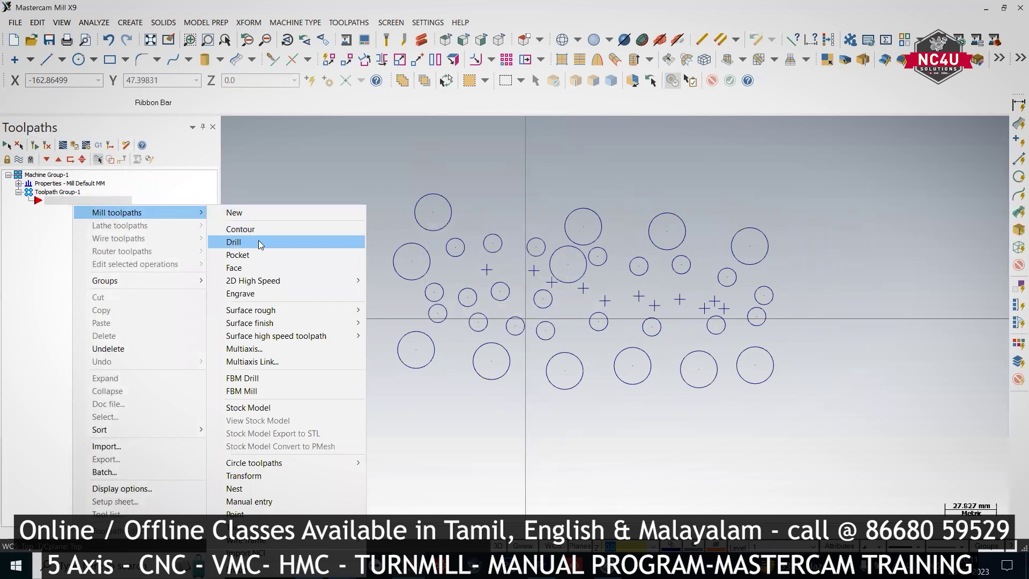
click(259, 243)
click(95, 201)
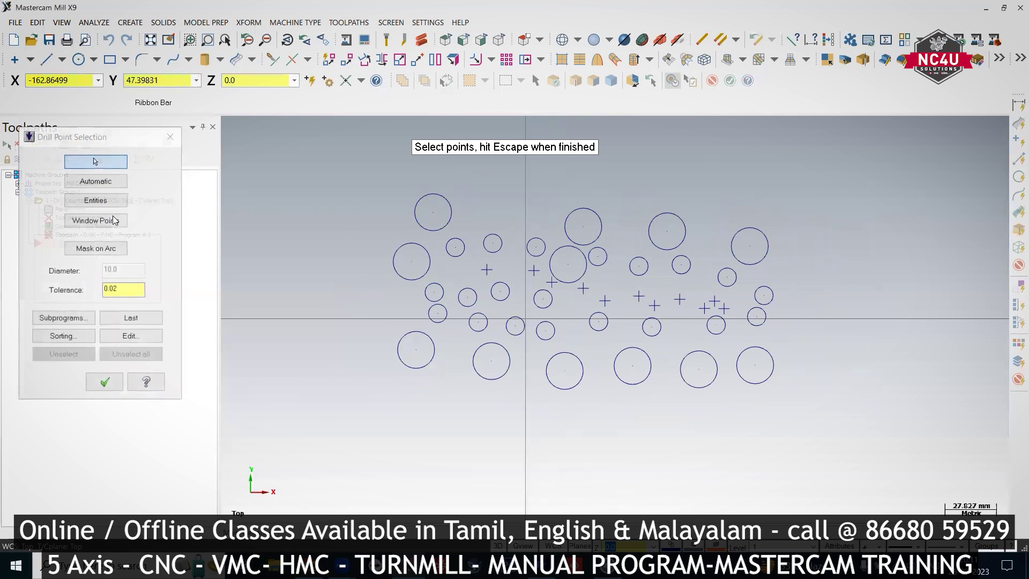
click(107, 249)
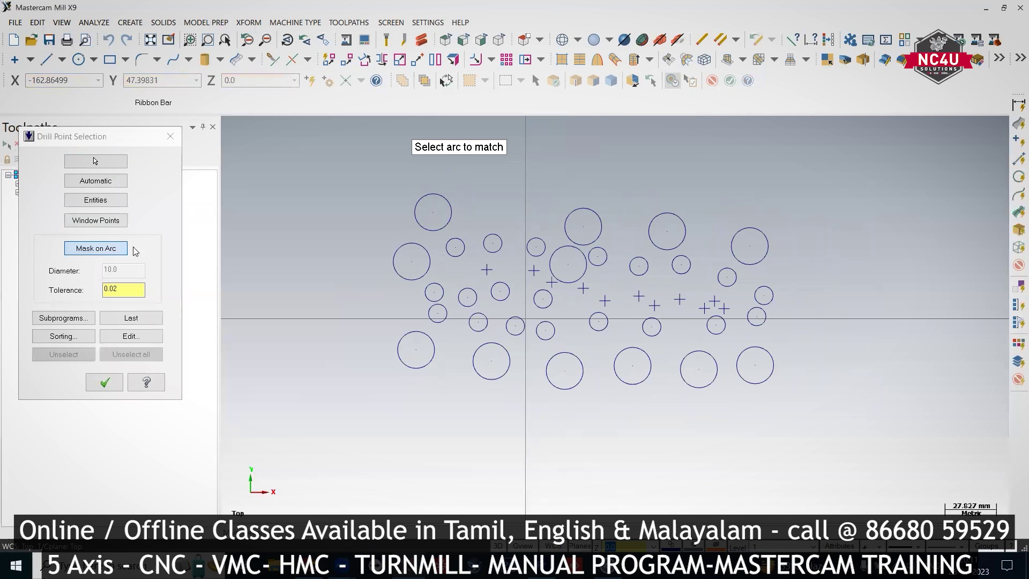
click(418, 229)
drag(347, 179, 788, 390)
key(Return)
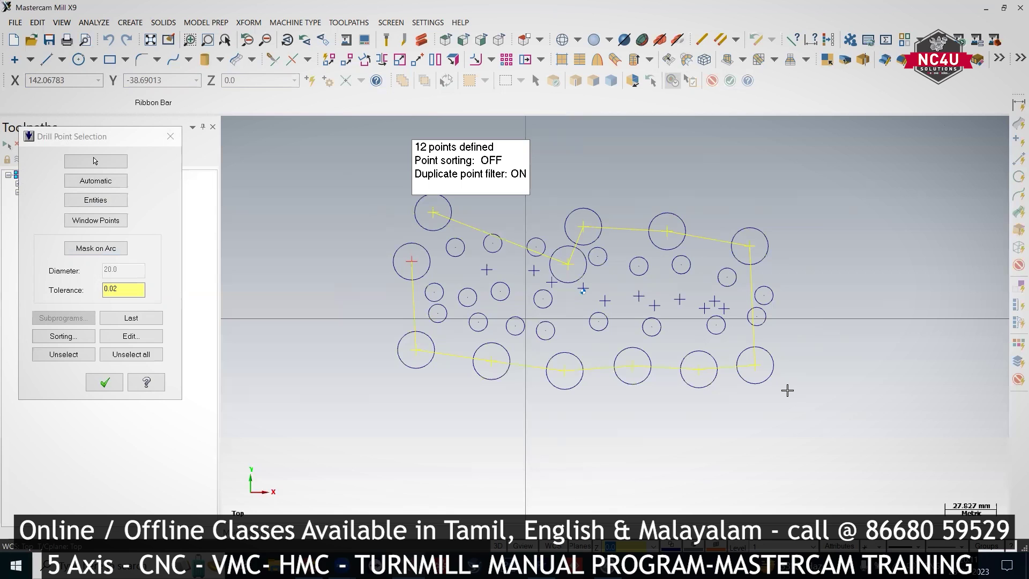
click(105, 382)
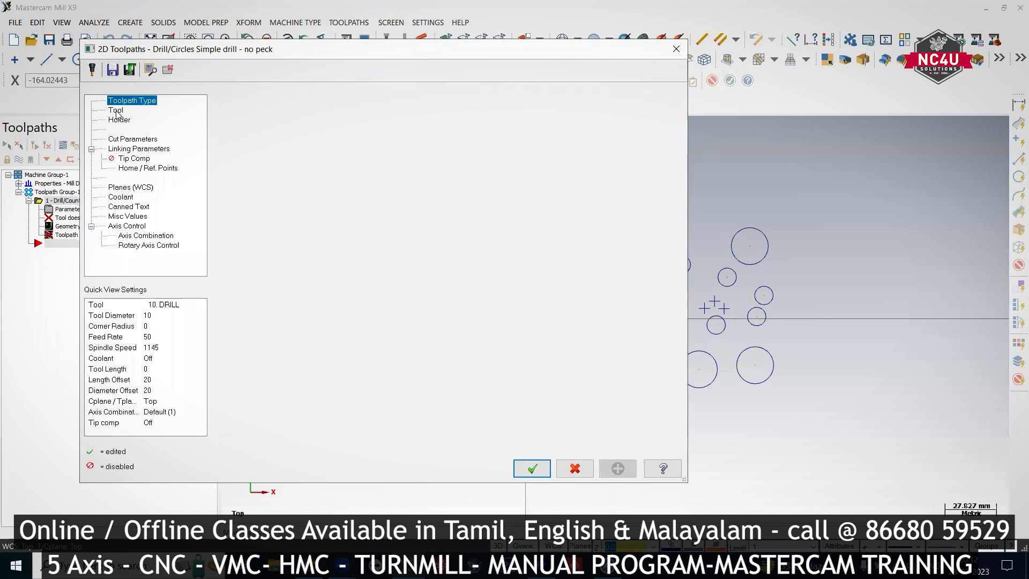
Create a new Center Drill - 7.94 tool from the drill operation's tool list
click(116, 110)
right_click(306, 149)
click(344, 173)
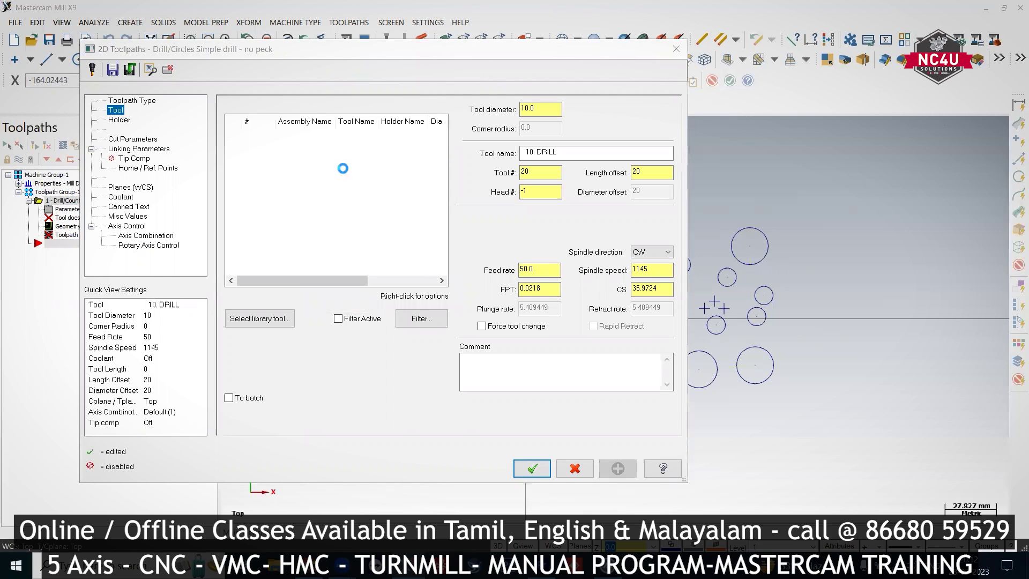
scroll(293, 360, down, 2)
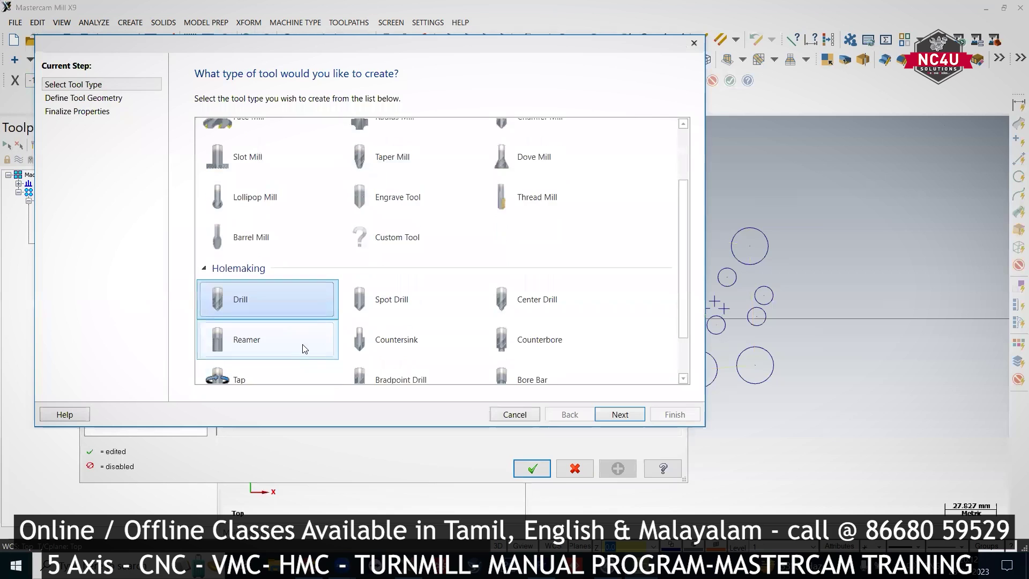
click(513, 308)
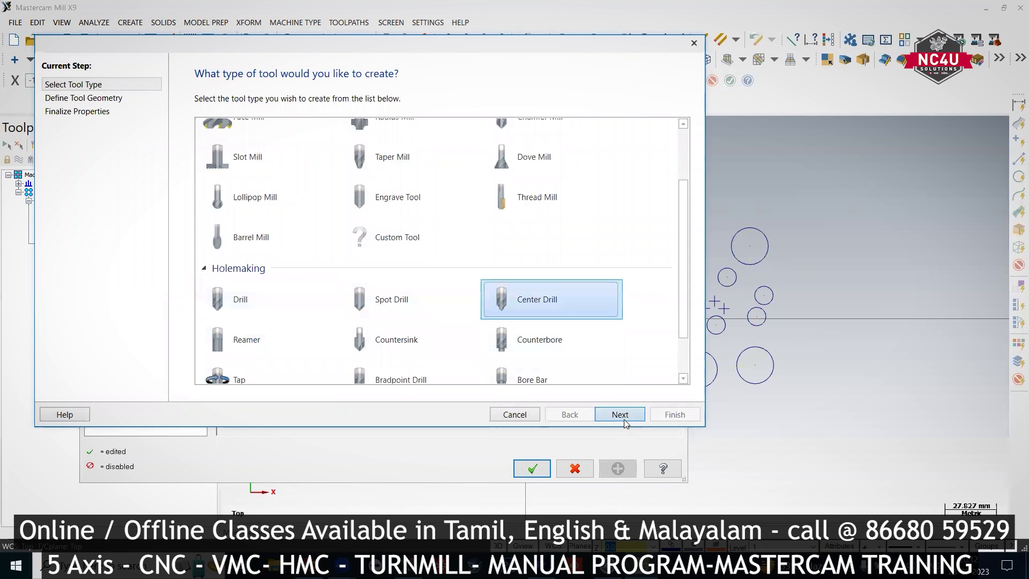
click(622, 417)
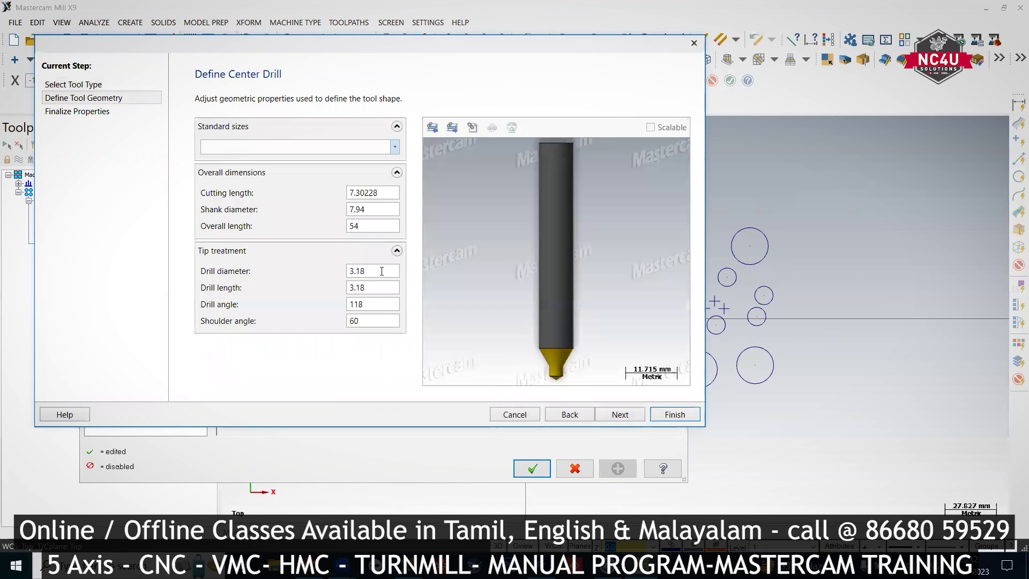
click(337, 274)
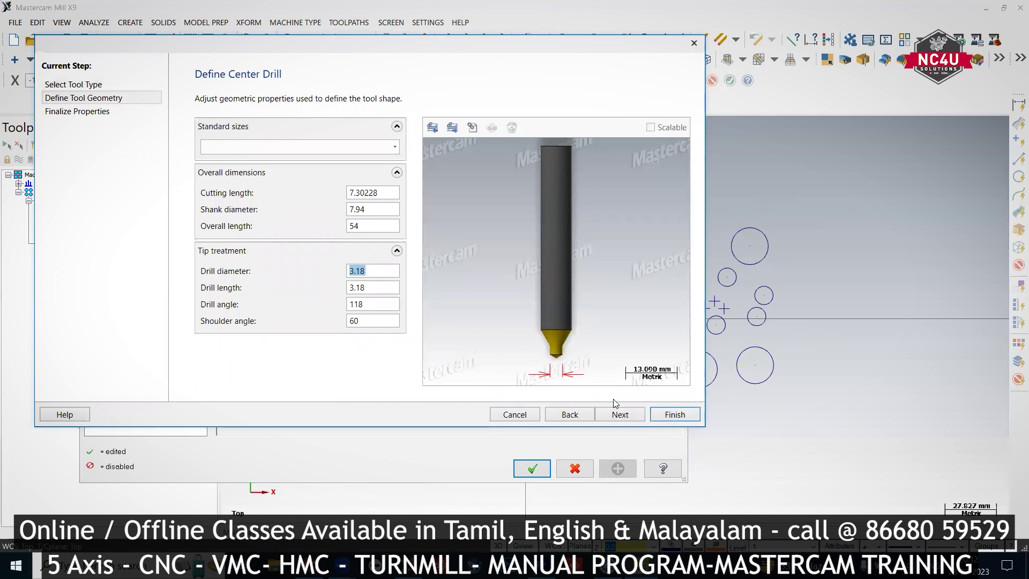
click(674, 414)
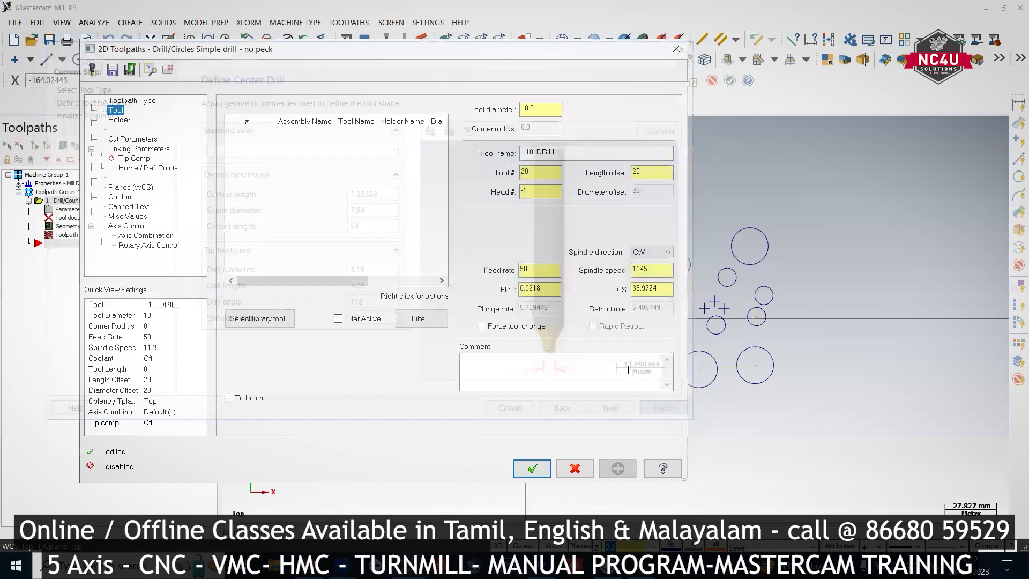
click(154, 141)
Keep Drill/Counterbore as the drilling cycle in Cut Parameters
click(296, 120)
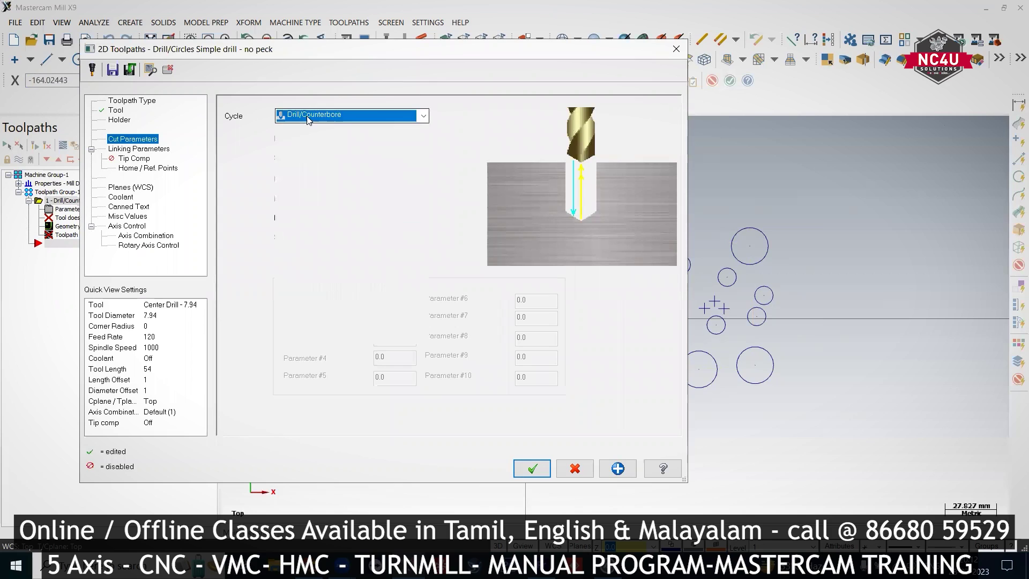
click(309, 130)
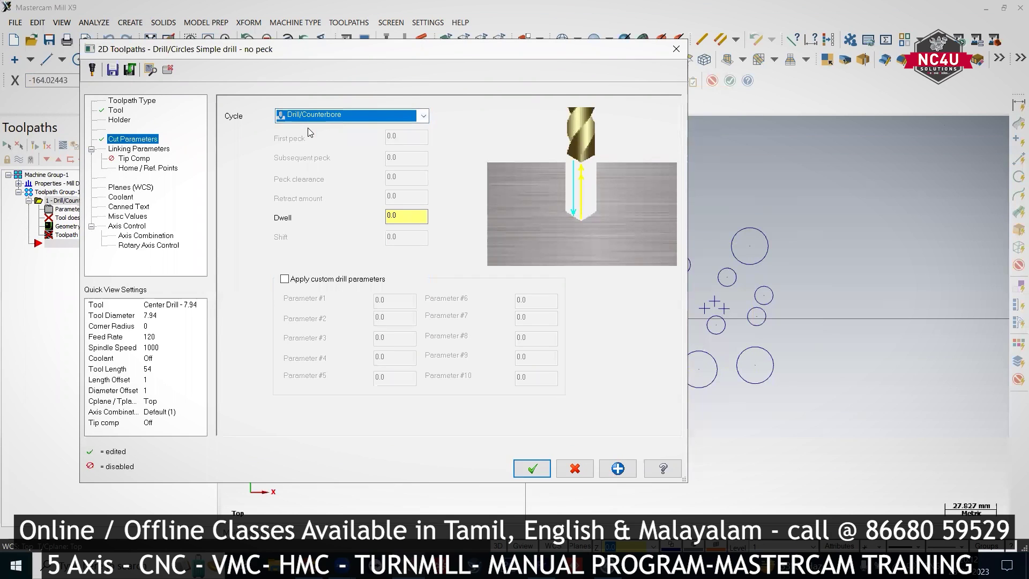
click(311, 118)
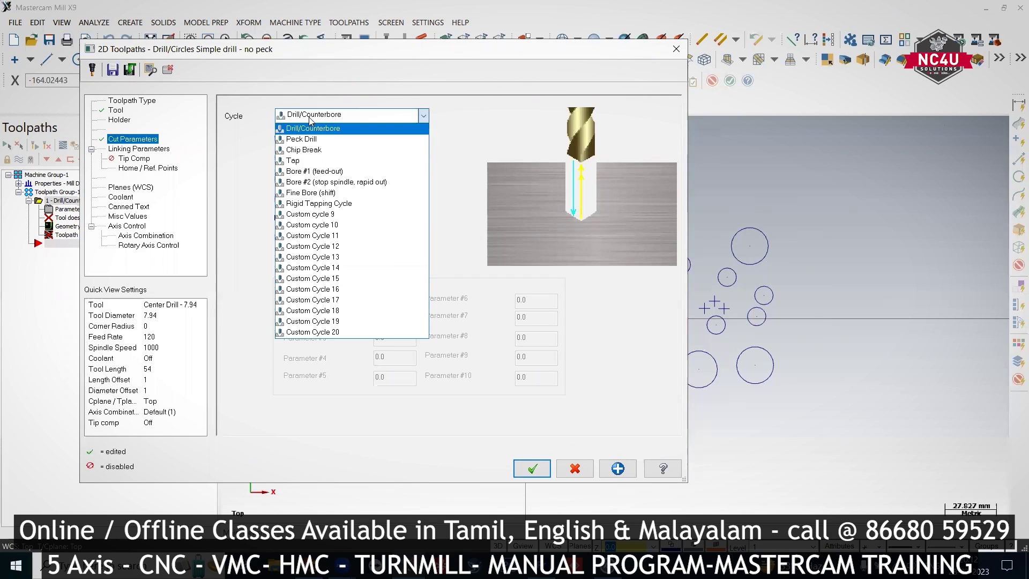
click(118, 114)
Review the 120 feed and 1000 spindle speed, then reconfirm the Drill/Counterbore cycle
click(116, 111)
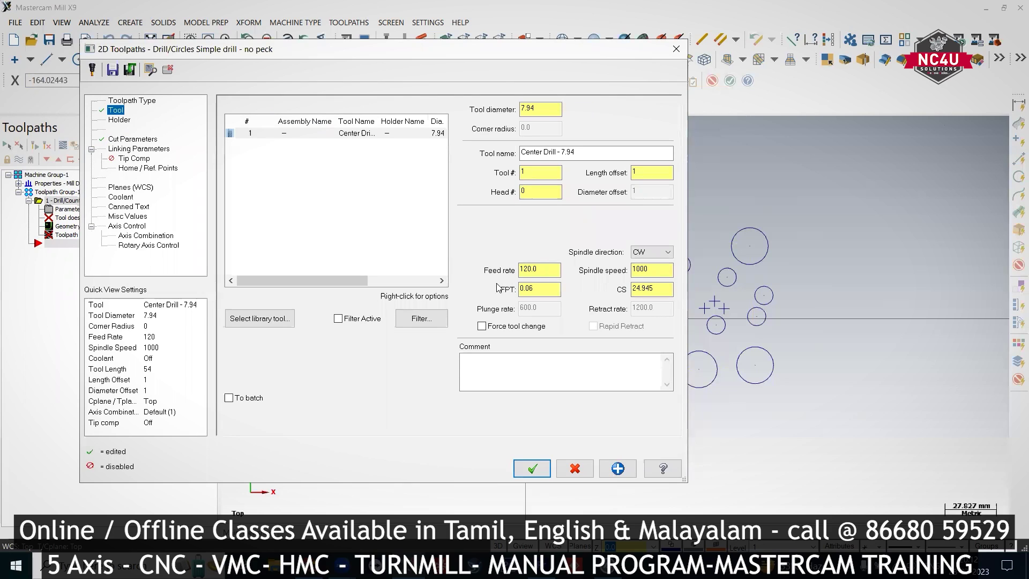
double_click(529, 271)
double_click(636, 270)
double_click(528, 269)
key(Tab)
click(143, 140)
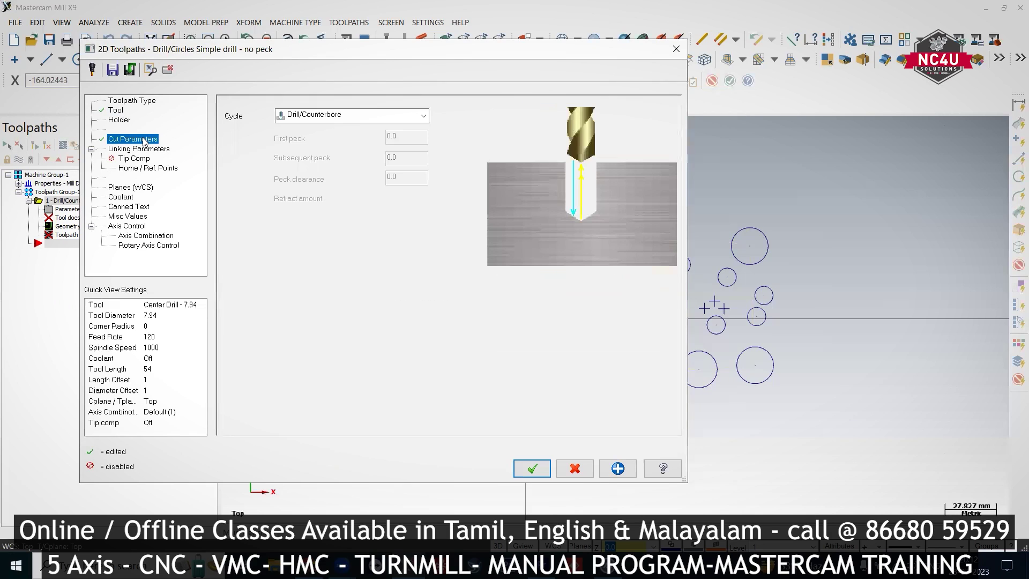
click(328, 116)
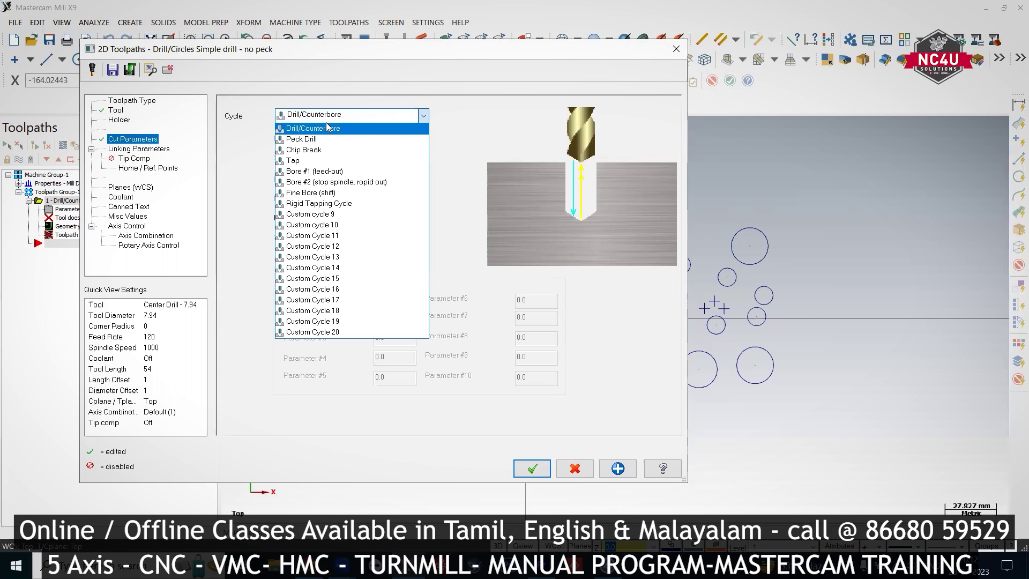
click(327, 129)
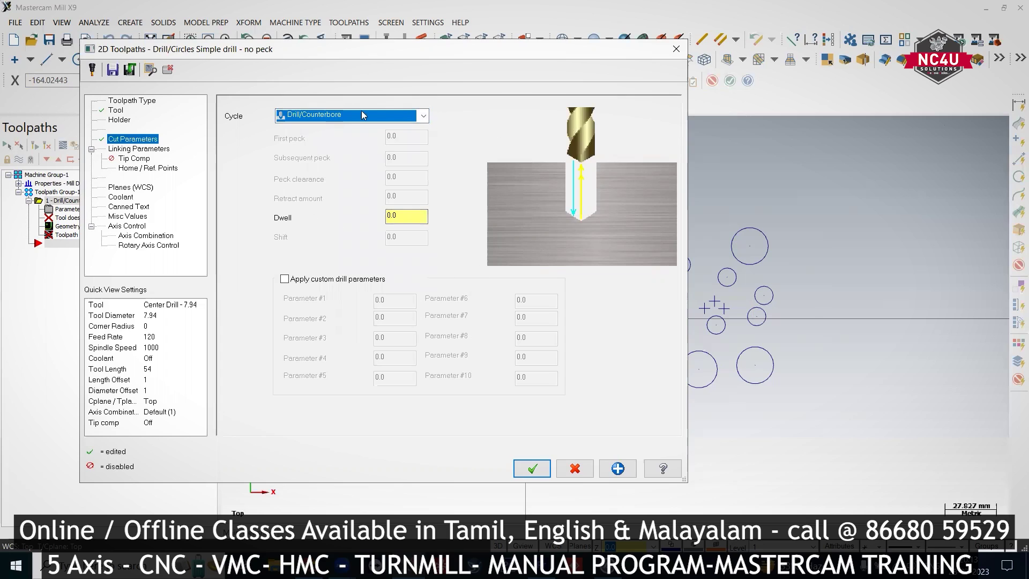
Make retract and depth absolute and set the retract height to 3.0
click(163, 153)
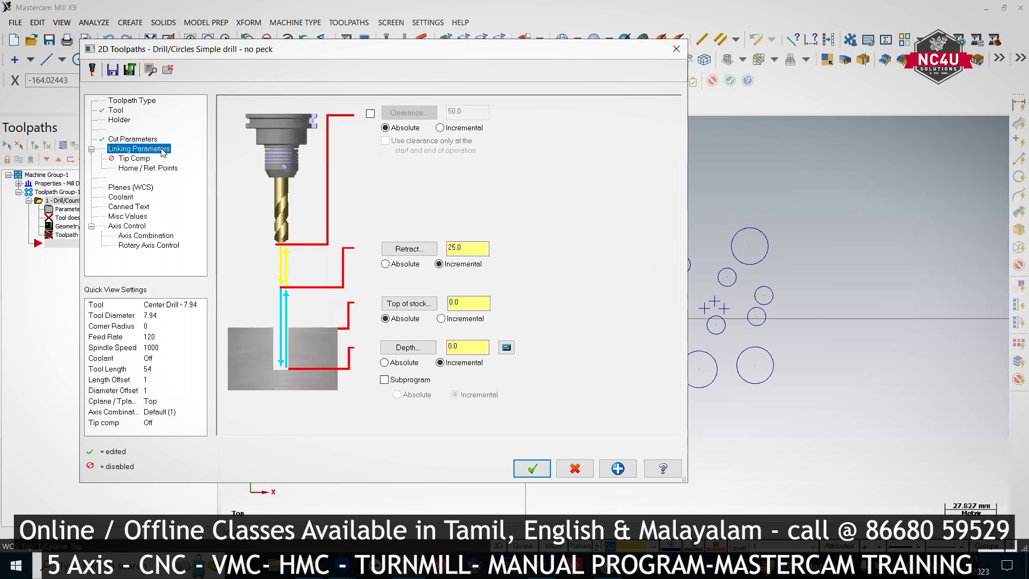
click(396, 267)
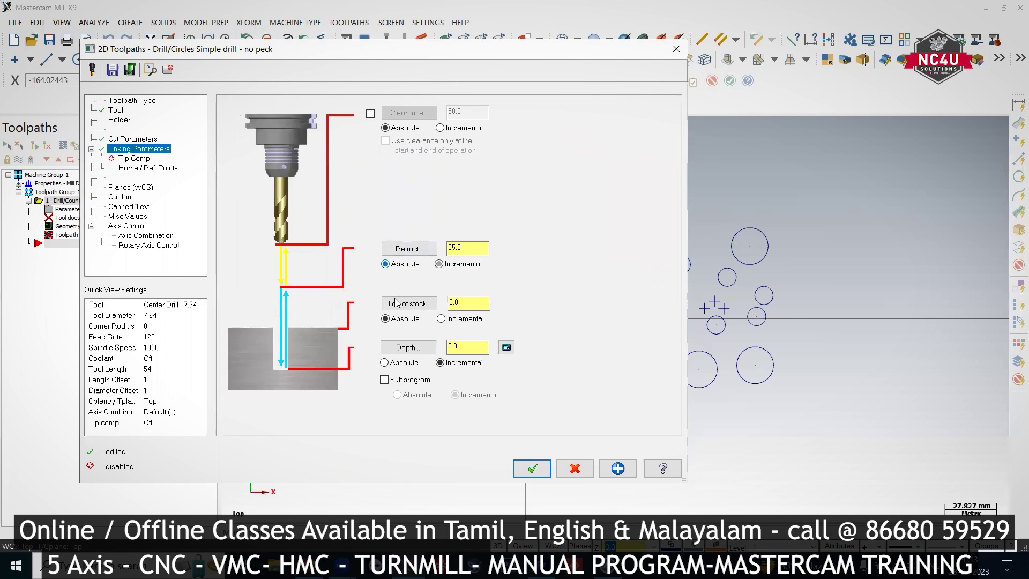
click(387, 363)
double_click(455, 248)
text(3)
key(Return)
Try a clearance height of 100.0, then leave clearance turned off
click(371, 114)
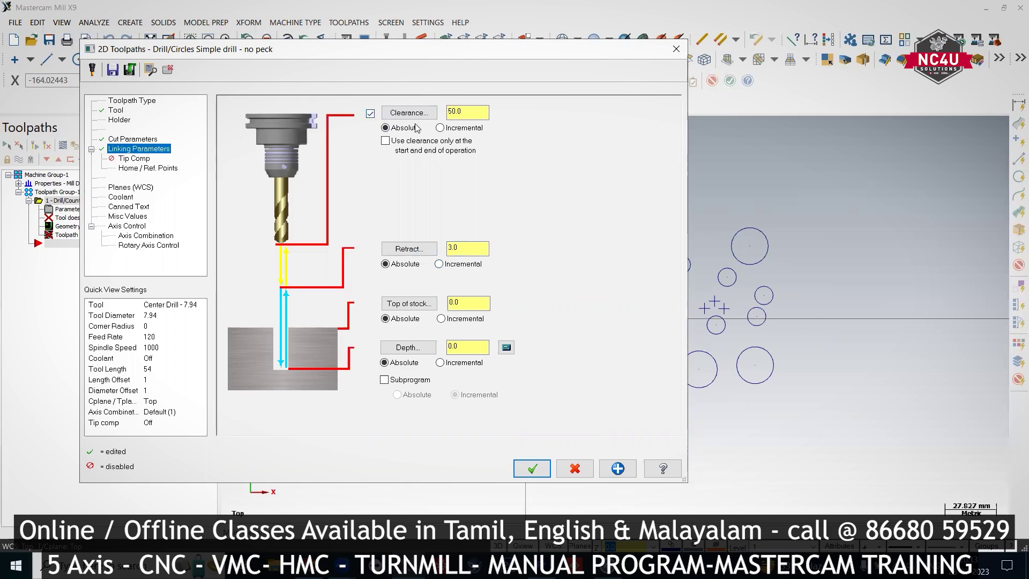
drag(465, 112, 439, 116)
text(1)
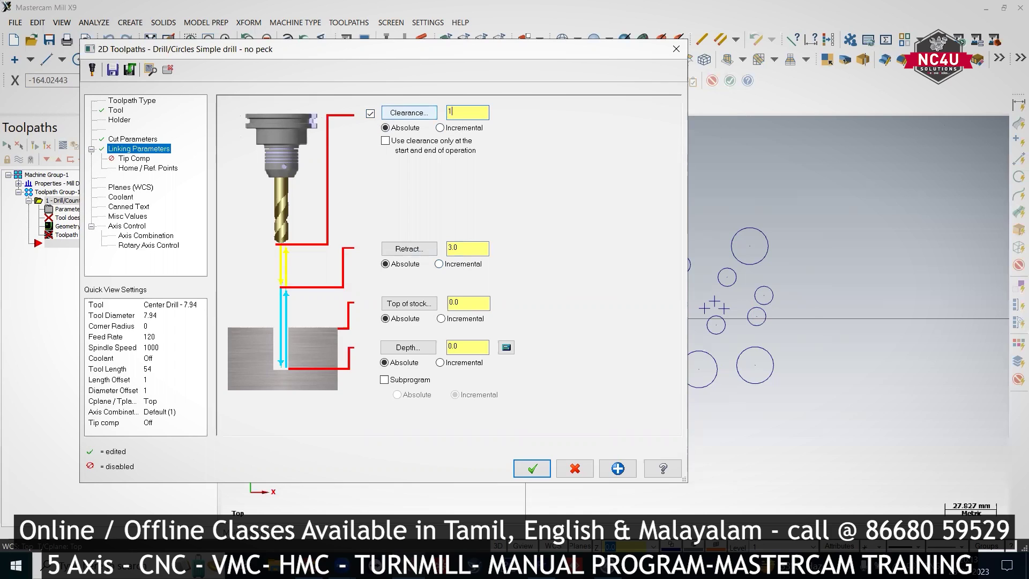
key(Return)
click(369, 115)
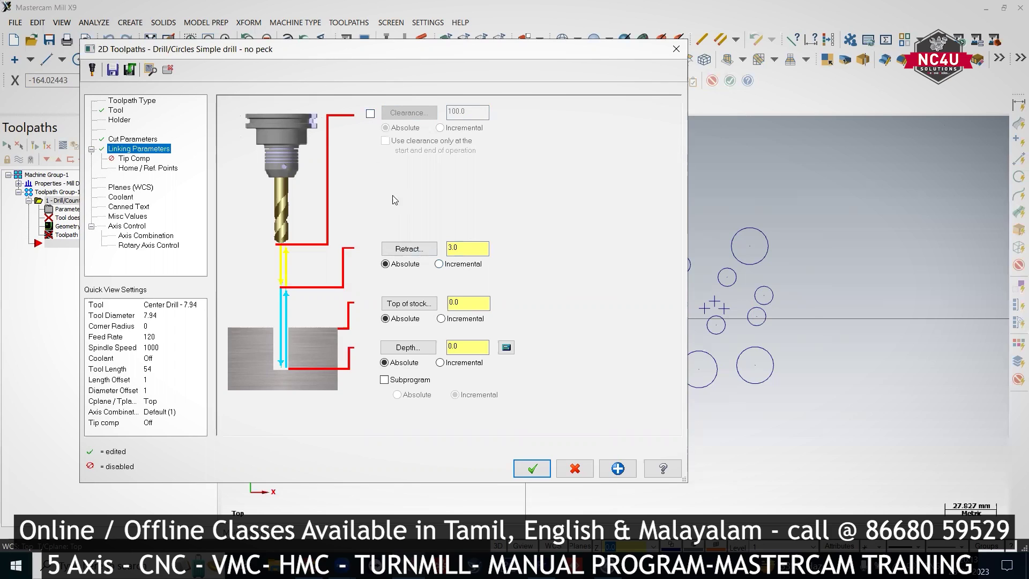
double_click(450, 249)
Set the depth to -3.0 and generate the center drill toolpath
click(466, 351)
double_click(466, 352)
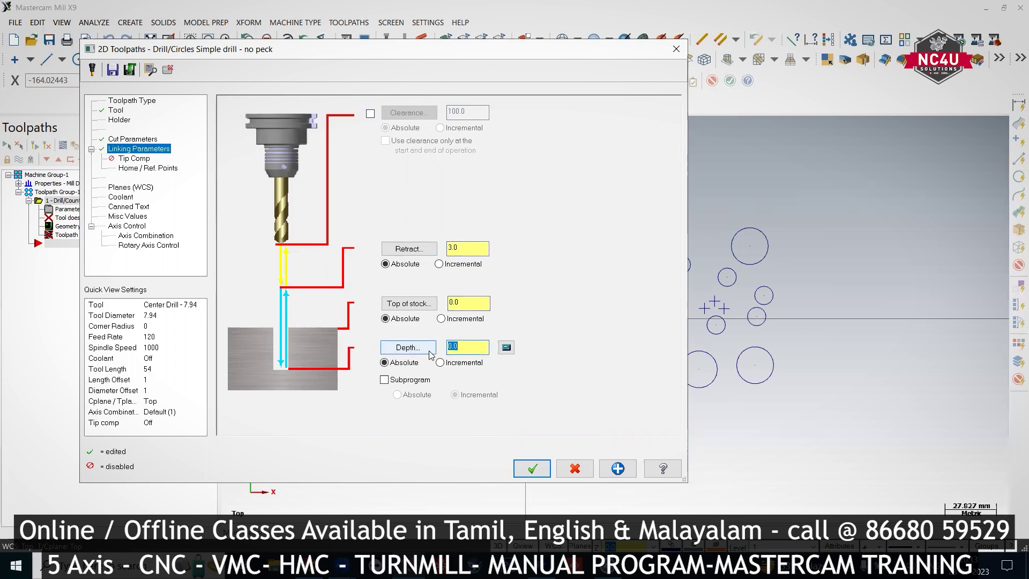
text(-3)
key(Return)
click(532, 468)
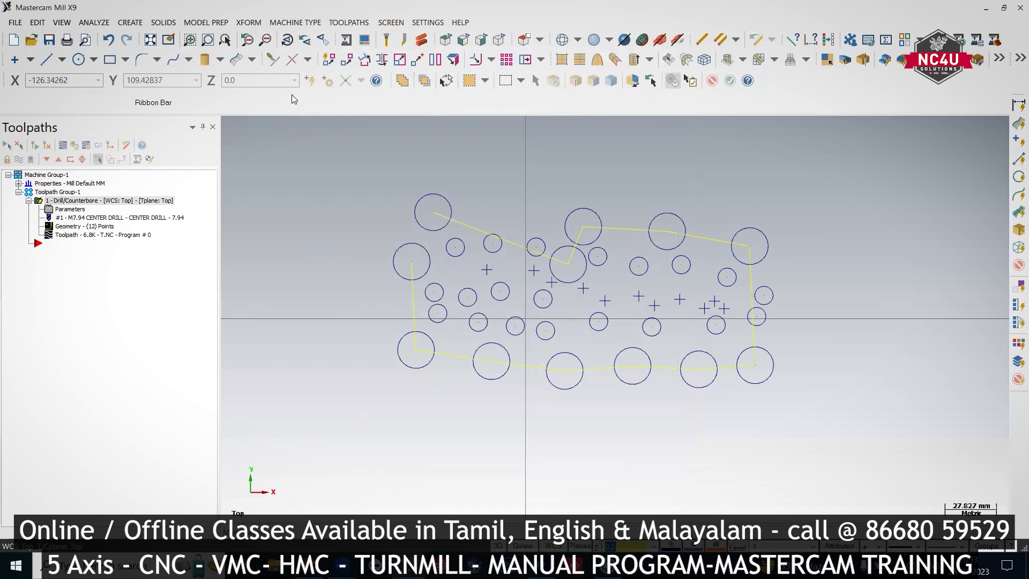
Tilt the view to an angled 3D look and duplicate the first drill operation
right_click(375, 189)
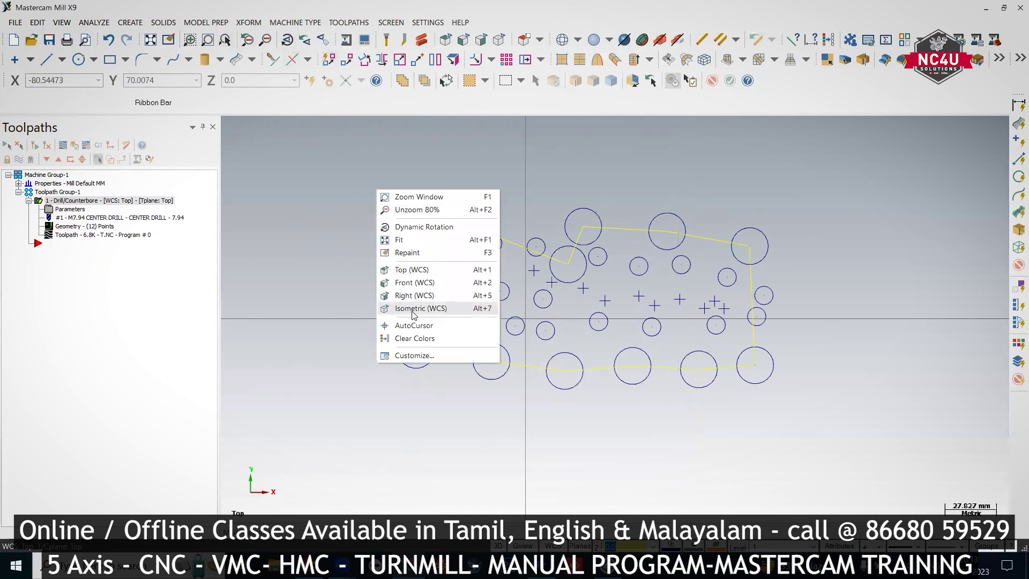
middle_drag(407, 303, 101, 215)
right_click(78, 201)
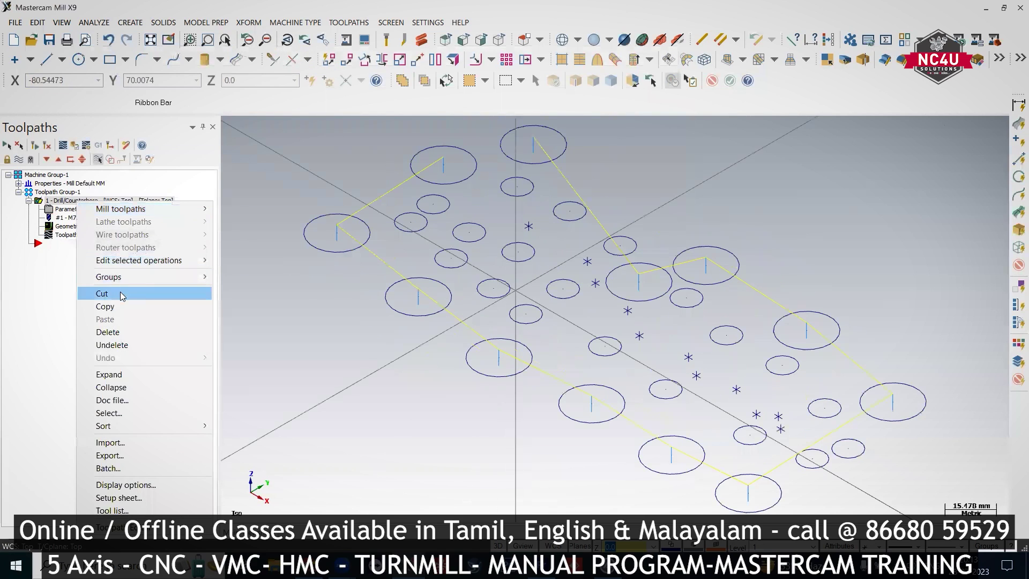
click(121, 306)
right_click(82, 218)
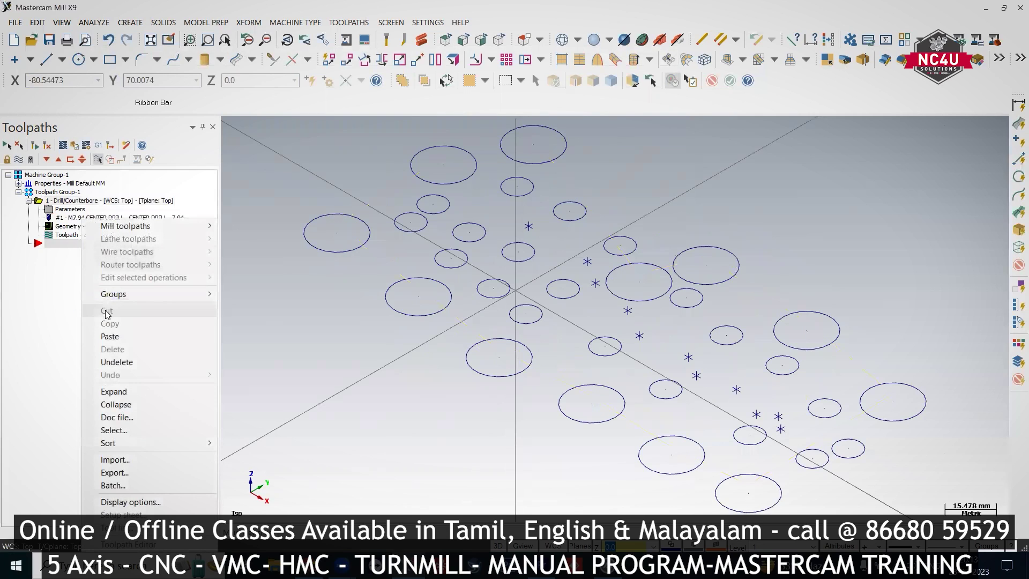
click(110, 336)
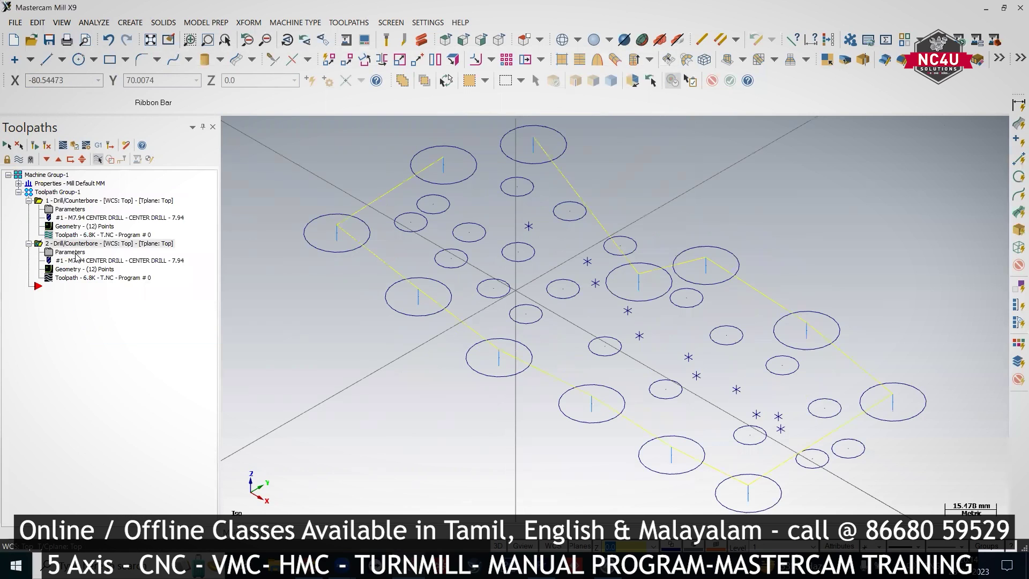
Create a new 6.75 mm standard drill as the copied operation's tool
click(77, 253)
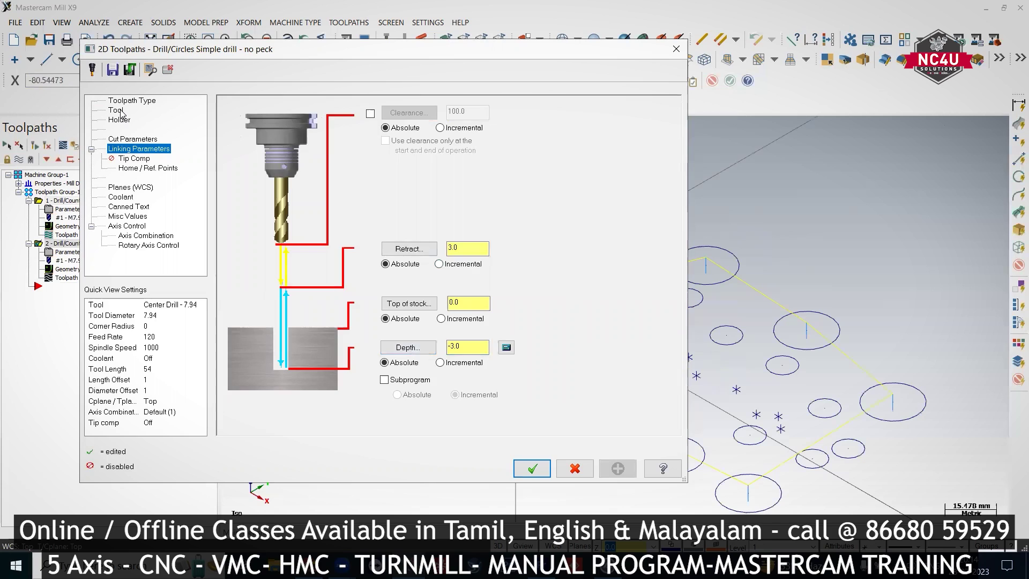
click(116, 110)
right_click(302, 160)
click(327, 182)
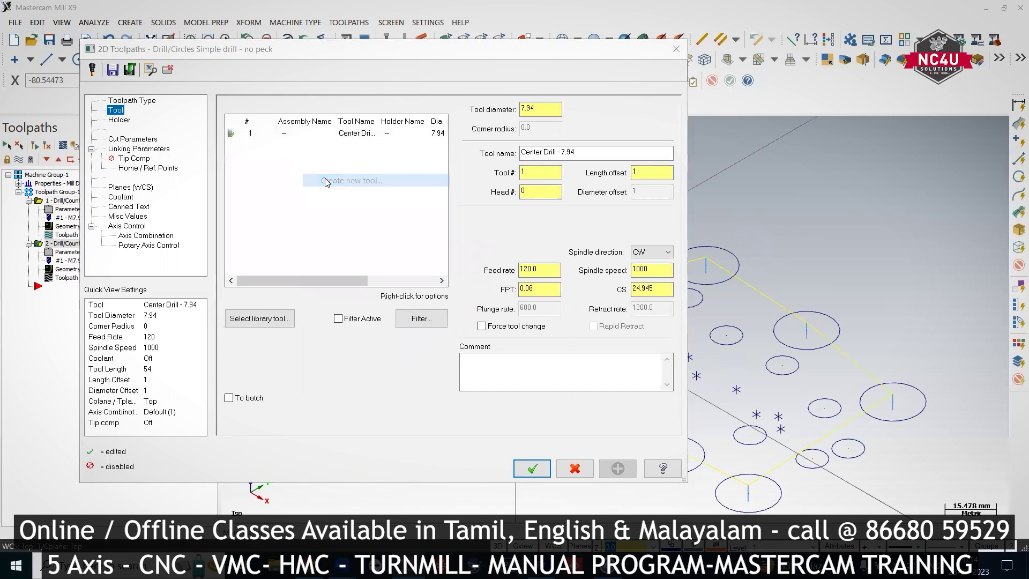
click(301, 351)
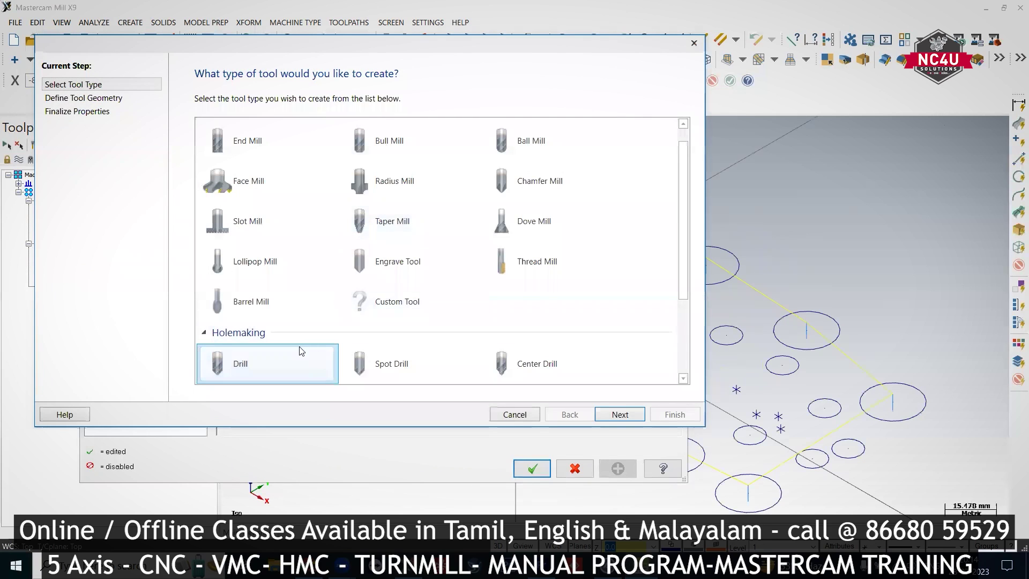
click(621, 415)
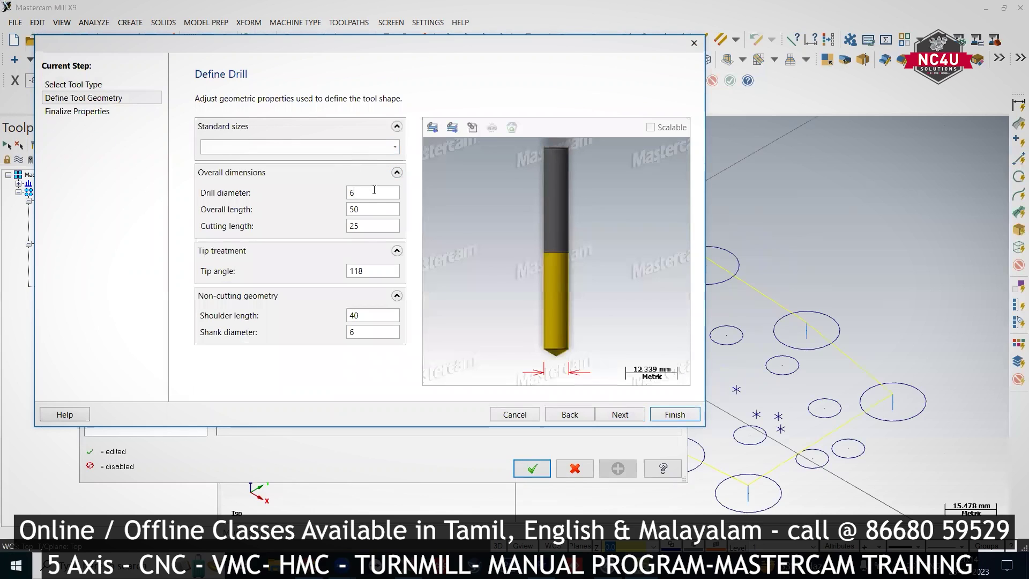
text(.75)
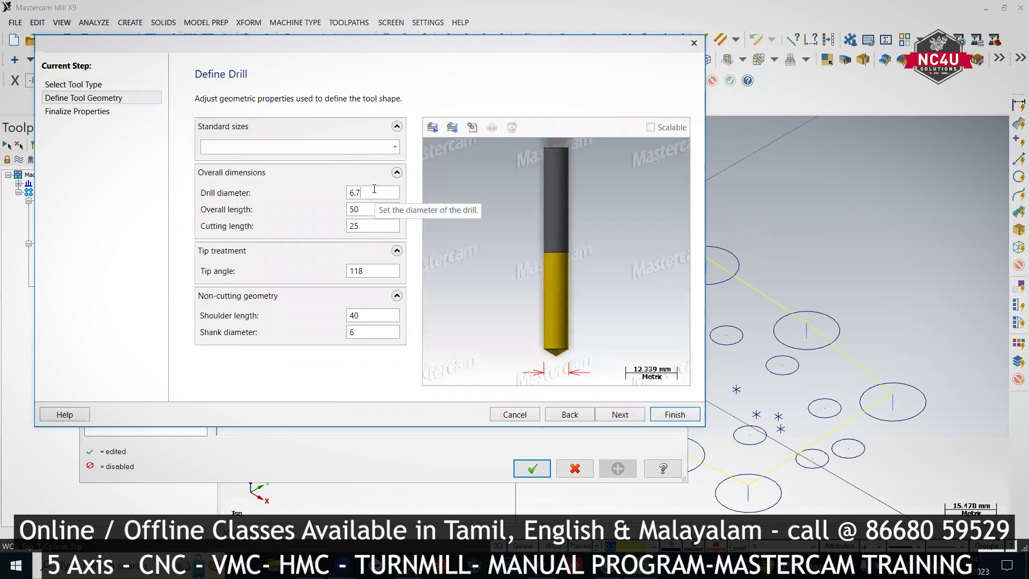
click(671, 414)
Set the drill cycle to Peck Drill with a 5 mm peck
click(144, 139)
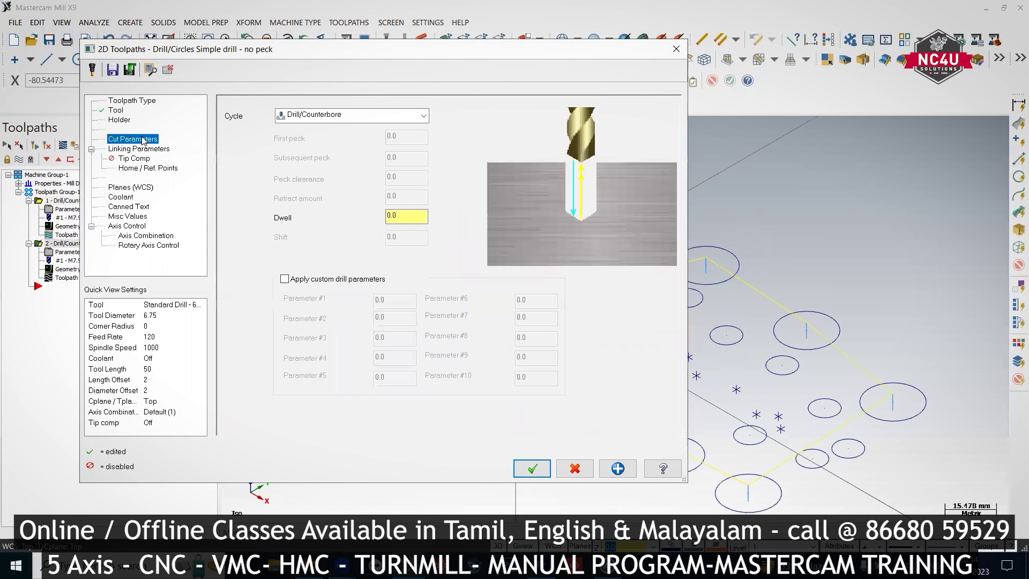
click(323, 116)
click(324, 129)
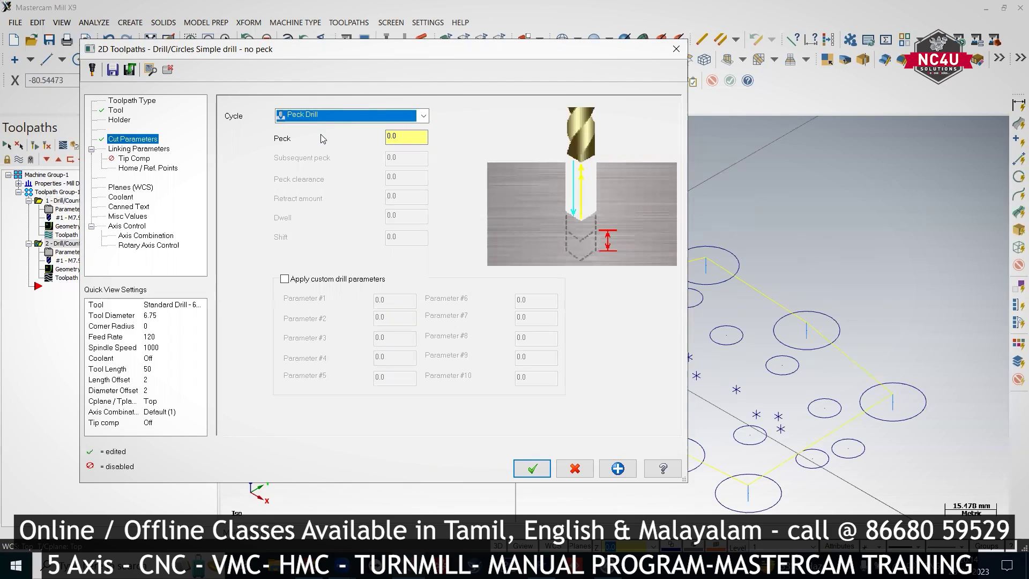
key(Tab)
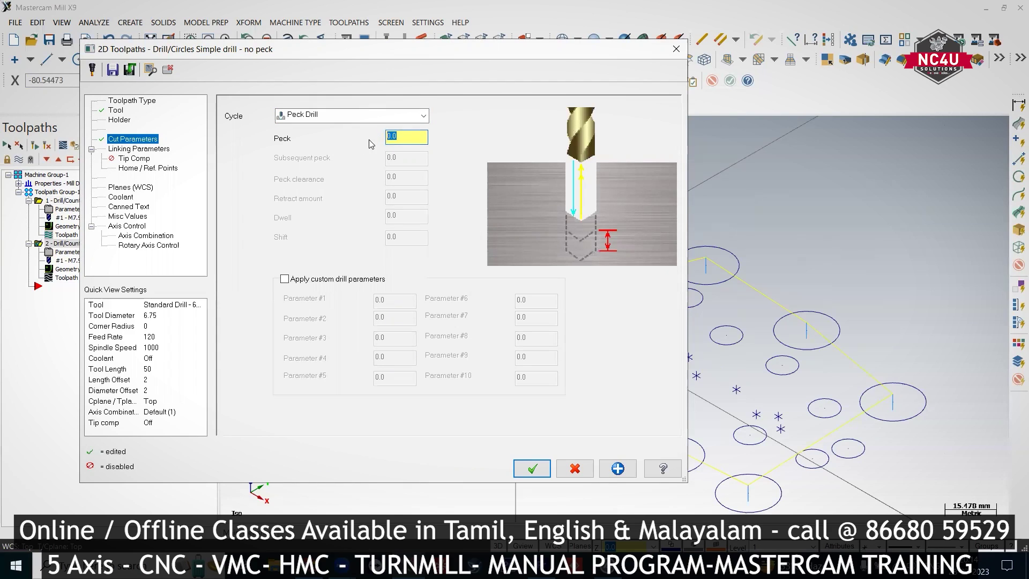
text(5)
key(Return)
Set the drilling depth to -25 and accept the peck drill settings
click(139, 149)
double_click(467, 347)
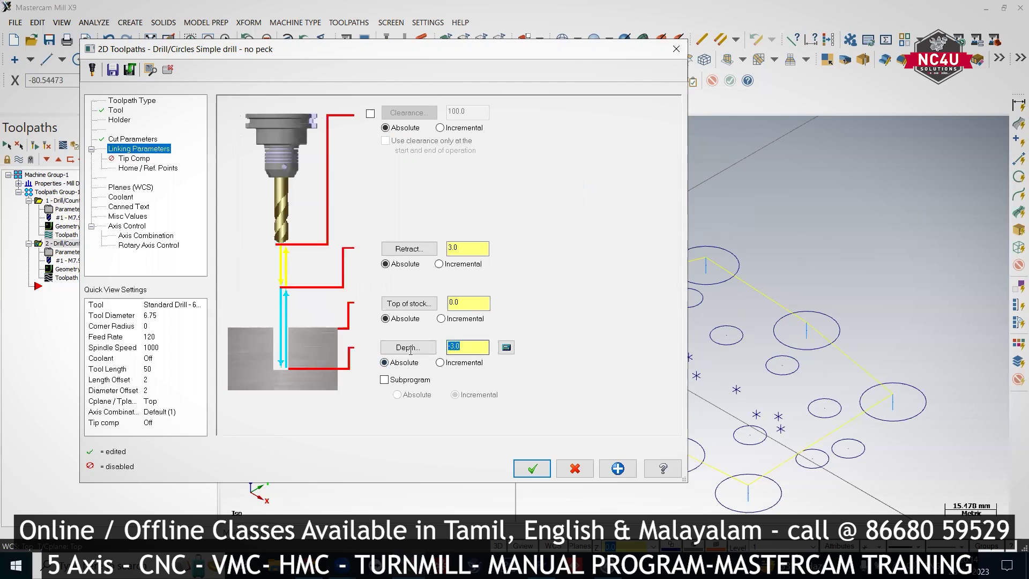
text(-25)
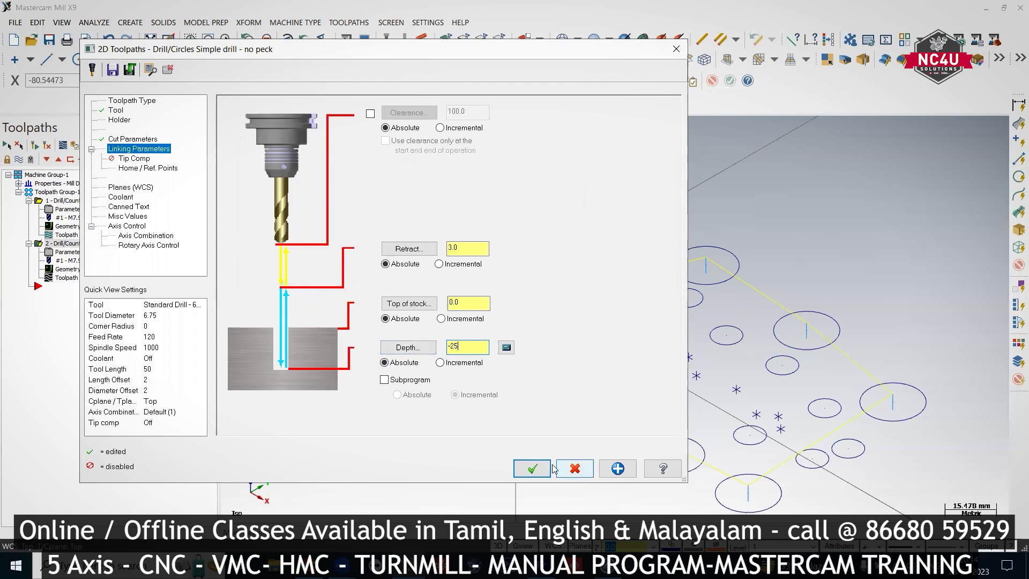
click(549, 468)
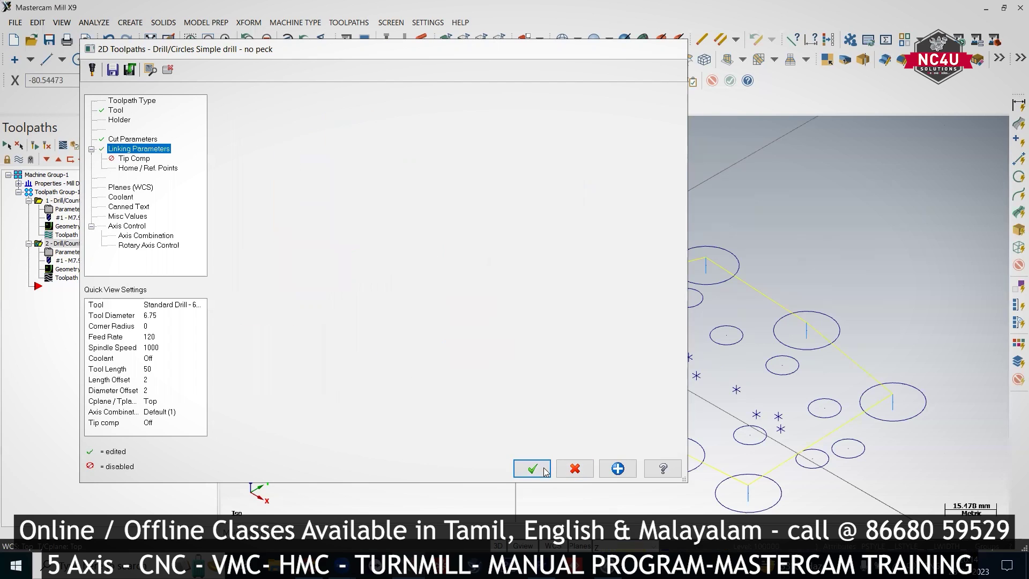
Regenerate the peck drill toolpath and paste a copy of that operation
click(33, 144)
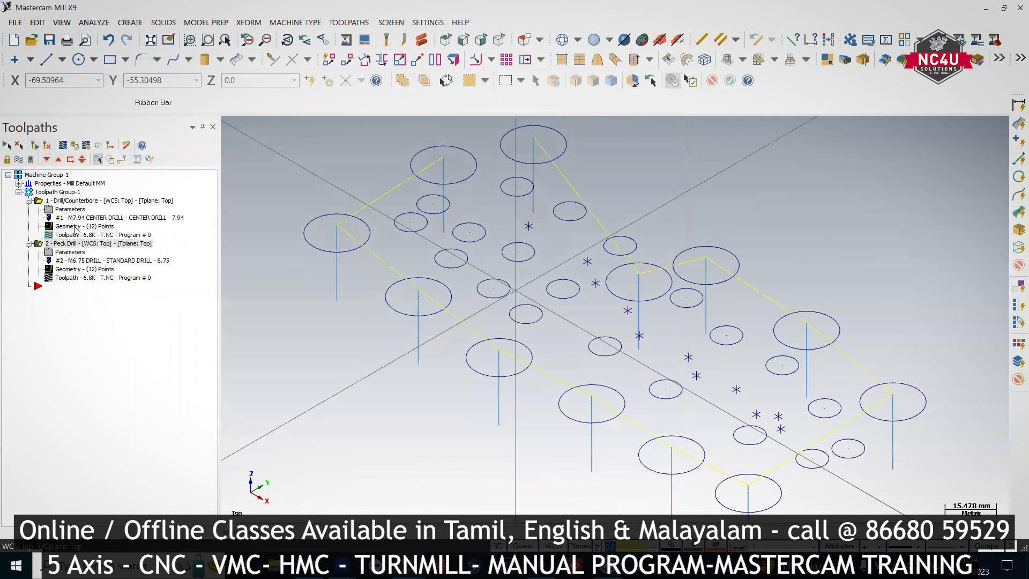
right_click(75, 244)
click(127, 322)
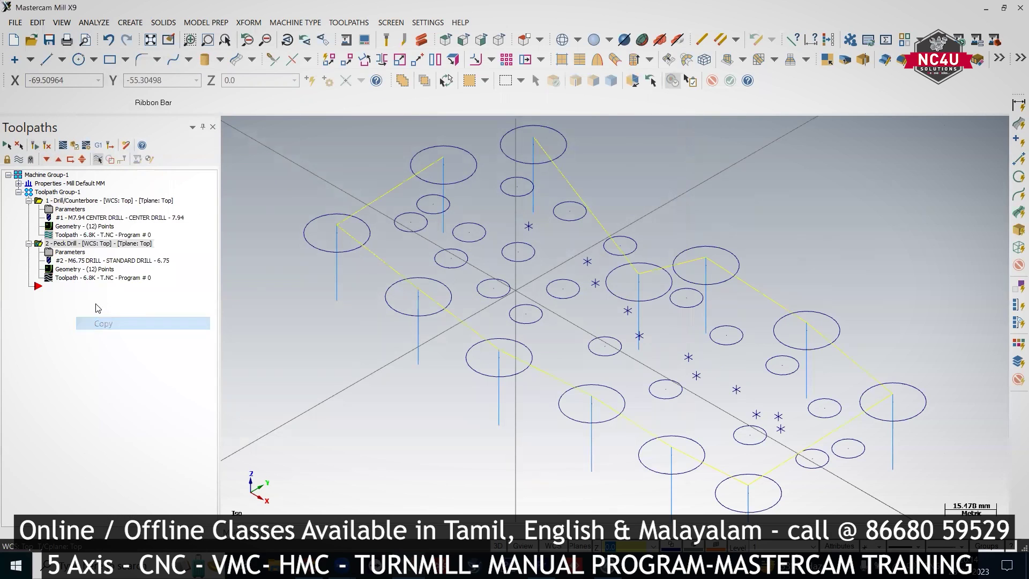
right_click(74, 293)
click(100, 333)
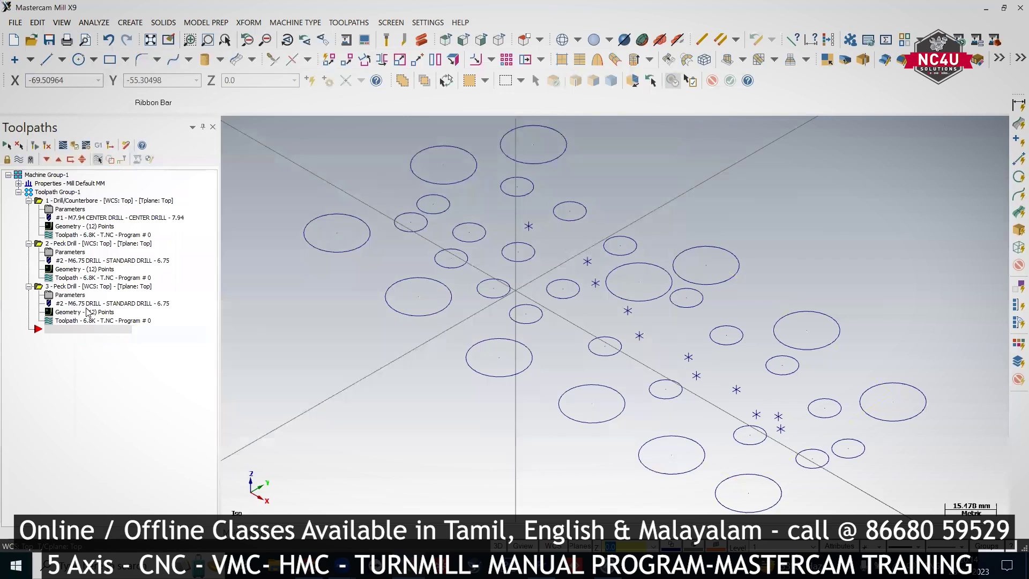
Change the copy's cycle to Chip Break with a 4 mm peck
click(78, 295)
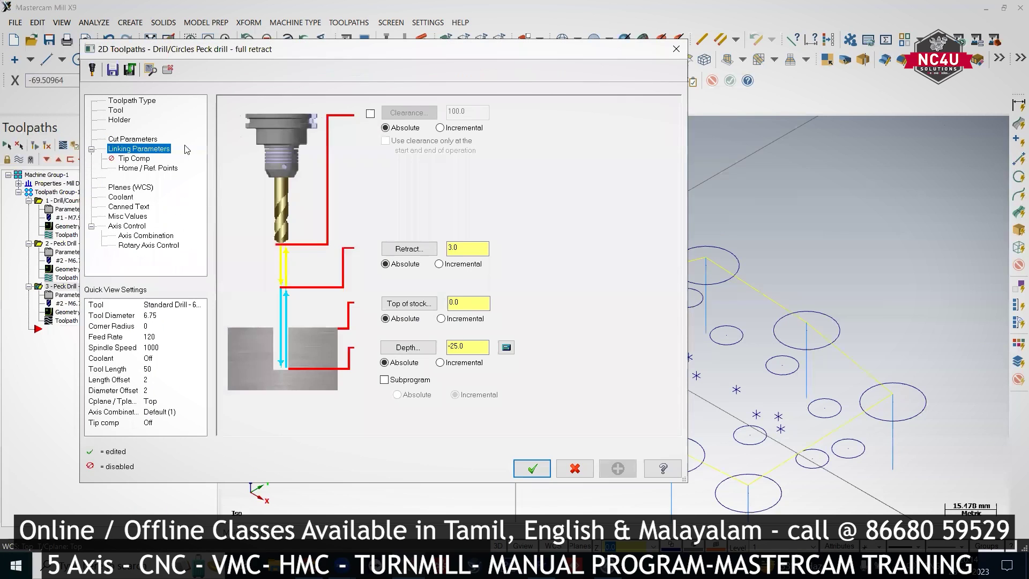
click(133, 139)
click(337, 117)
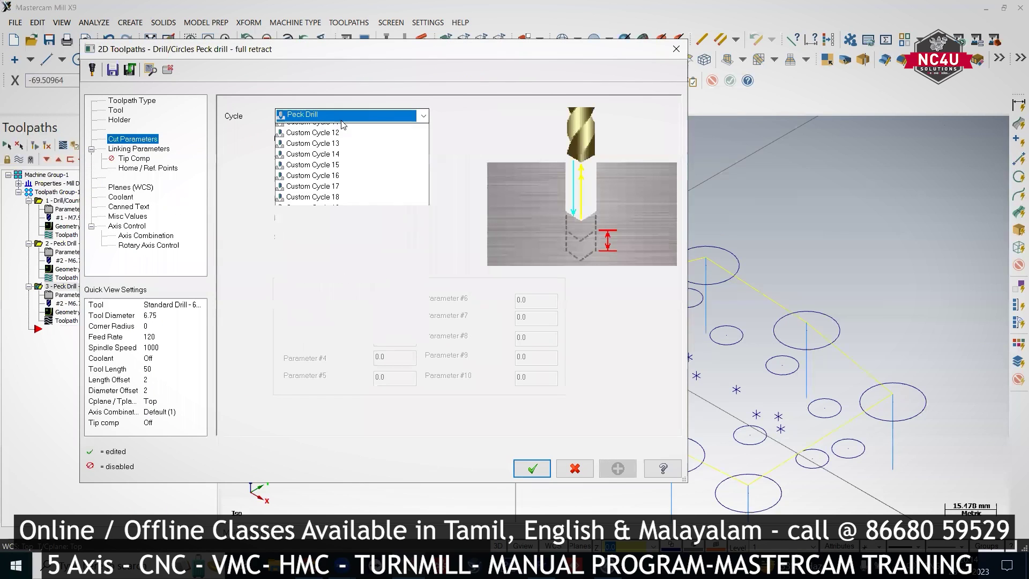
click(327, 150)
key(Tab)
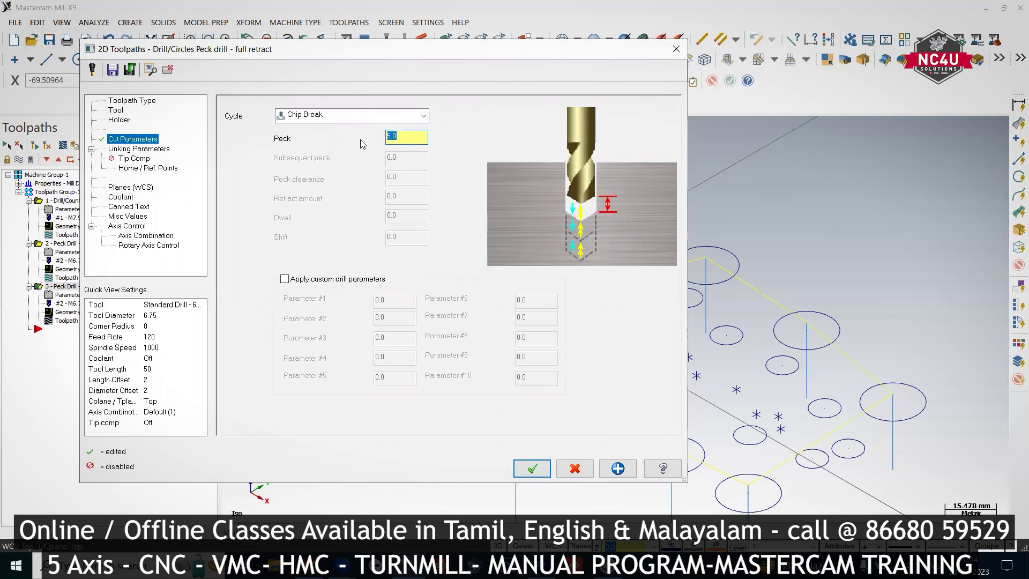
text(4)
click(533, 468)
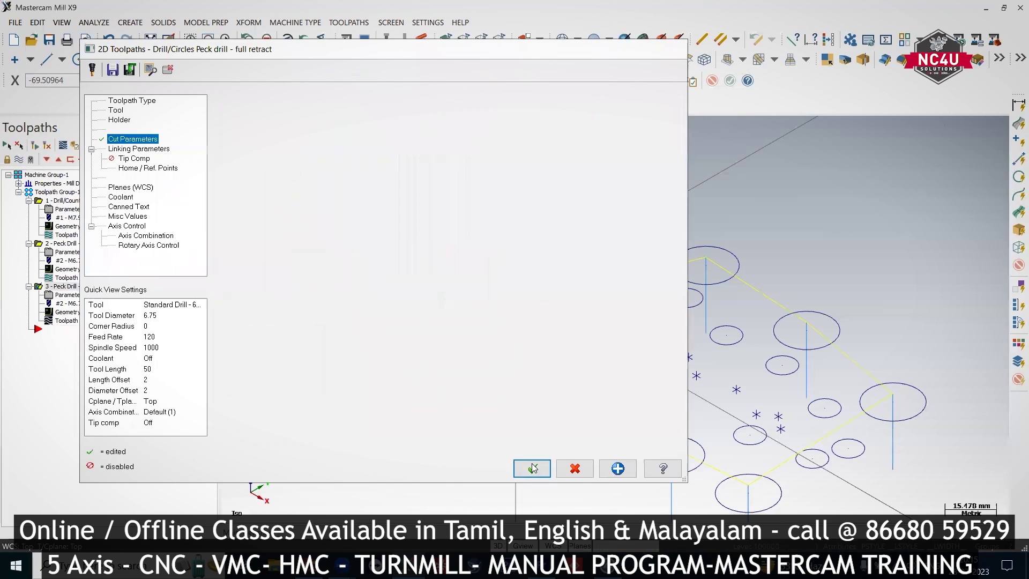
Regenerate the chip break toolpath and paste a copy as a fourth operation
click(36, 146)
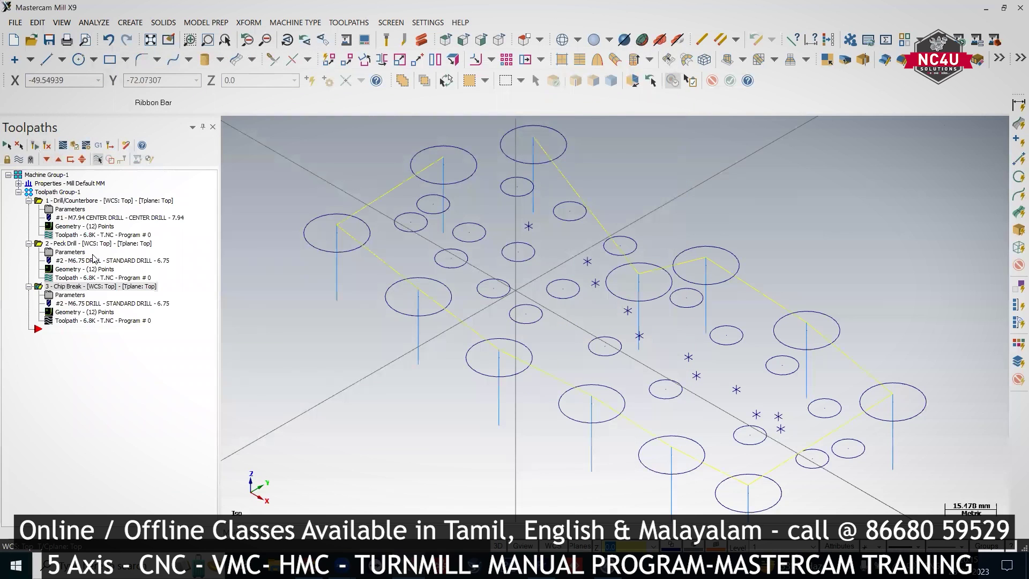
right_click(109, 289)
key(Escape)
click(77, 329)
right_click(76, 332)
click(80, 337)
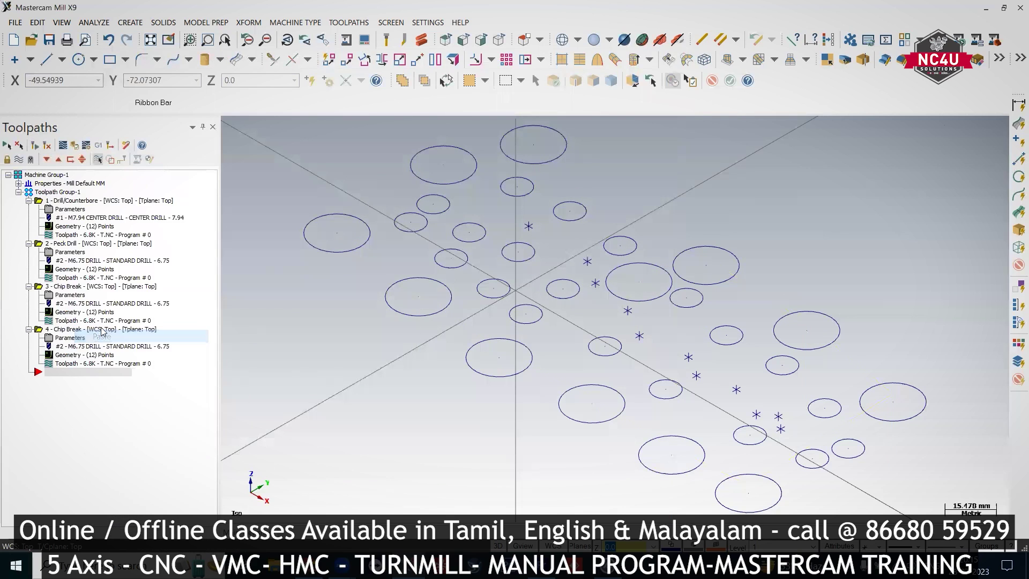
click(75, 334)
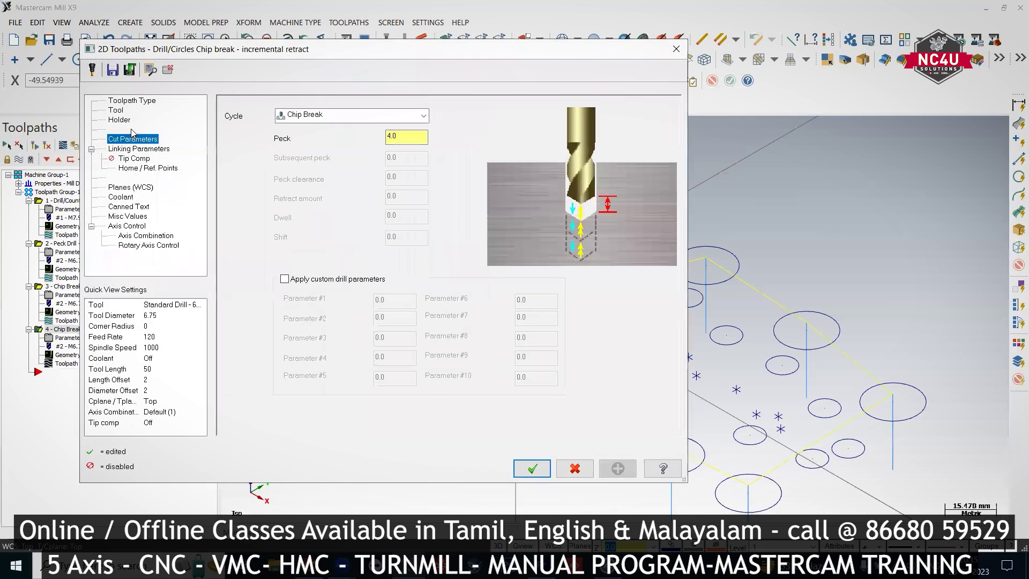
Create a new right-handed tap, 8 mm diameter with 1.25 pitch, as its tool
click(115, 110)
right_click(323, 167)
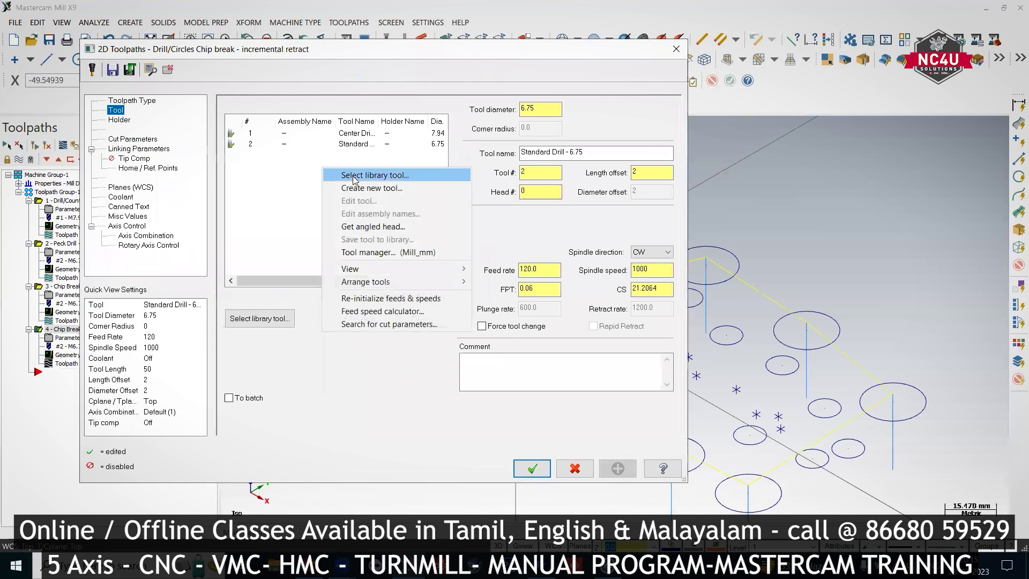
click(363, 189)
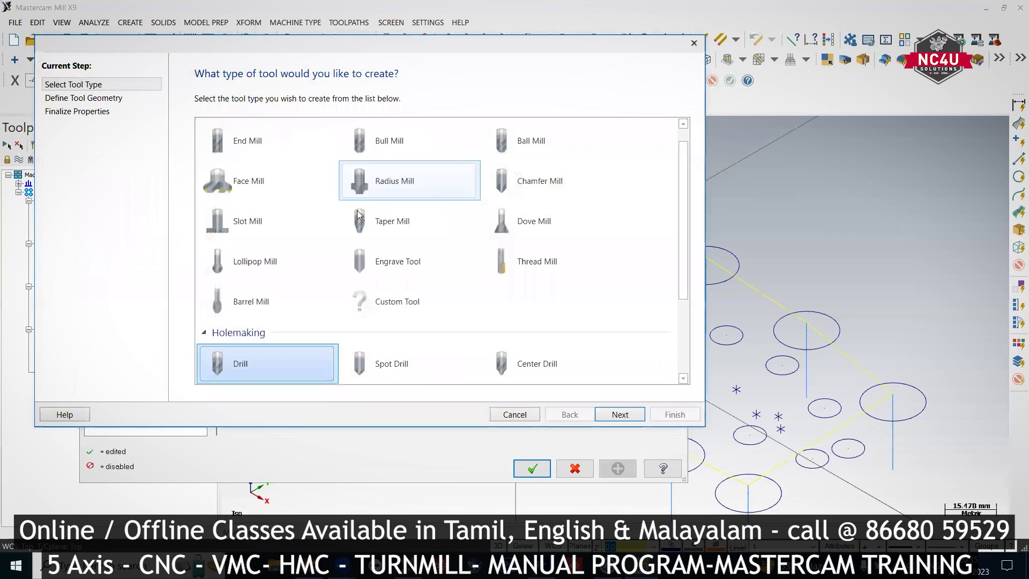
scroll(323, 308, down, 3)
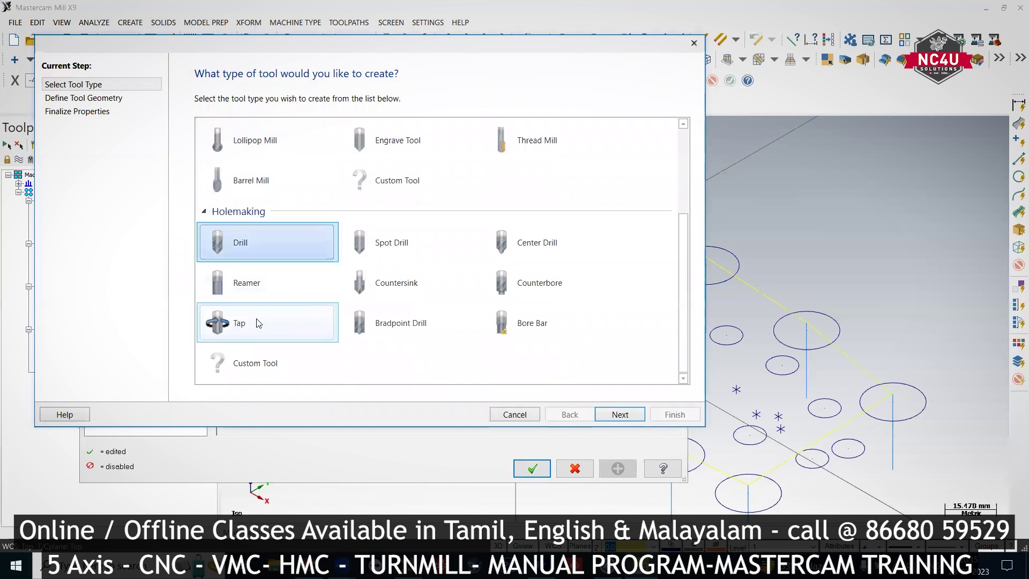
click(256, 323)
click(620, 414)
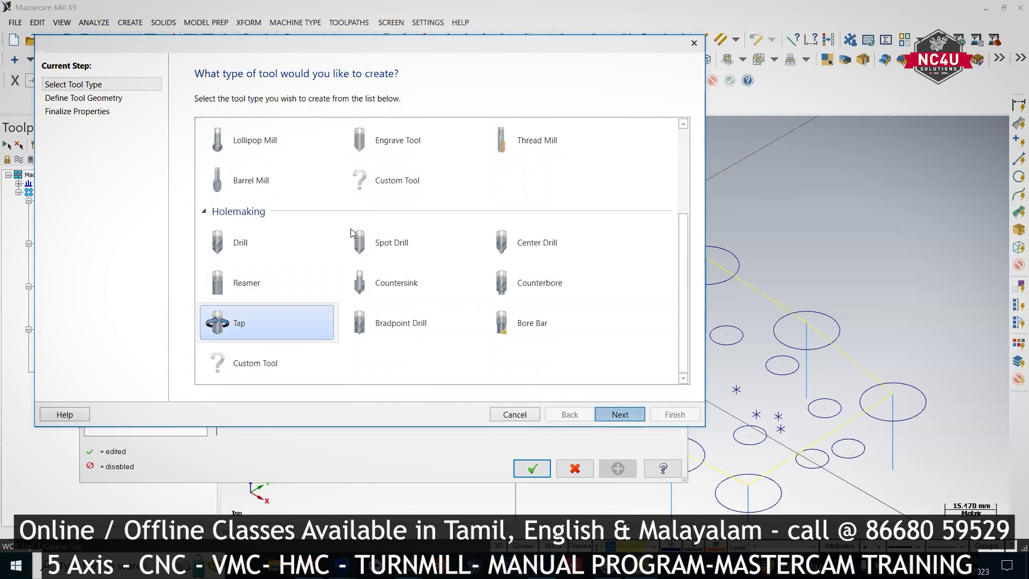
key(Tab)
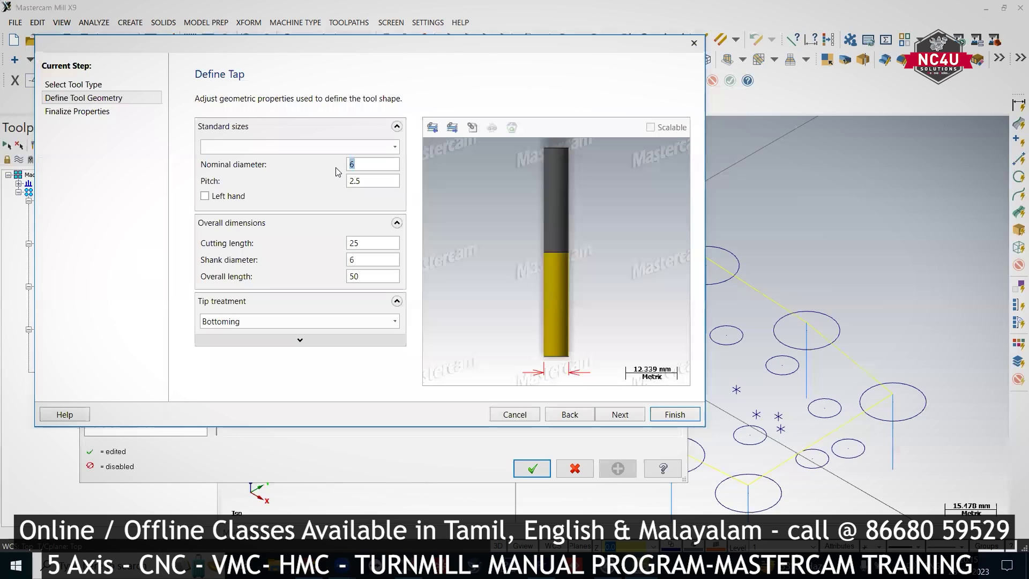
text(8)
key(Tab)
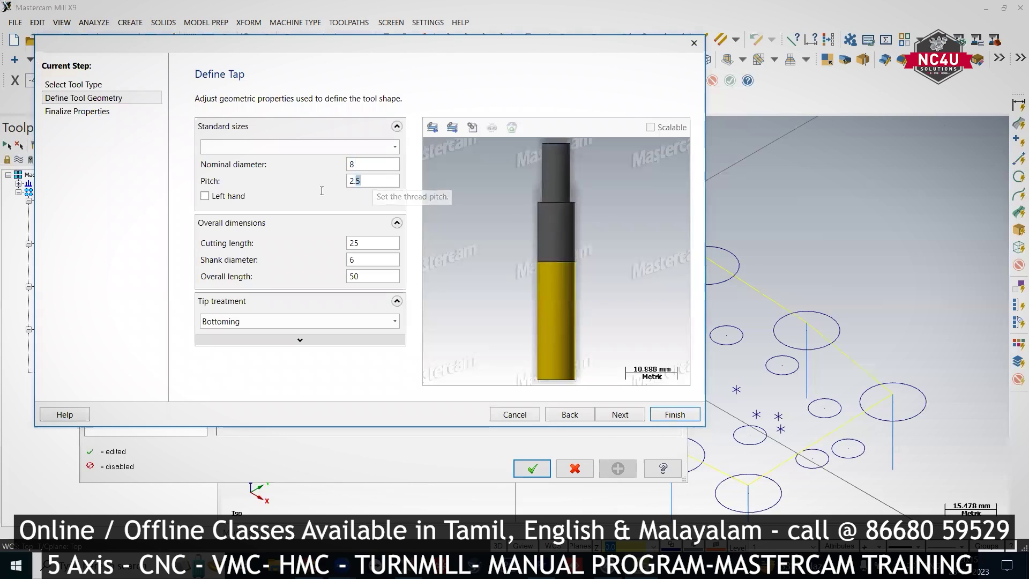
text(1.)
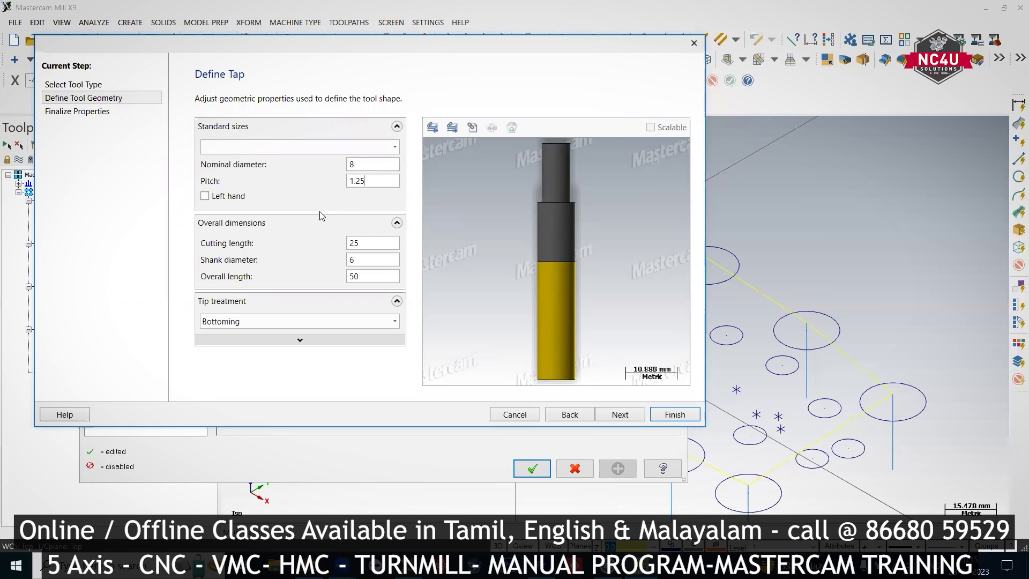
click(673, 415)
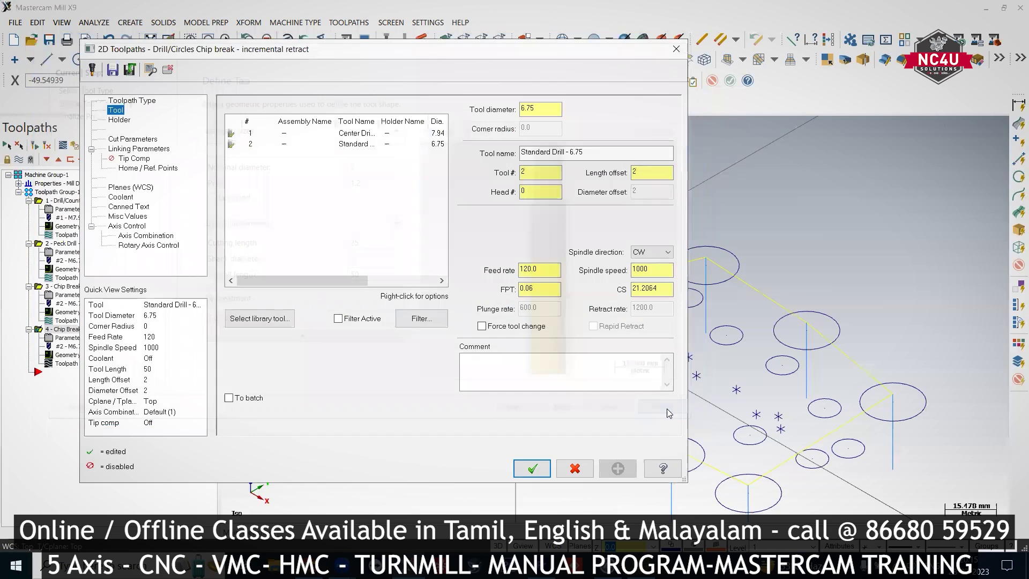
Set the cycle to Tap with feed rate 50 and spindle speed 40
click(133, 139)
click(322, 116)
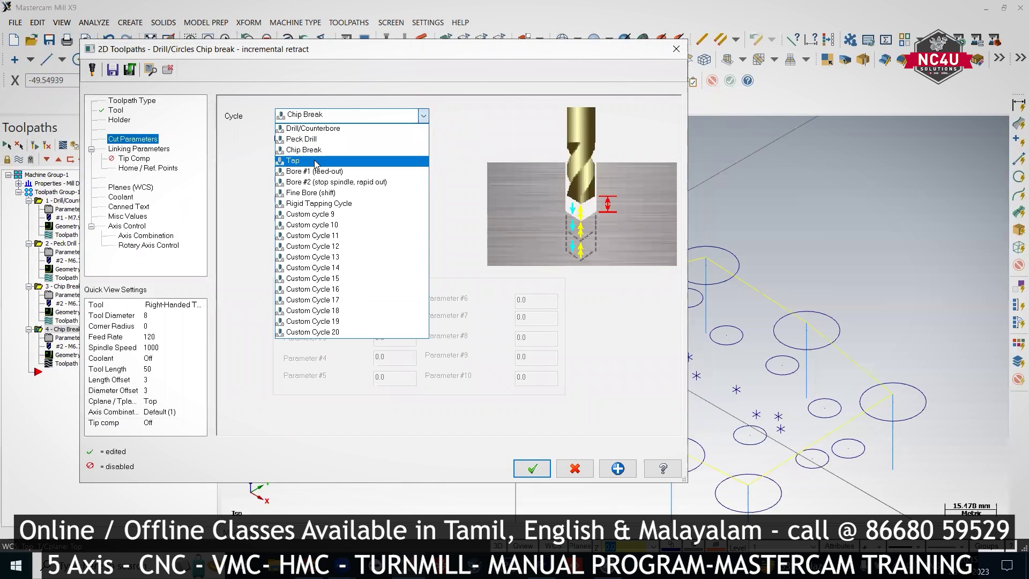
click(315, 162)
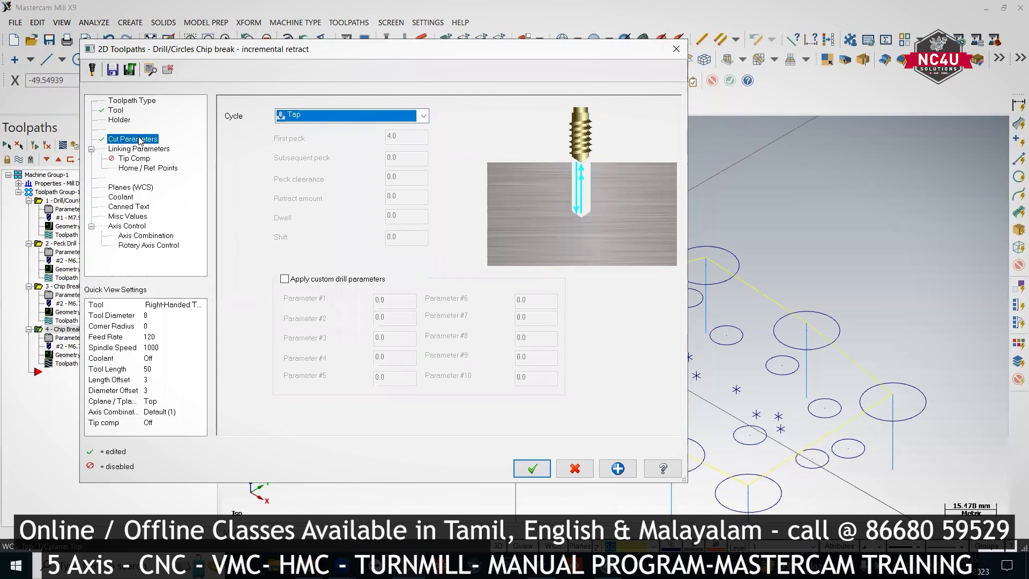
click(116, 110)
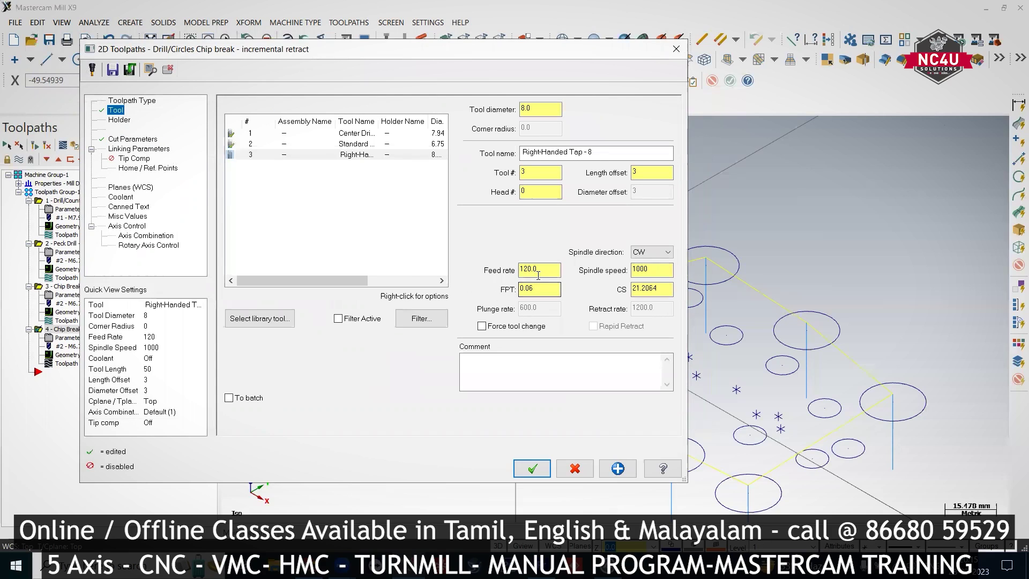
drag(538, 275, 499, 270)
text(50)
key(Tab)
key(Tab)
text(40)
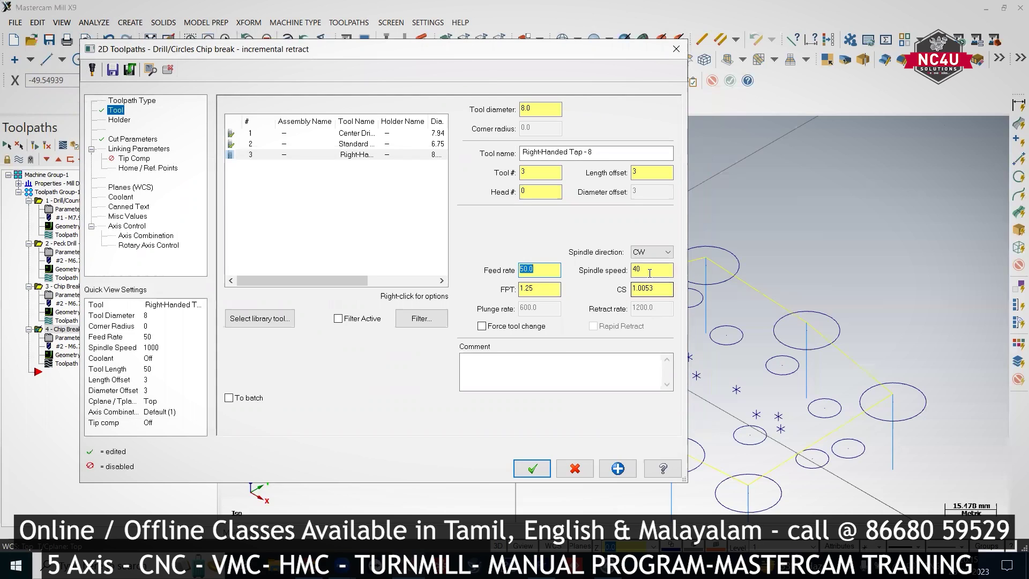
drag(649, 270, 627, 274)
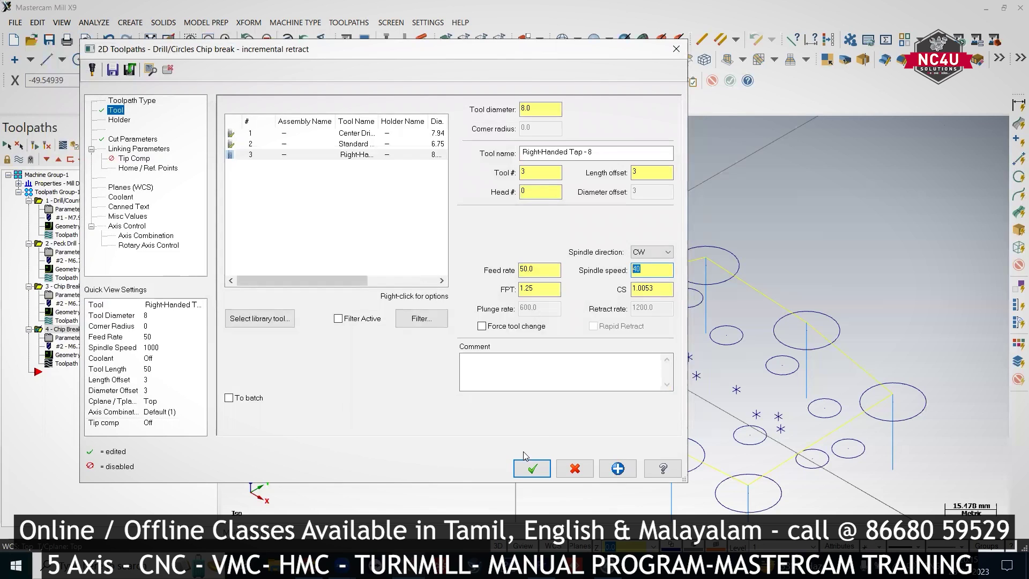
click(533, 468)
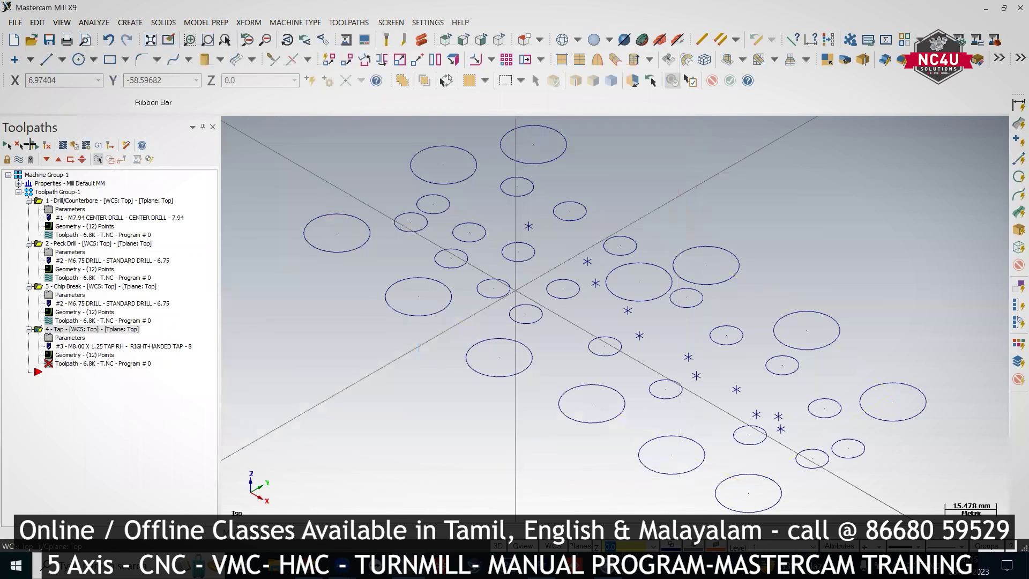
Regenerate the tap toolpath and paste a copy as operation 5
click(35, 145)
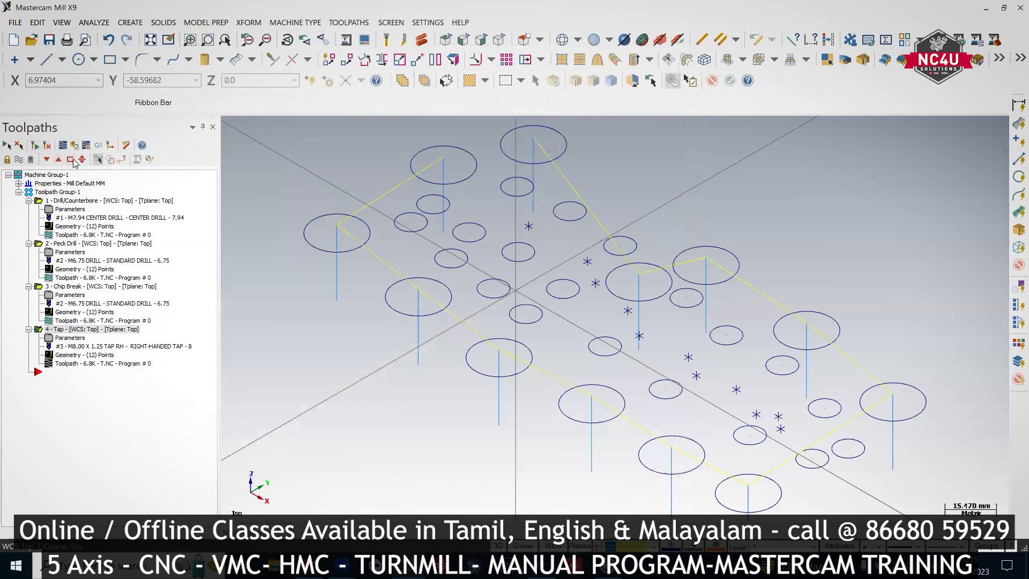
right_click(72, 330)
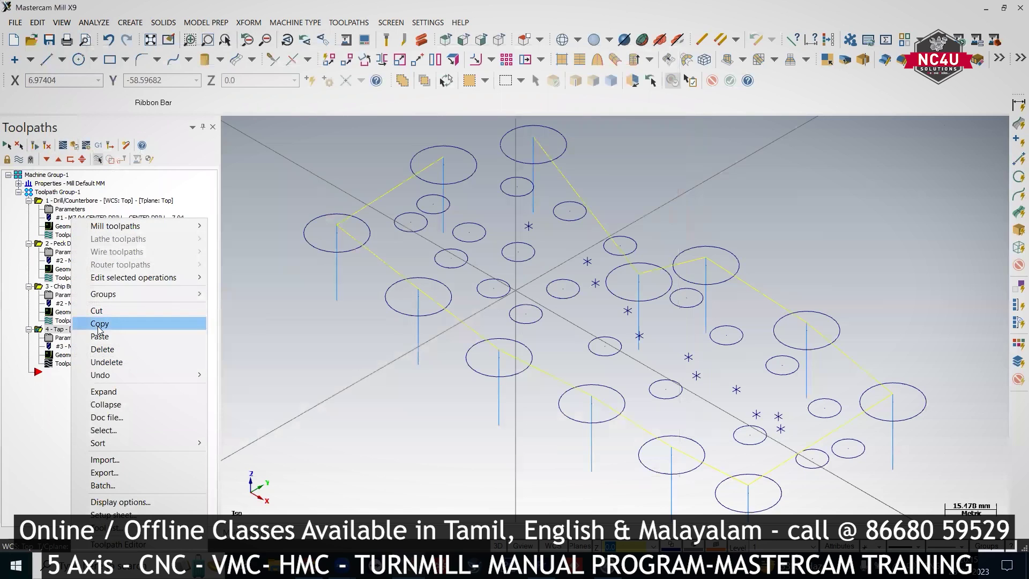
click(62, 378)
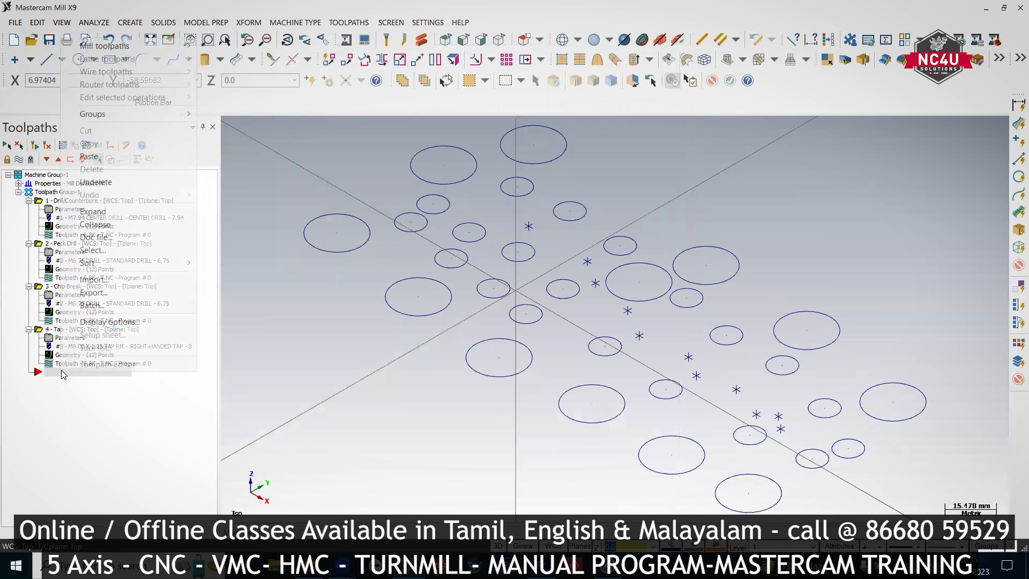
right_click(62, 377)
click(119, 158)
Change operation 5's cycle to Rigid Tapping Cycle and regenerate its toolpath
click(66, 373)
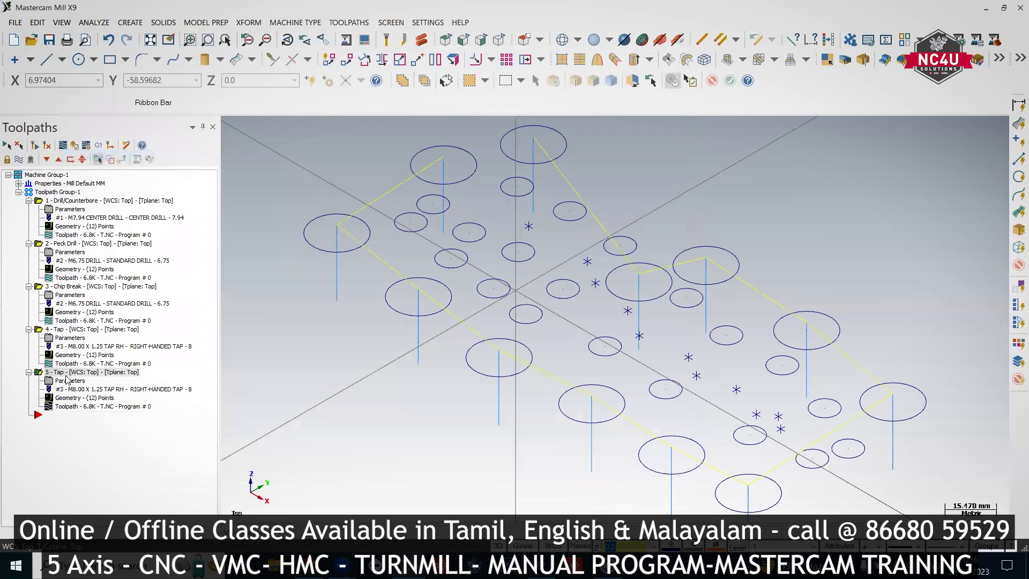
click(67, 381)
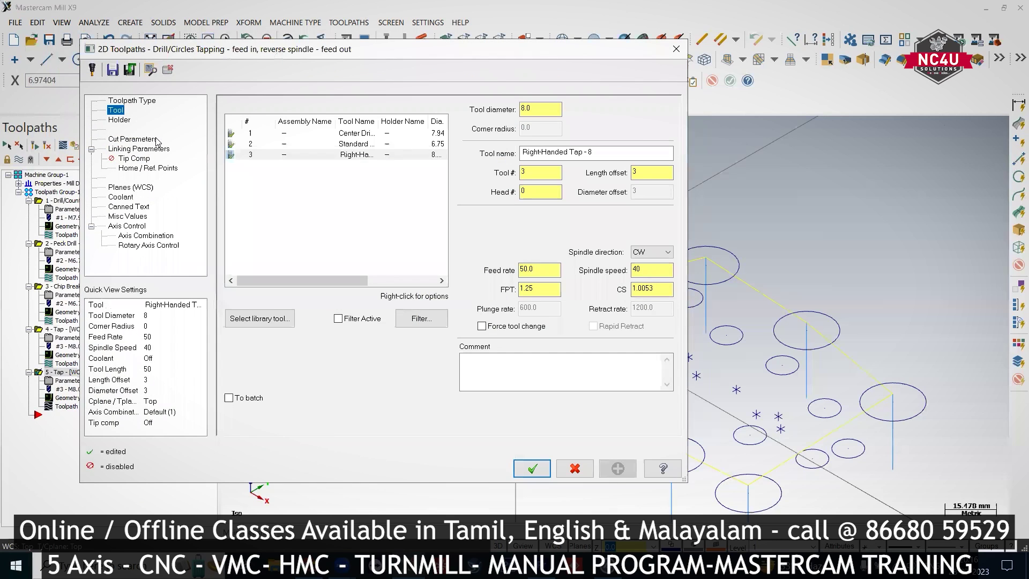
click(132, 139)
click(322, 115)
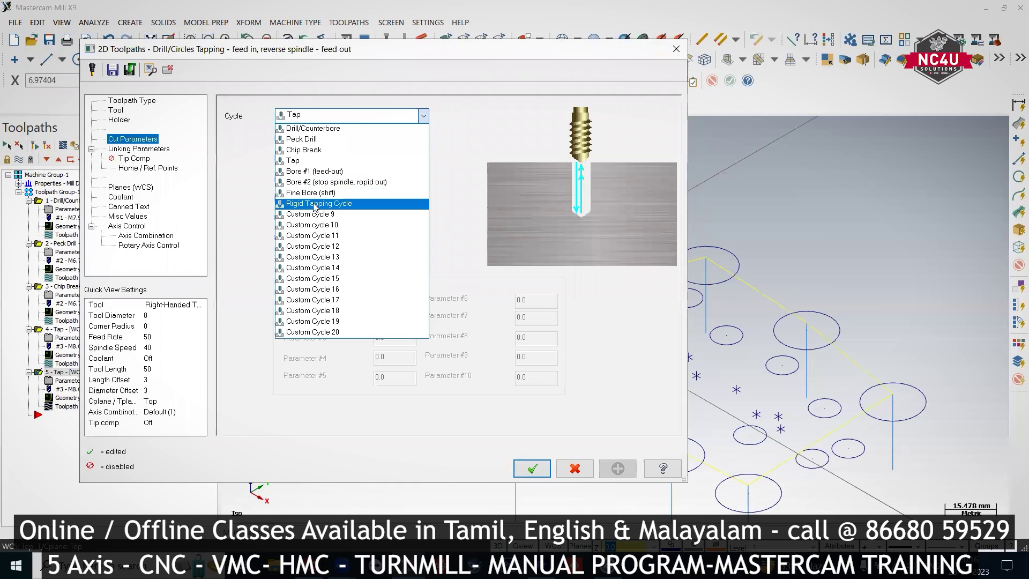
click(316, 205)
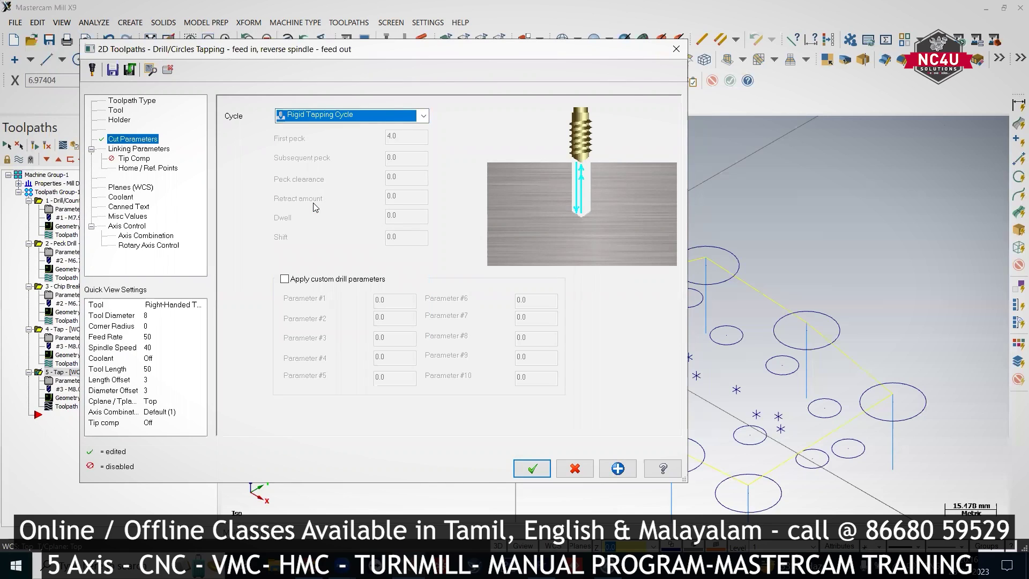
click(529, 468)
click(34, 146)
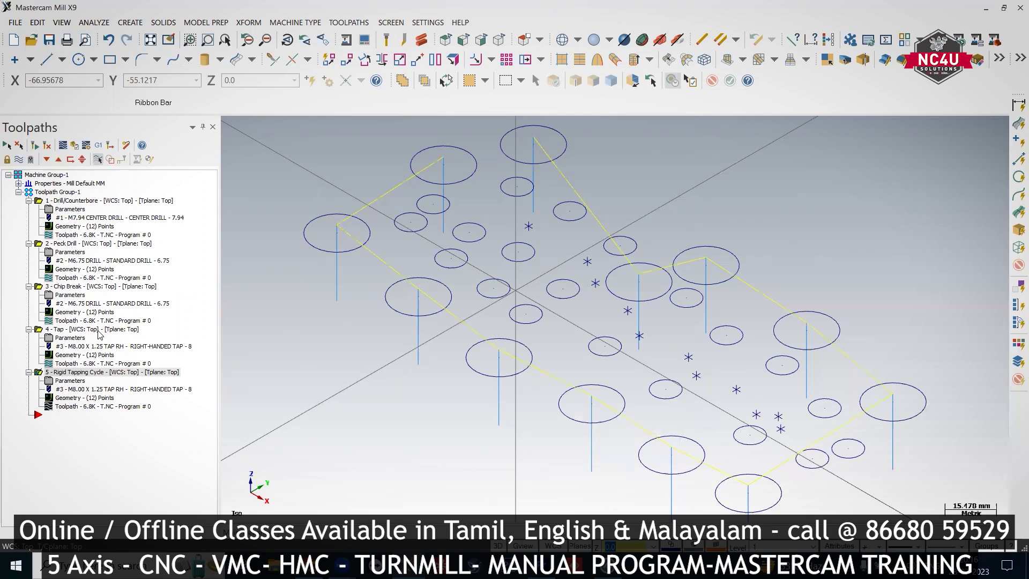
Paste a copy of the rigid tapping operation as operation 6
right_click(79, 377)
click(140, 150)
right_click(68, 419)
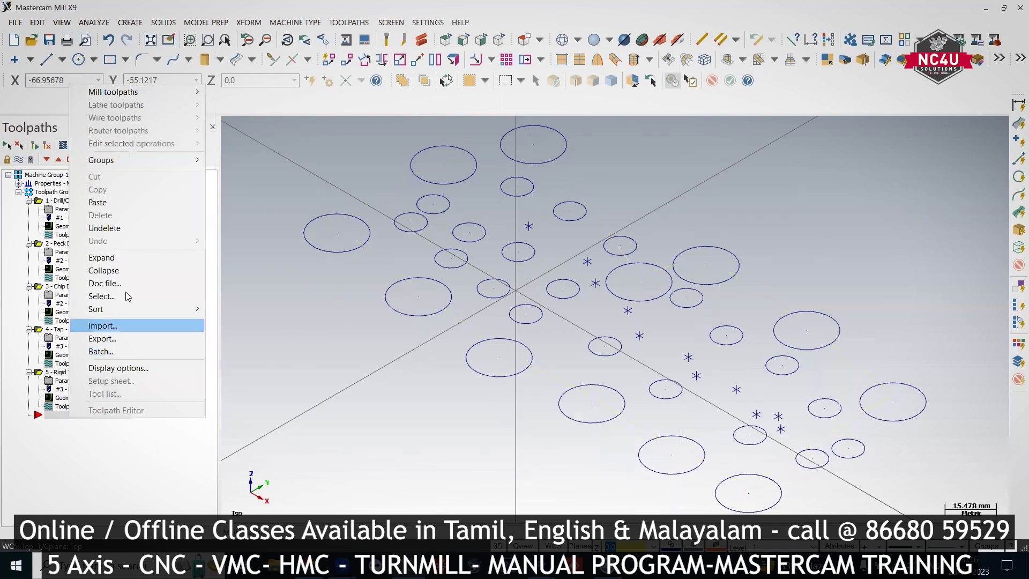
click(137, 205)
click(72, 416)
click(69, 424)
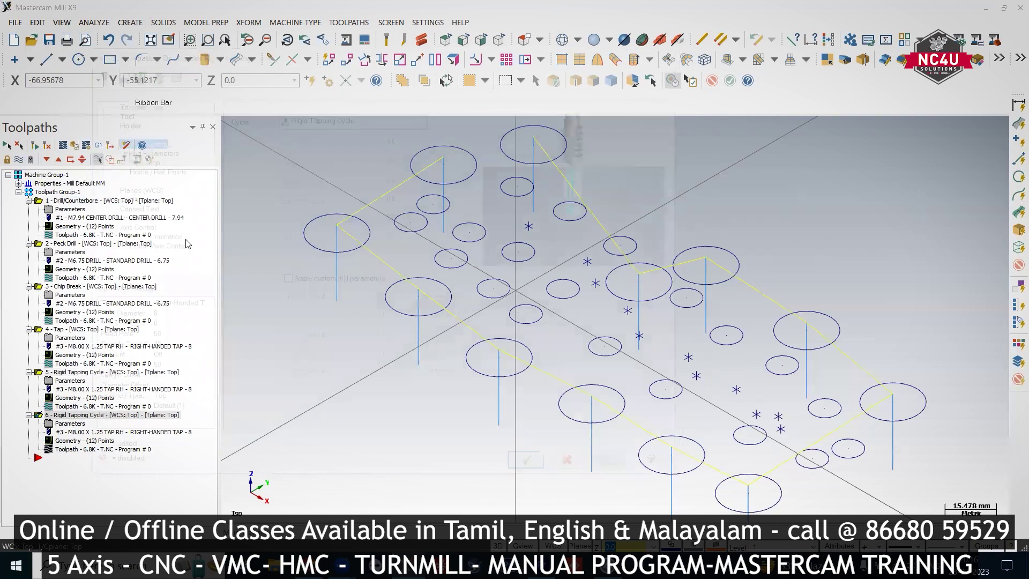
Create a new 6 mm reamer as operation 6's tool
click(116, 111)
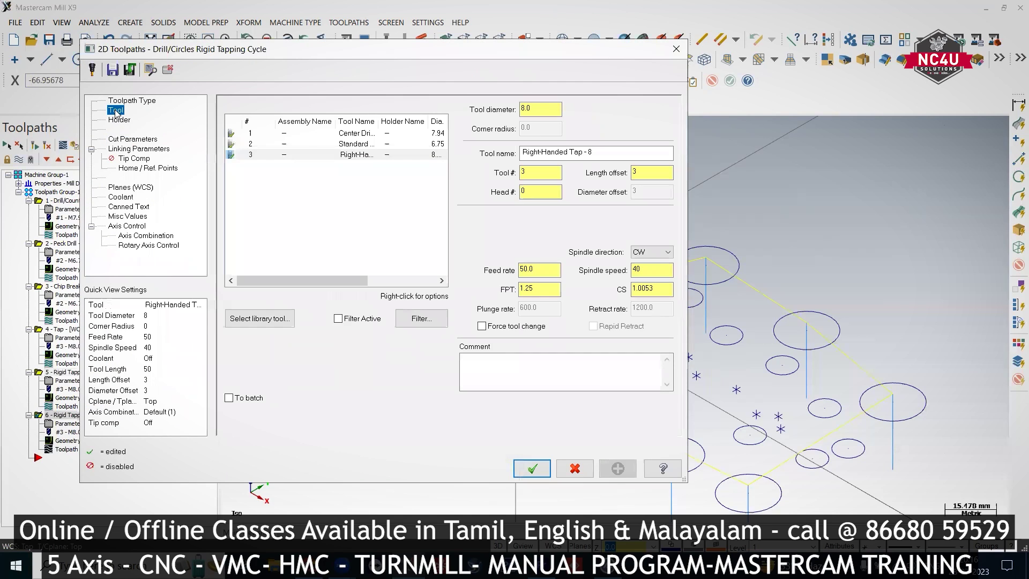
right_click(306, 166)
click(338, 182)
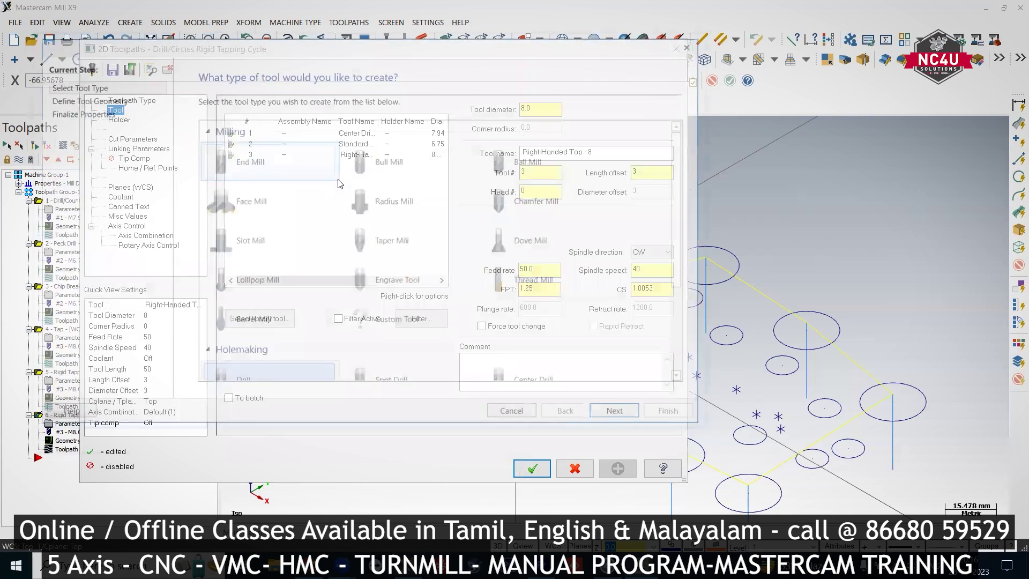
scroll(375, 278, down, 3)
click(311, 290)
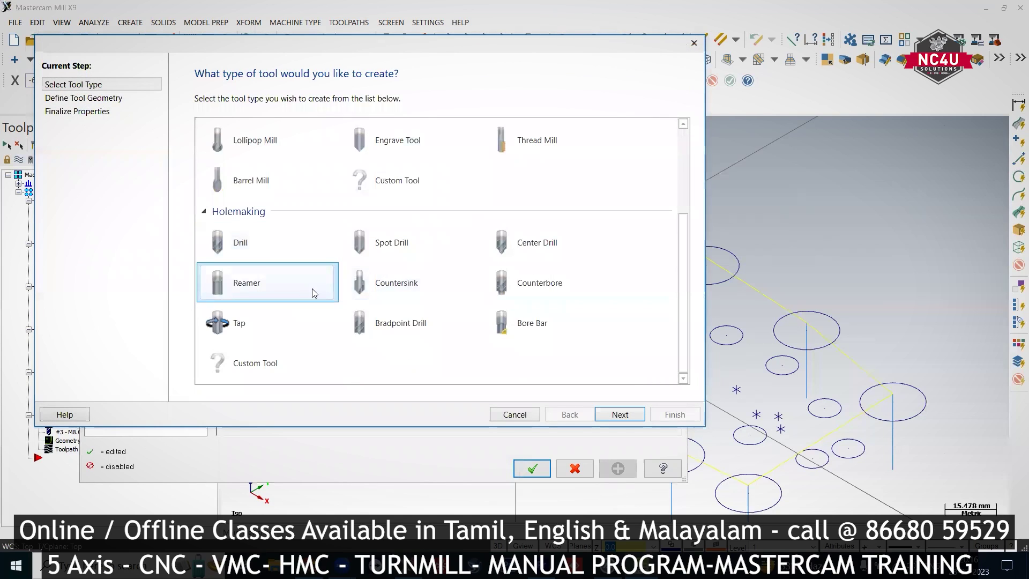
click(620, 414)
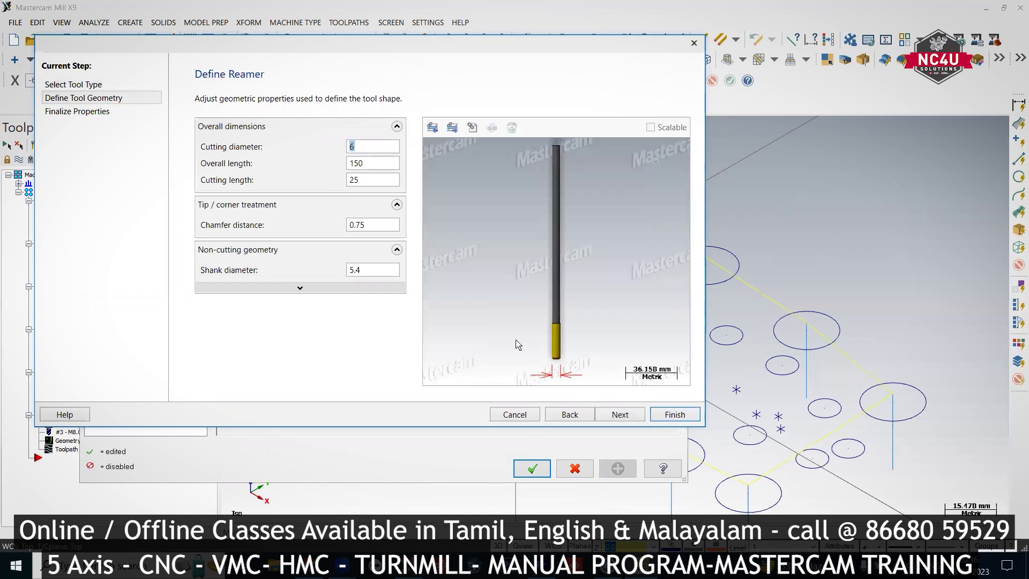
click(674, 415)
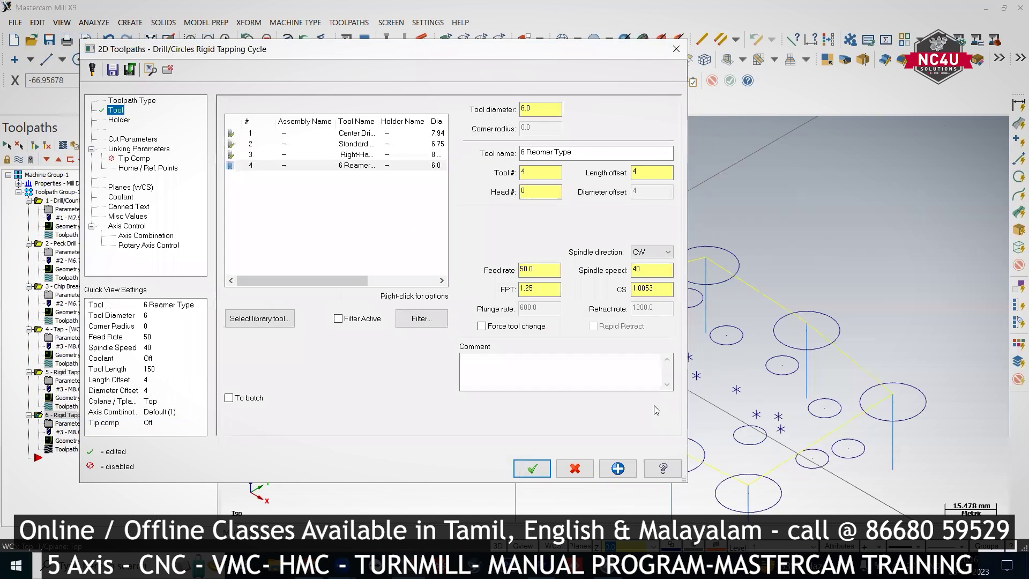
Set the cycle to Bore #1 (feed-out) and regenerate the toolpath
click(134, 140)
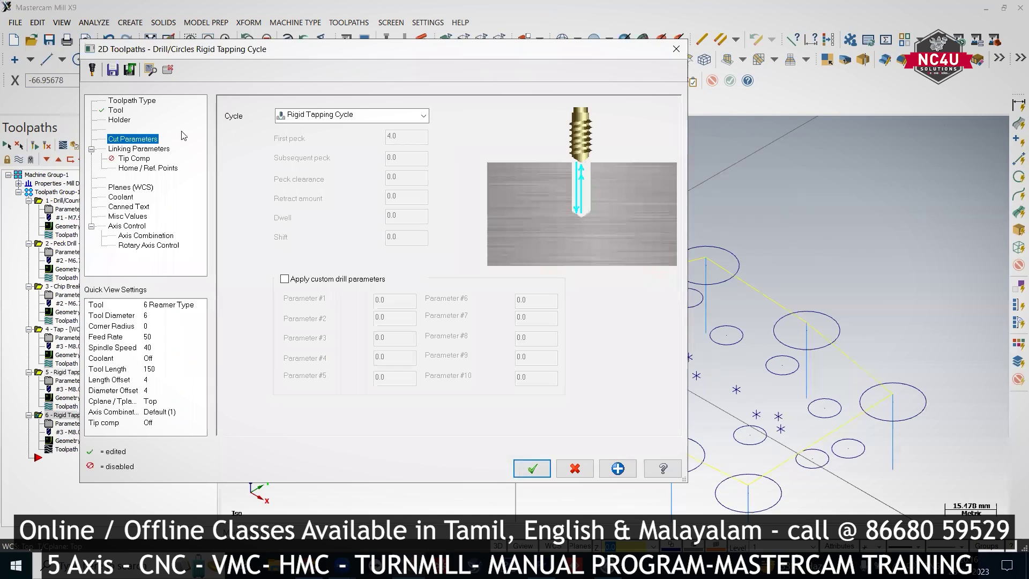
click(316, 115)
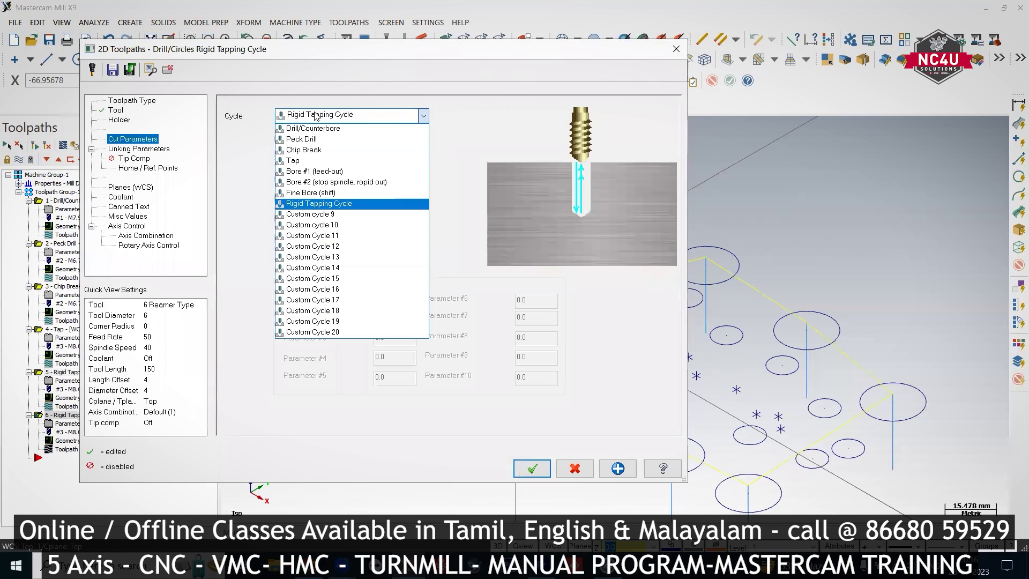
click(315, 172)
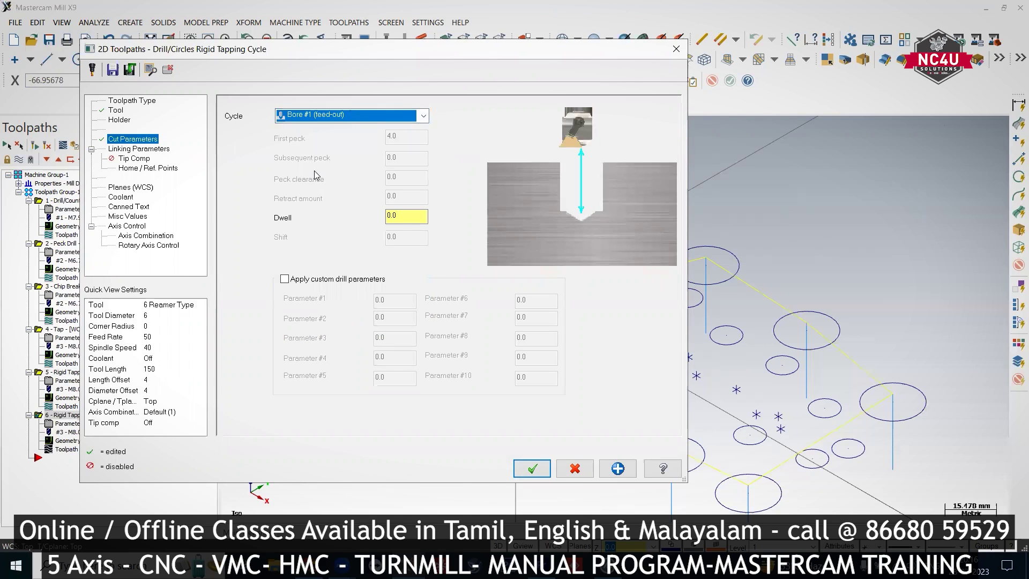
click(157, 150)
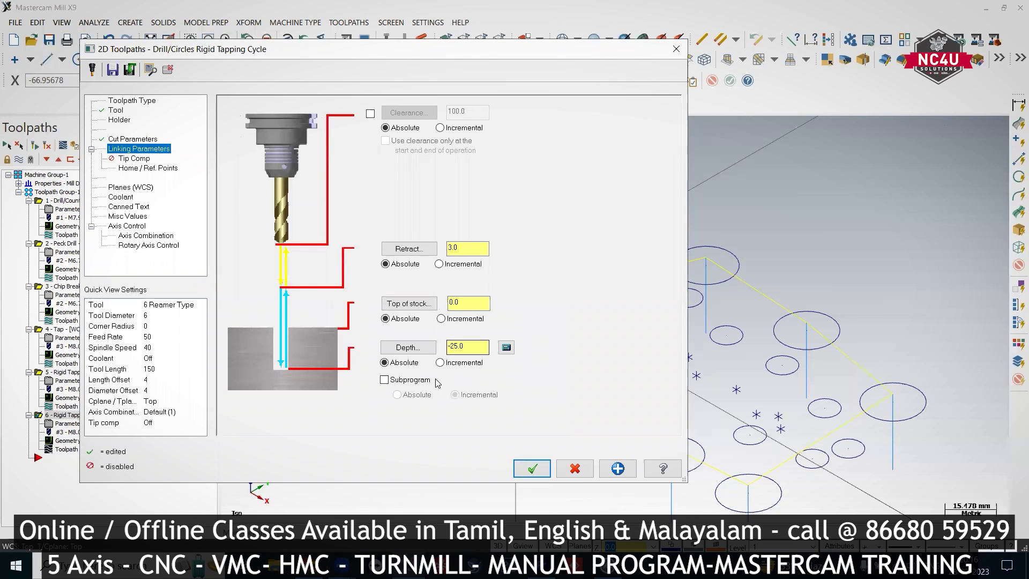
click(533, 468)
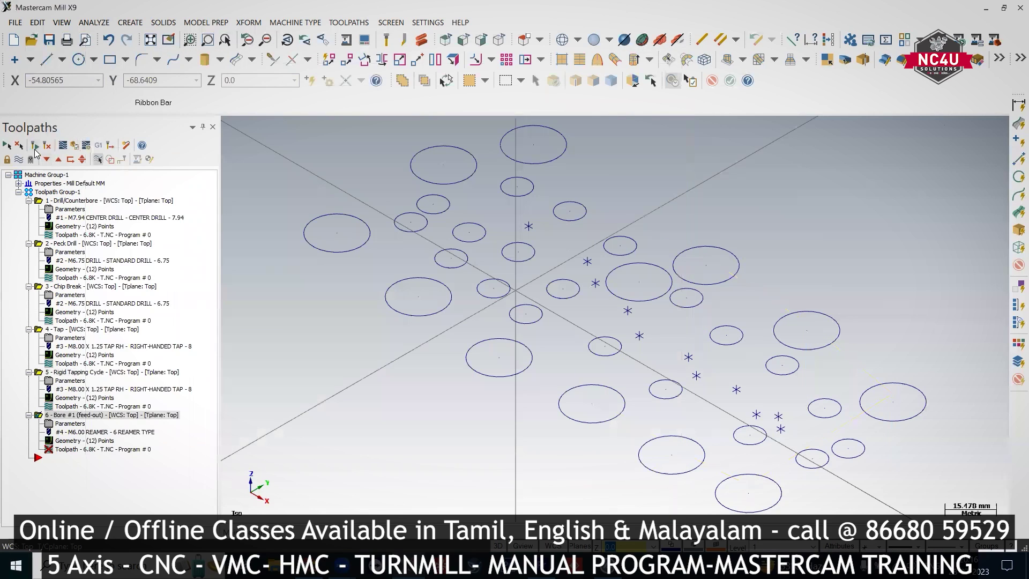
click(34, 146)
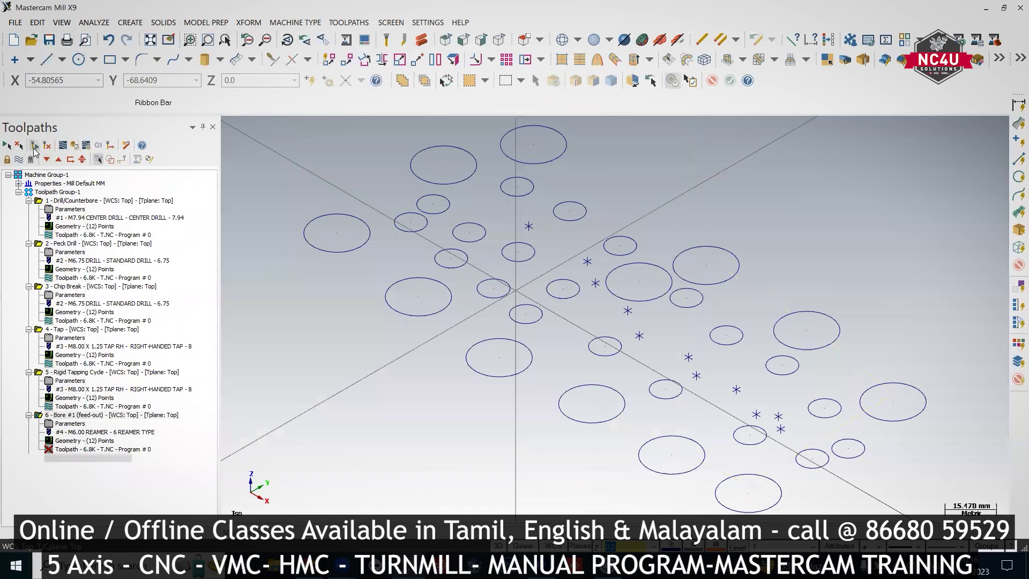
Paste a copy of the Bore #1 operation as operation 7
right_click(97, 420)
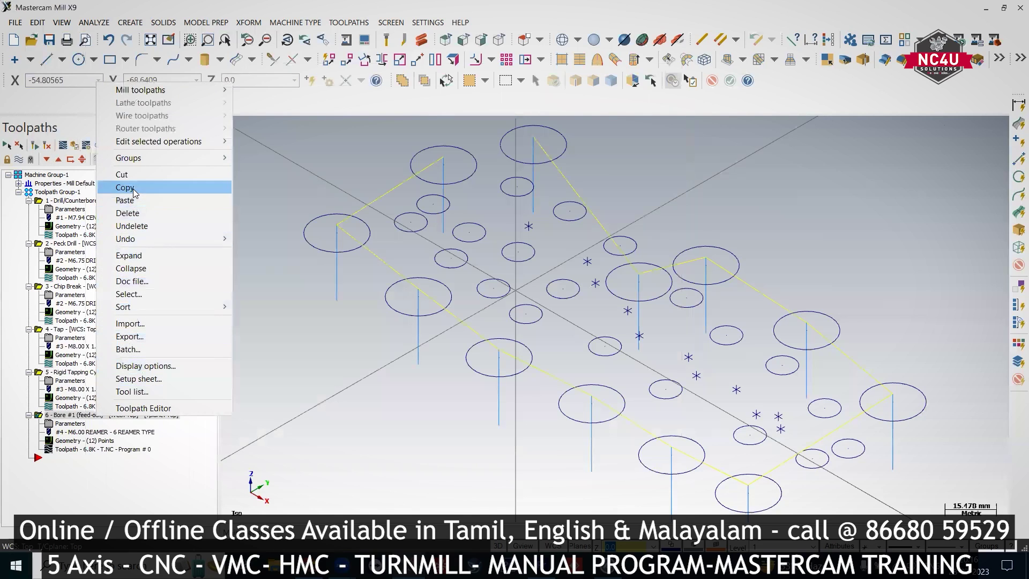
click(110, 188)
click(74, 464)
right_click(75, 461)
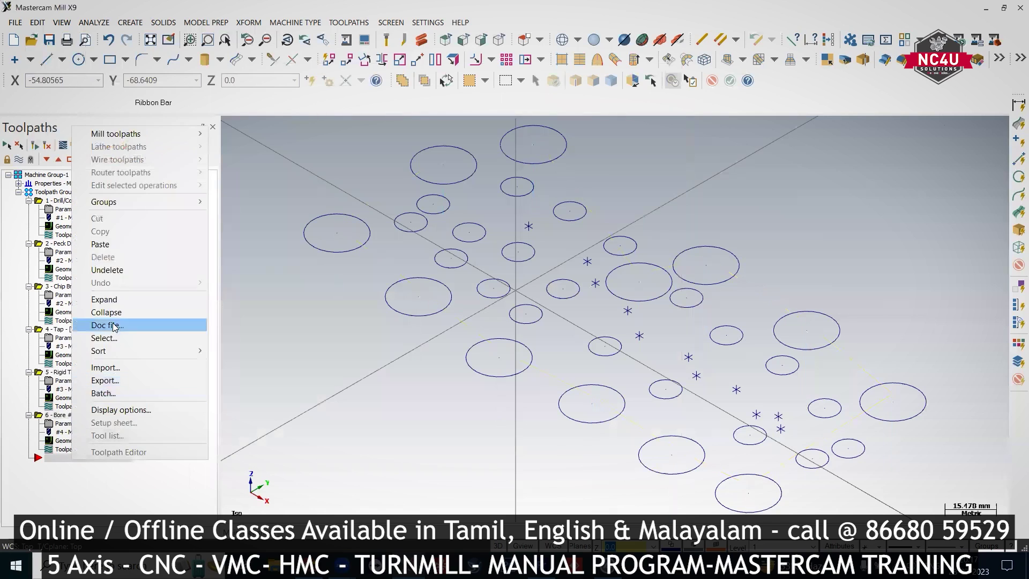
click(113, 245)
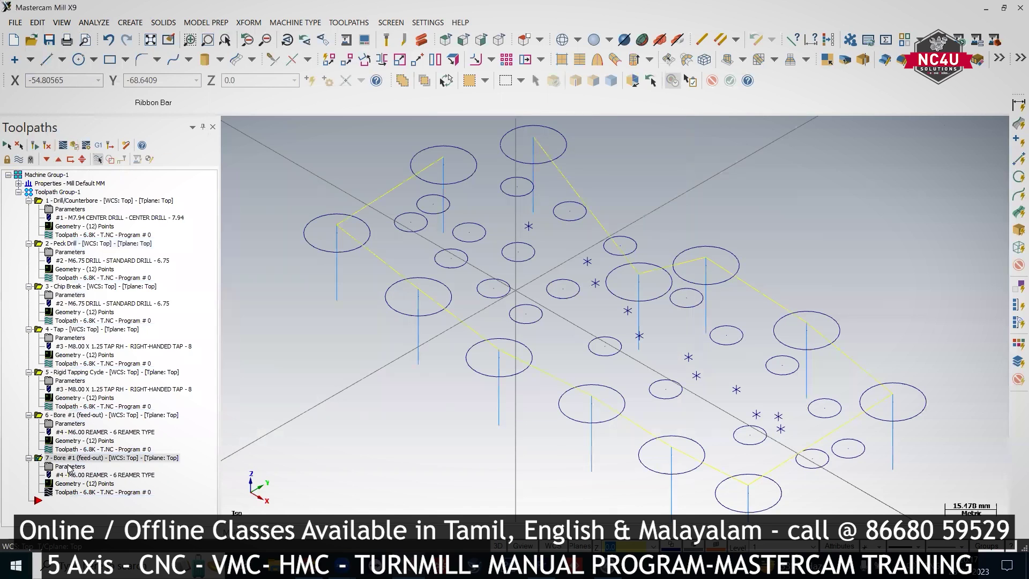
click(69, 466)
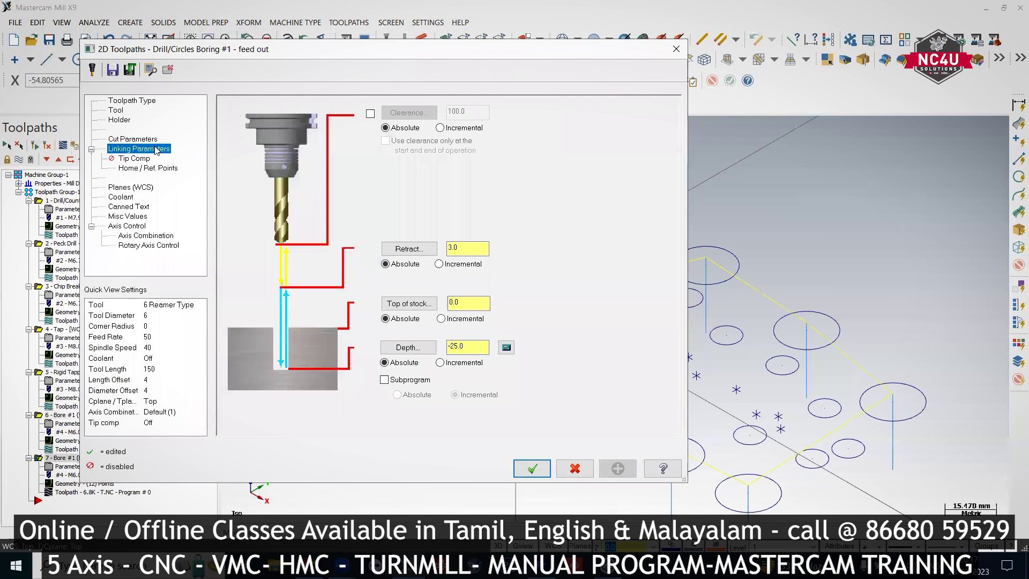
Set the cycle to Bore #2 (stop spindle, rapid out) and create a new 25 mm fine boring tool
click(132, 138)
click(351, 116)
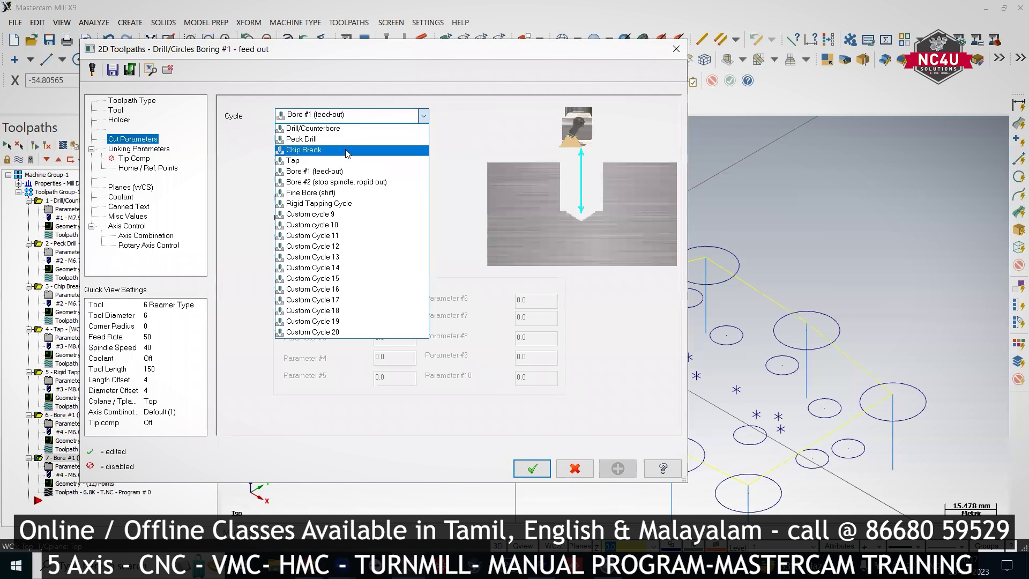
click(343, 181)
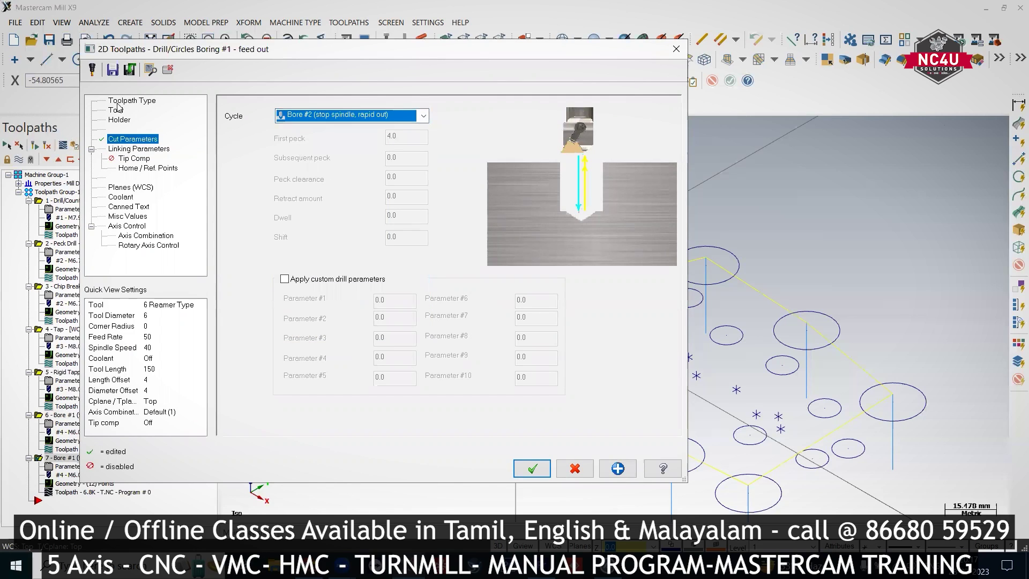
click(116, 110)
right_click(338, 191)
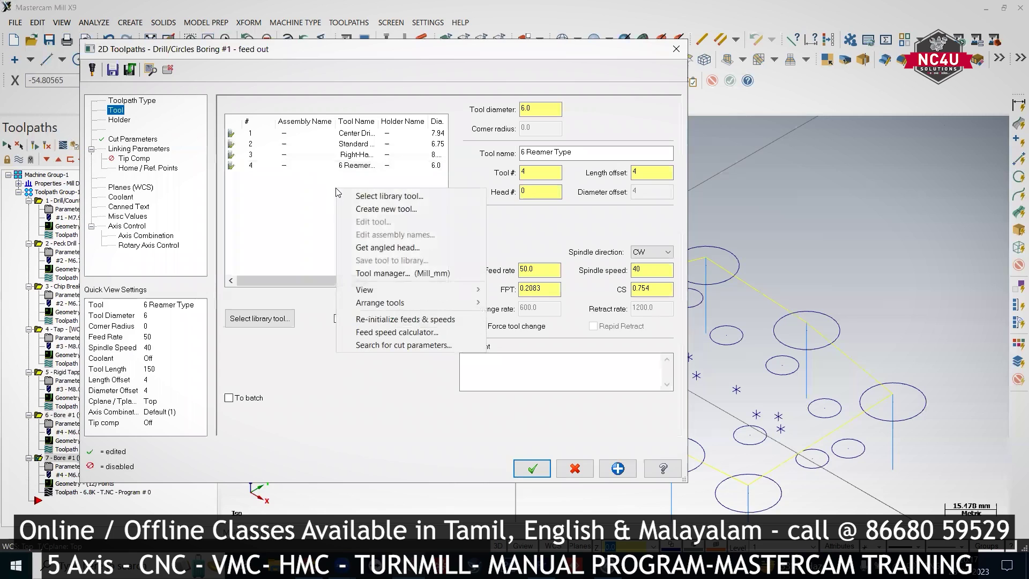
click(372, 209)
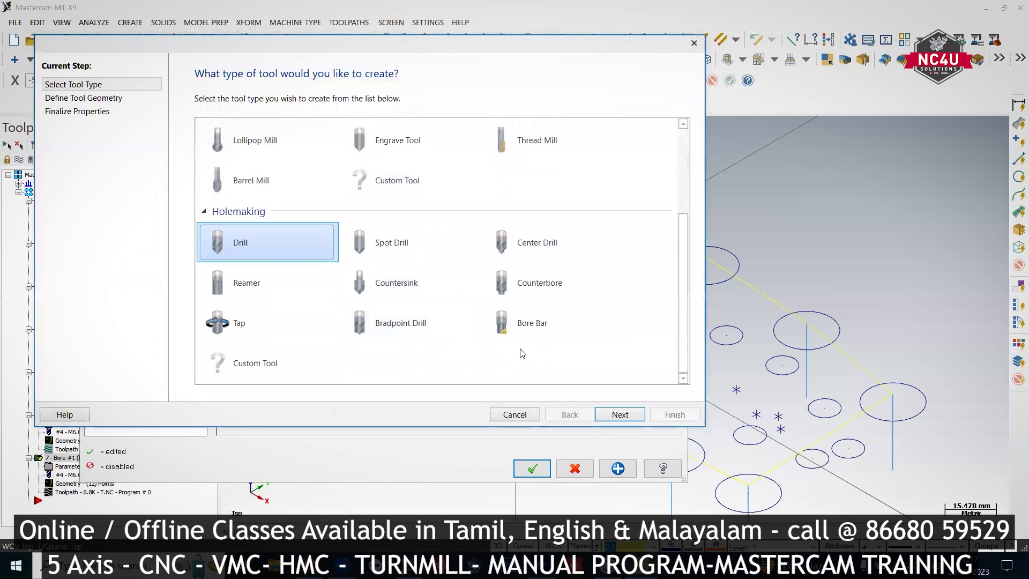
click(532, 326)
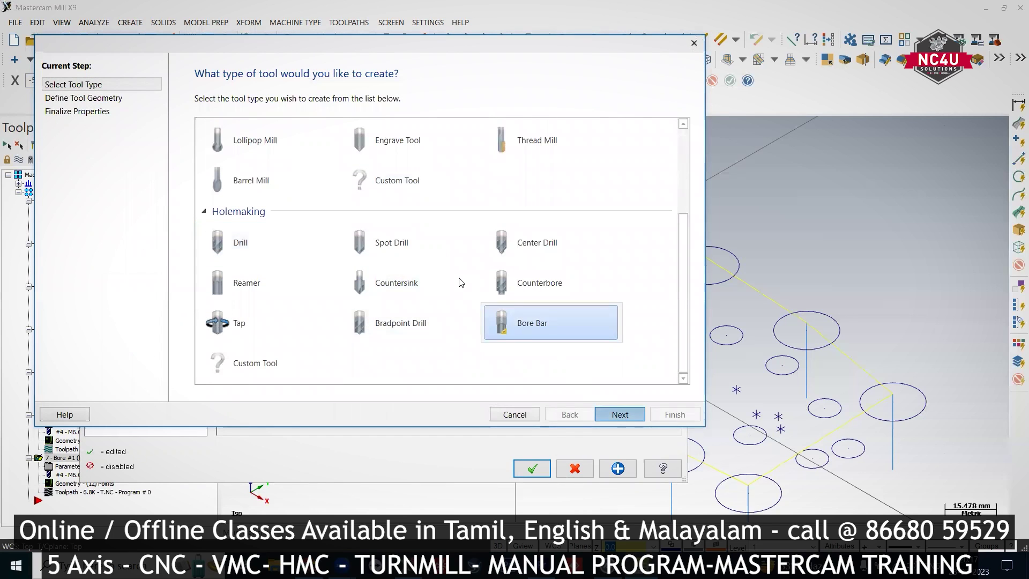
key(Return)
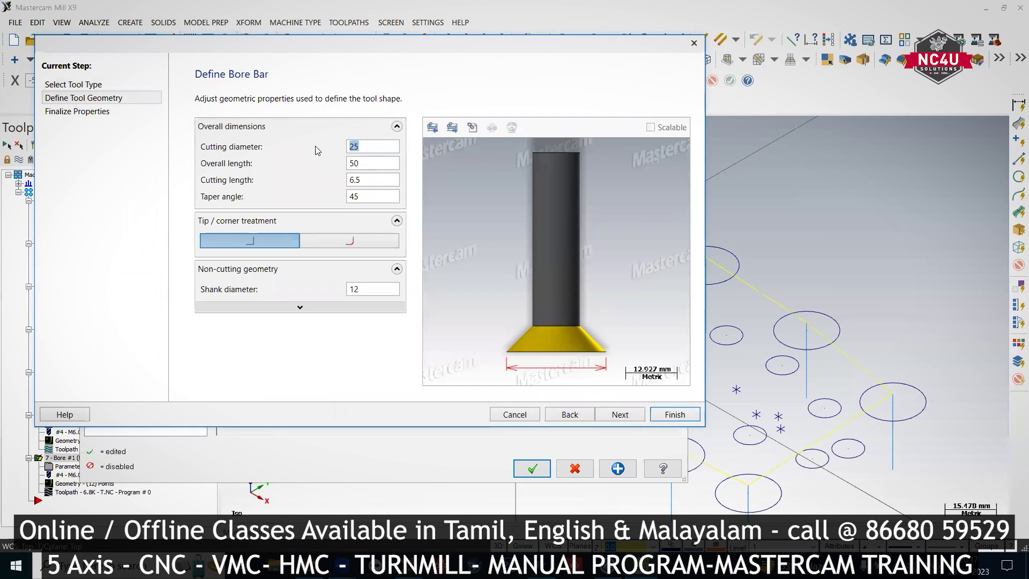
click(676, 416)
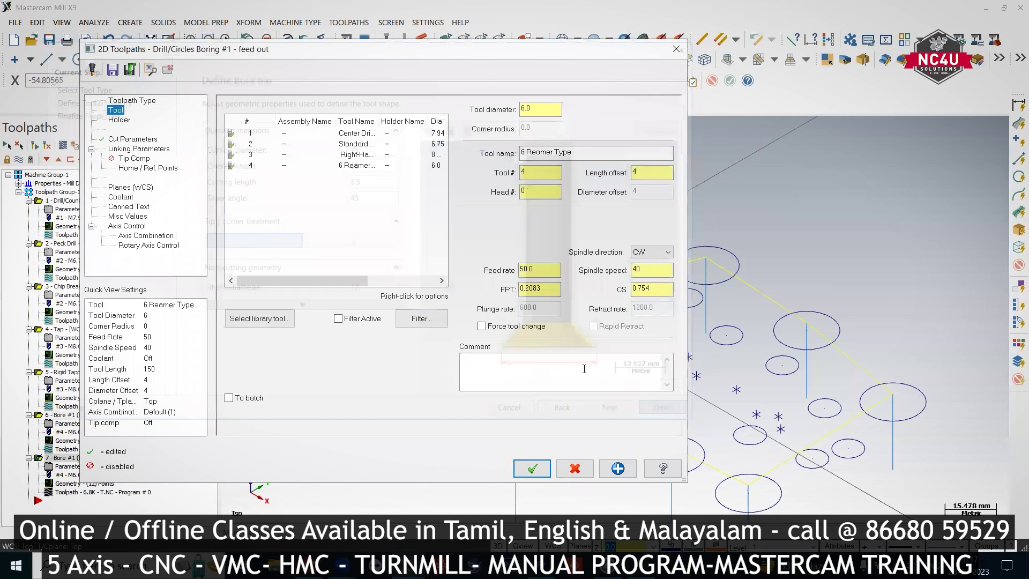
Accept the boring settings and regenerate operation 7's toolpath
click(132, 139)
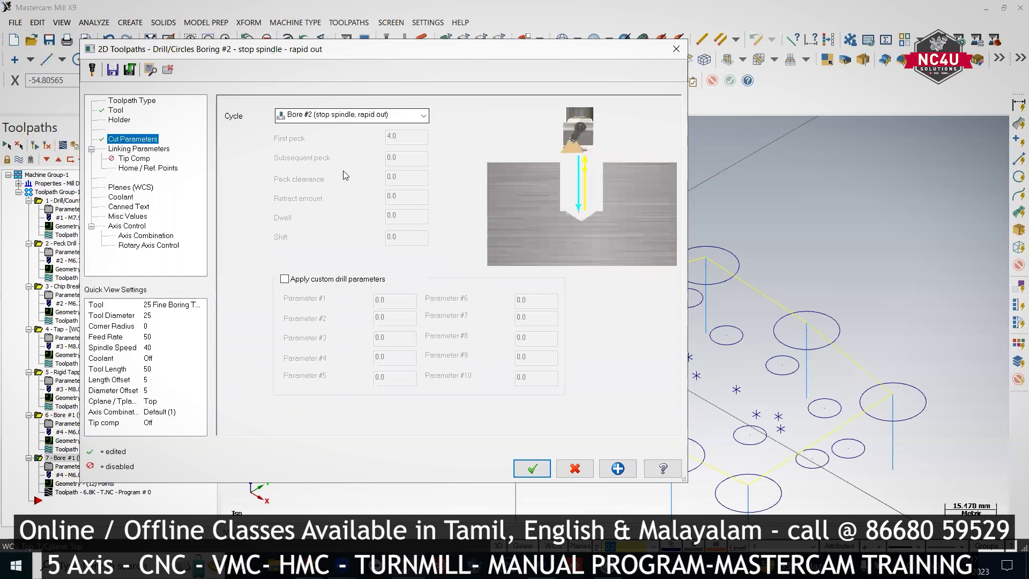
click(532, 469)
click(36, 145)
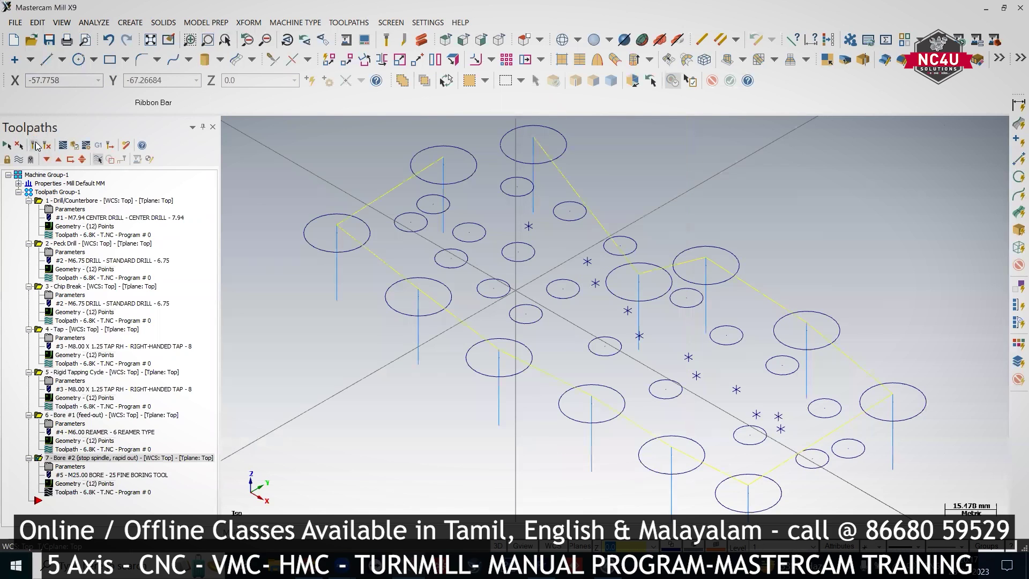
right_click(88, 465)
Paste a copy of operation 7 as operation 8
click(128, 226)
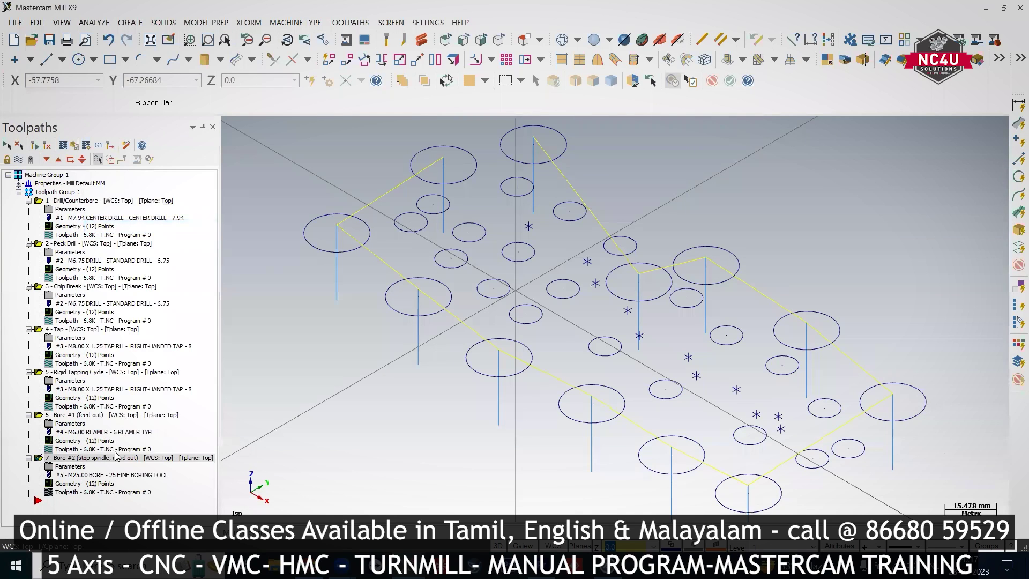
right_click(65, 499)
click(120, 282)
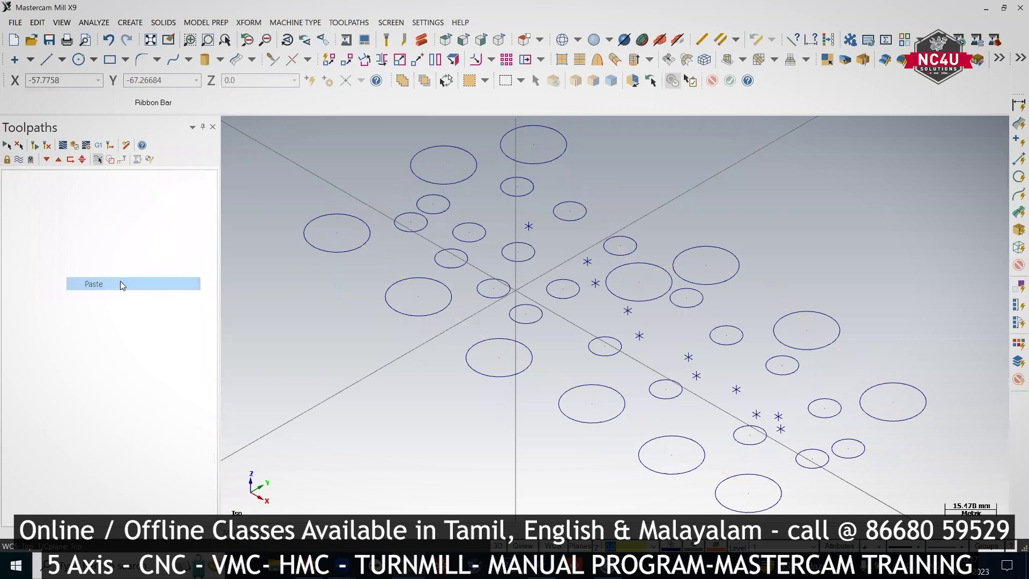
click(70, 476)
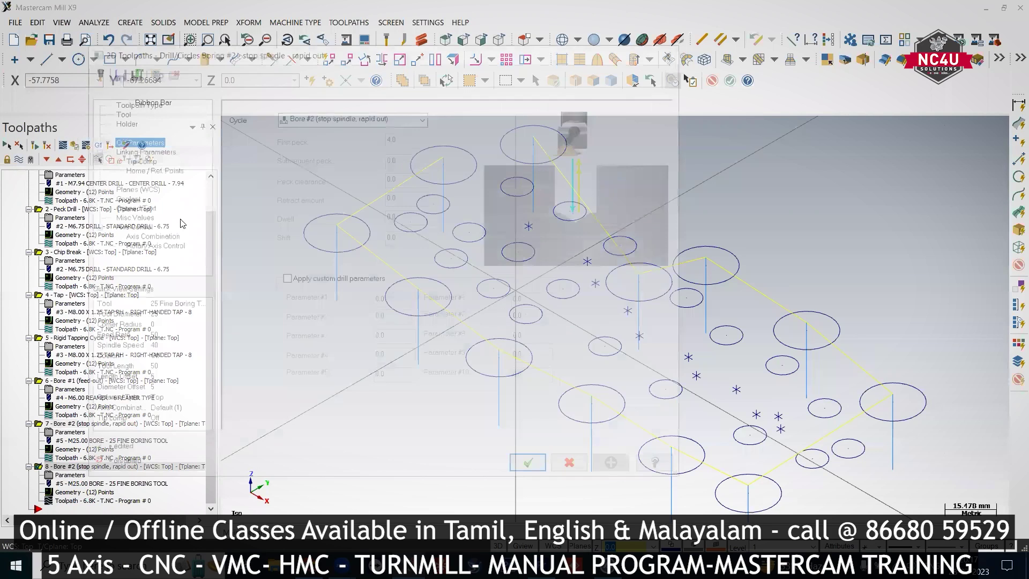
Create a new Bore Bar tool #6 for operation 8
right_click(315, 186)
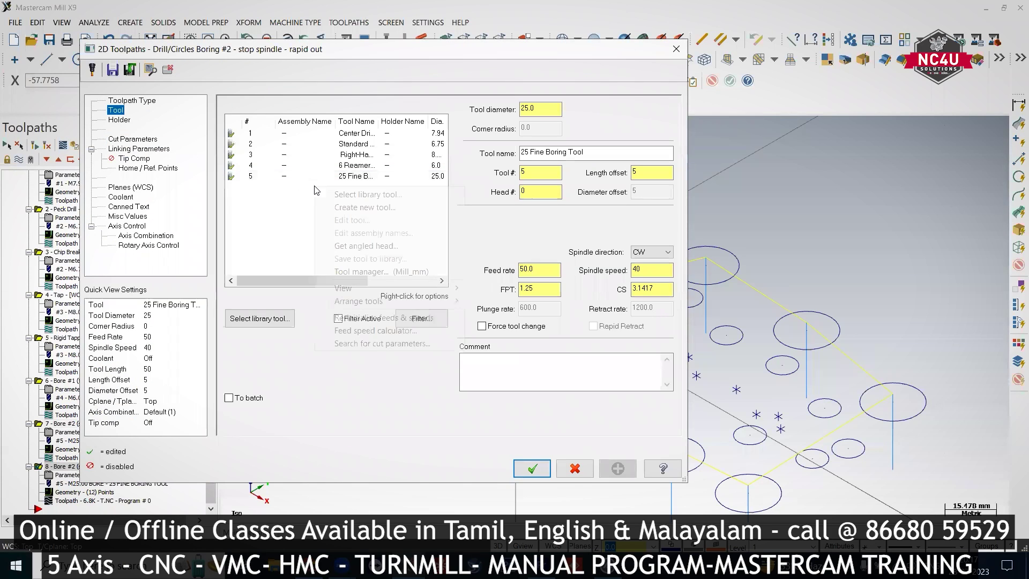
click(356, 208)
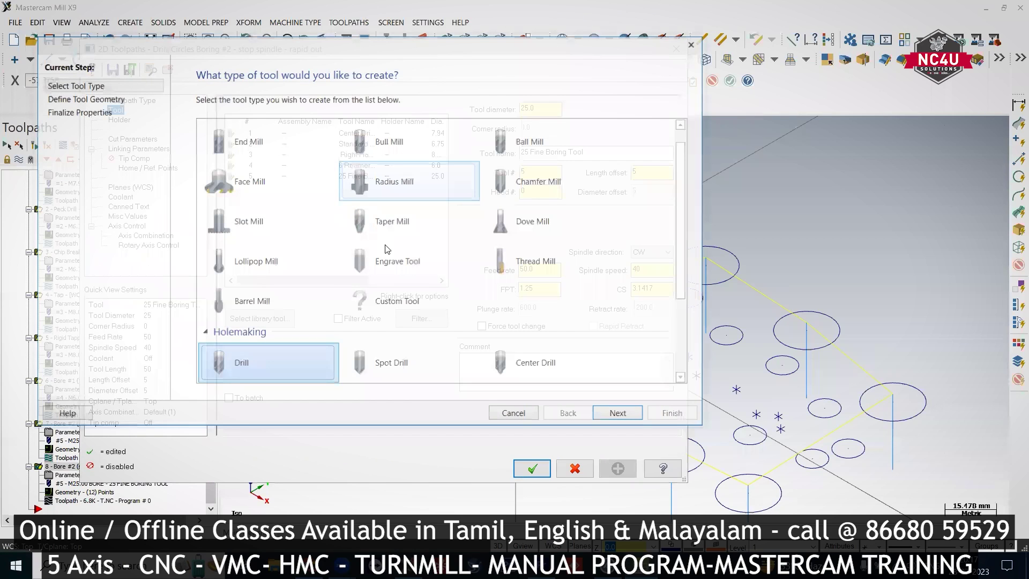
scroll(544, 354, down, 2)
click(551, 328)
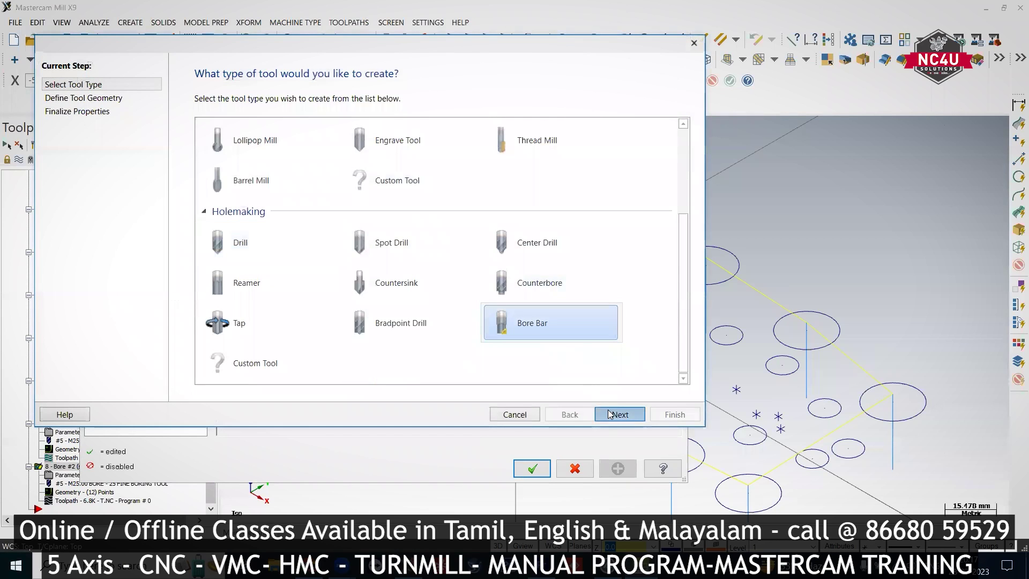
click(612, 414)
click(675, 414)
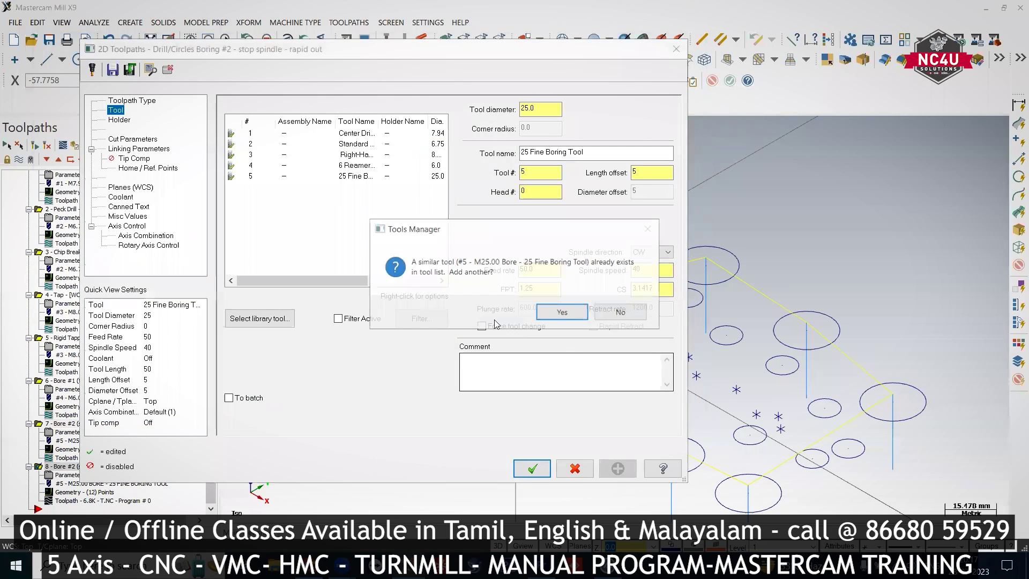
click(562, 312)
Set the cycle to Fine Bore (shift), enter the Shift value and accept
click(133, 139)
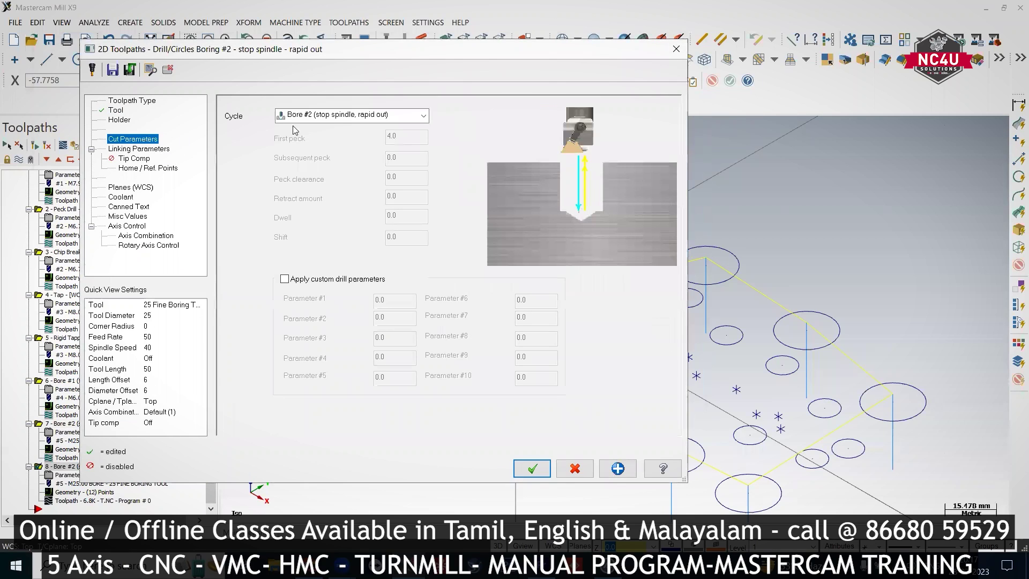
click(348, 114)
click(333, 193)
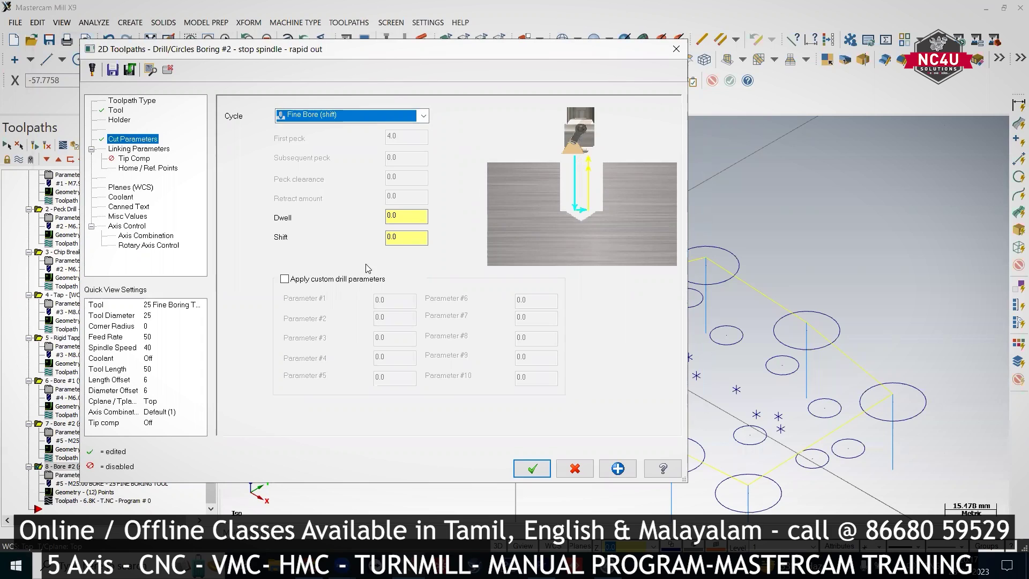
click(394, 238)
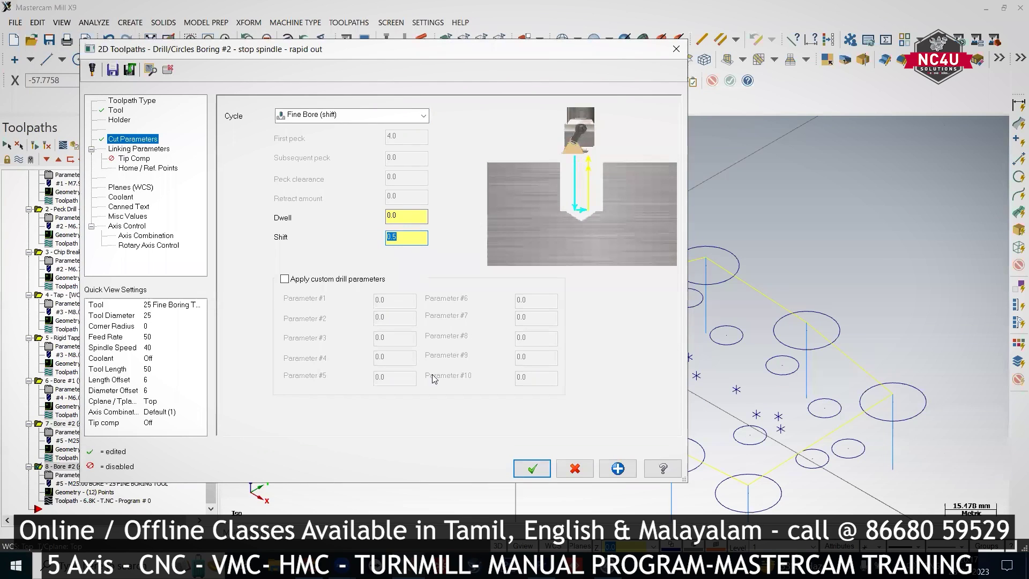
click(532, 469)
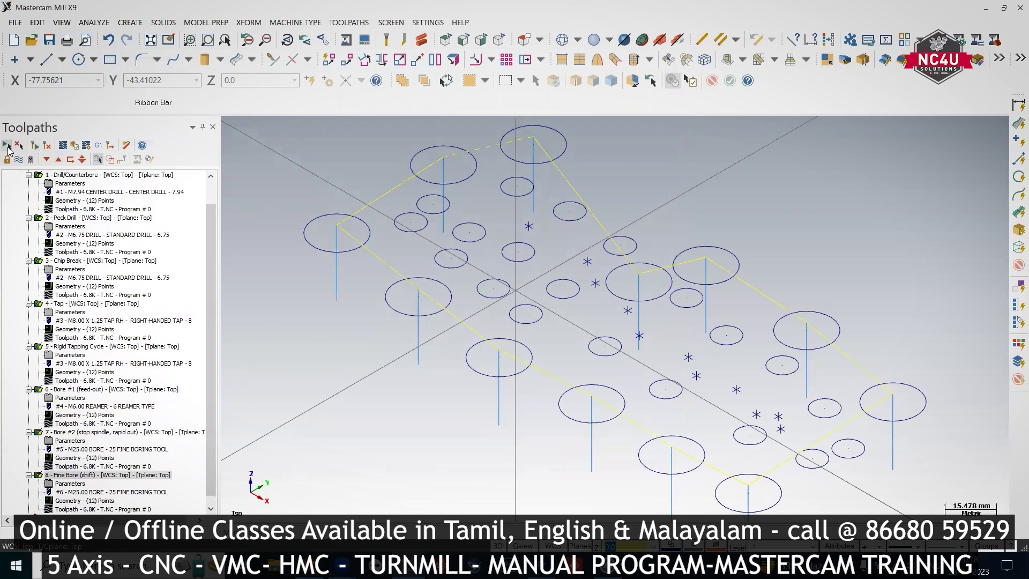
Post all operations and save the NC file as 121.NC on the Desktop
click(99, 145)
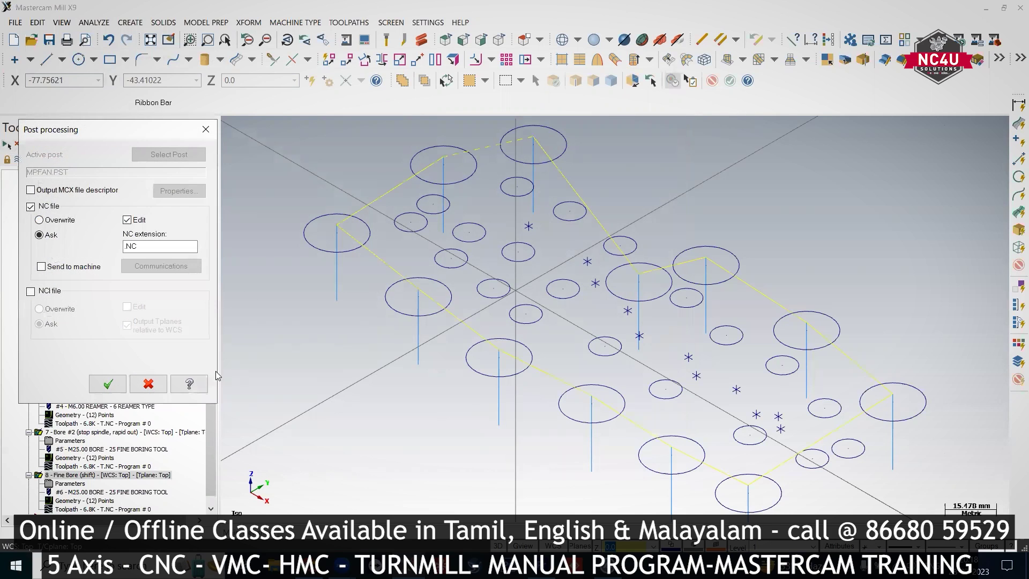
click(107, 384)
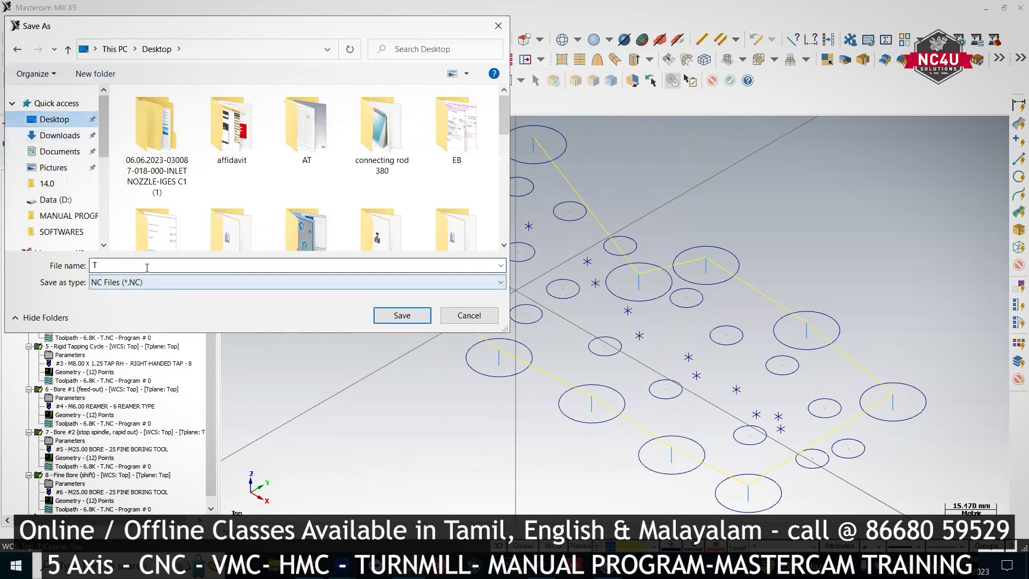
text(121)
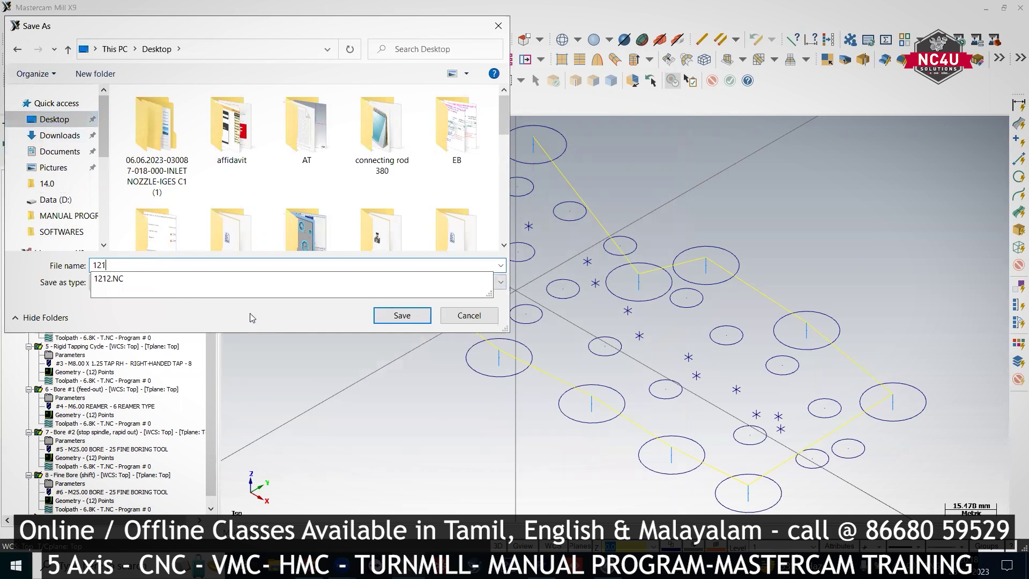
click(385, 317)
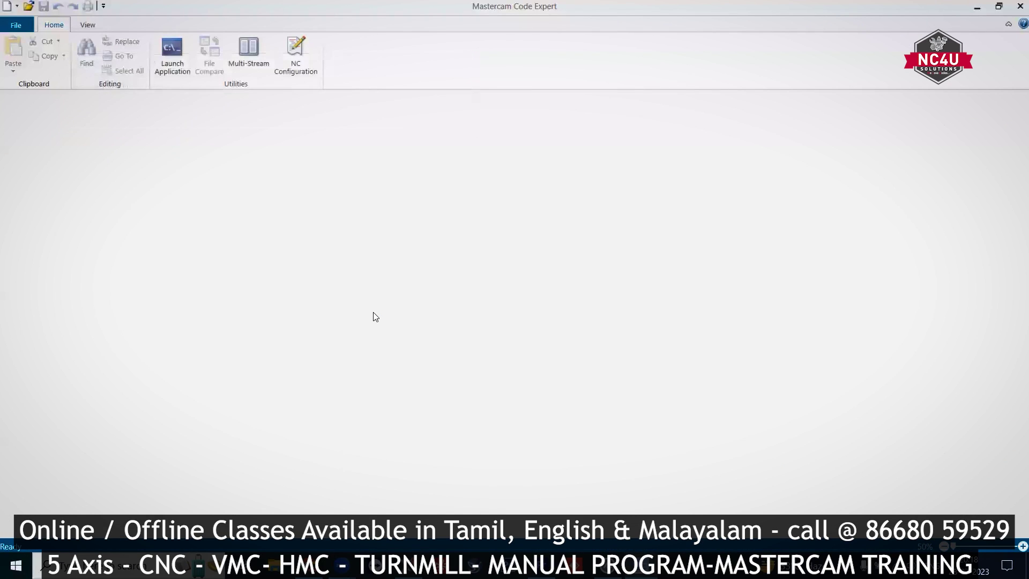
In 121.NC, highlight the first drill cycle on line 18, then the G83 peck code and its Q5 depth
scroll(359, 326, down, 2)
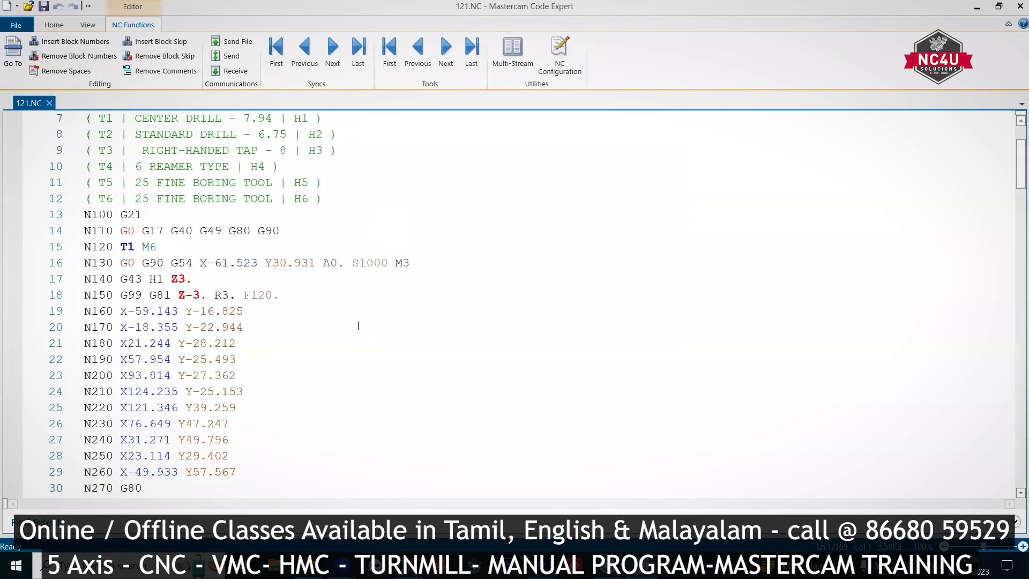
scroll(358, 326, down, 1)
click(153, 248)
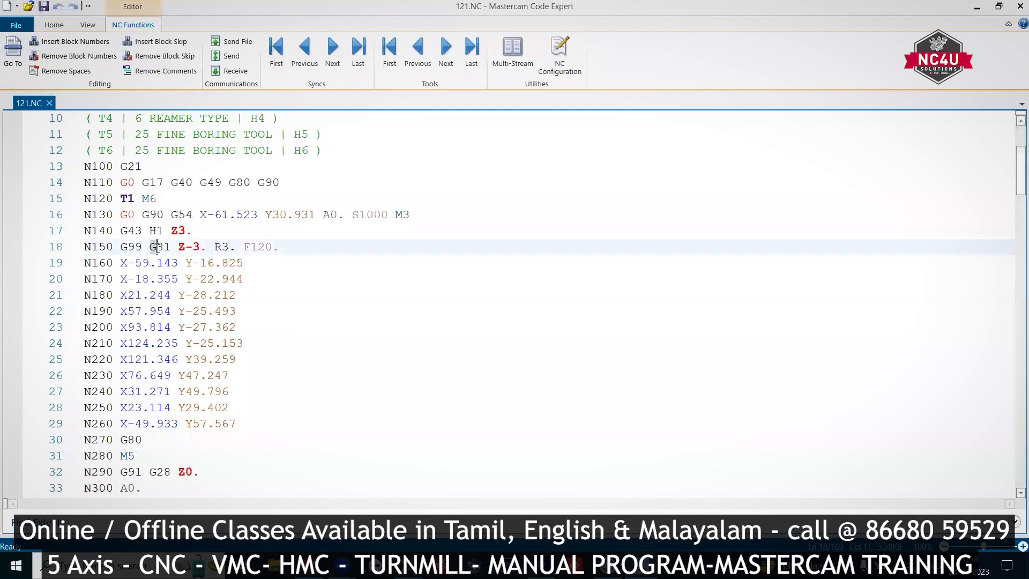
scroll(168, 249, down, 3)
scroll(168, 250, down, 3)
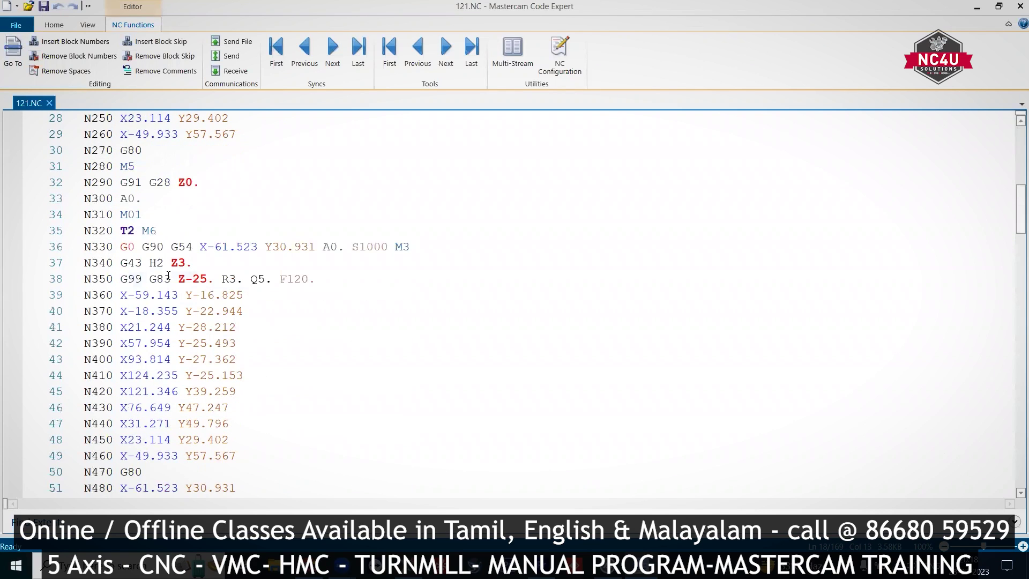
double_click(161, 279)
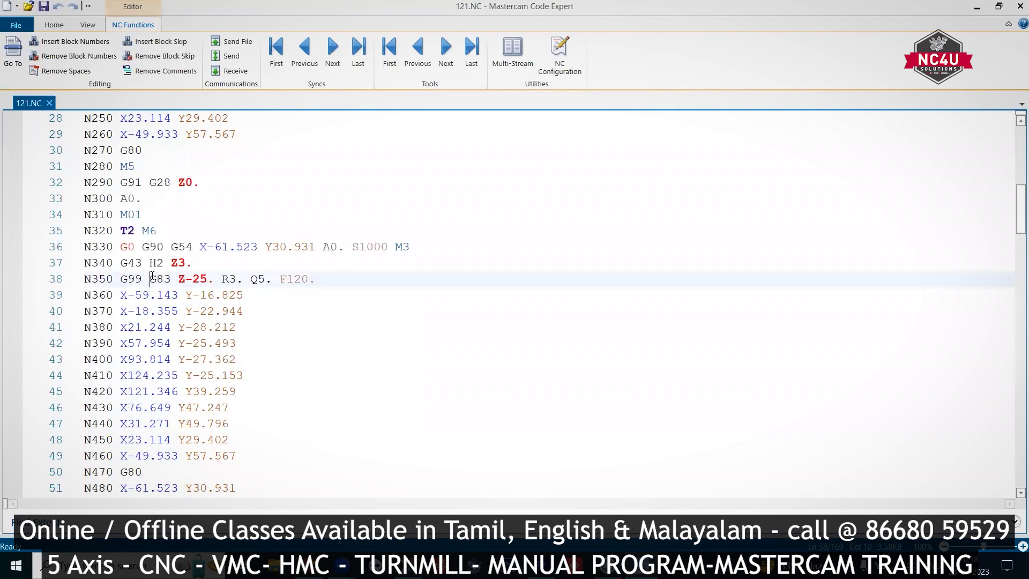
double_click(257, 278)
Highlight the G73 chip-break code with Q4, the G84 tapping code on line 73, and M29 S50
scroll(261, 285, down, 3)
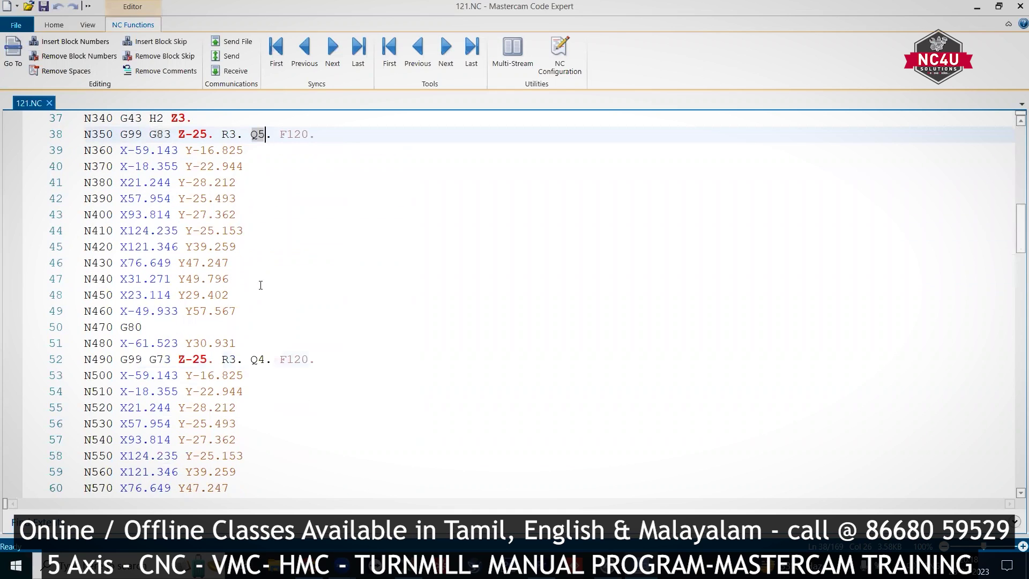
double_click(159, 359)
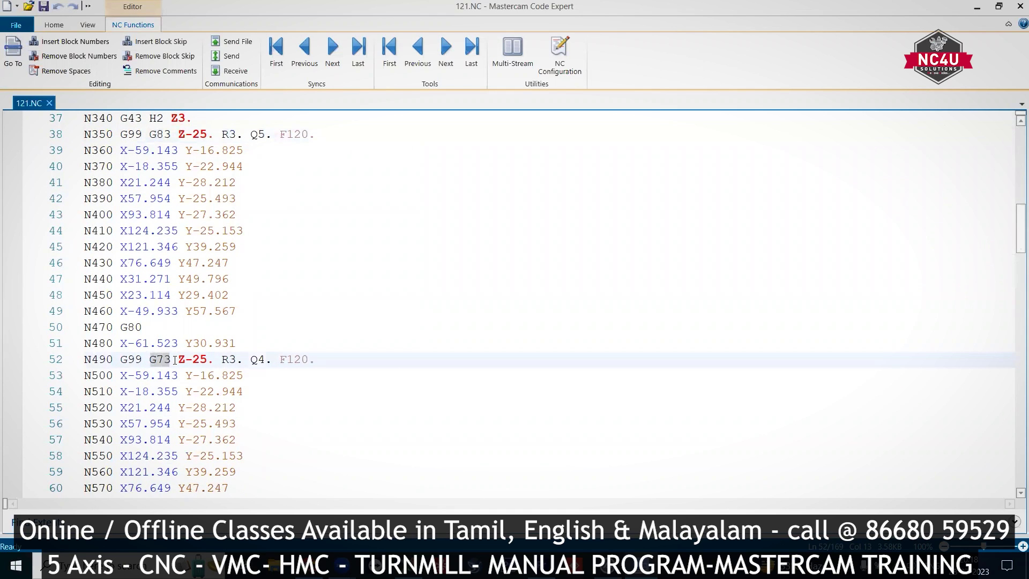
double_click(257, 359)
scroll(261, 362, down, 6)
click(164, 406)
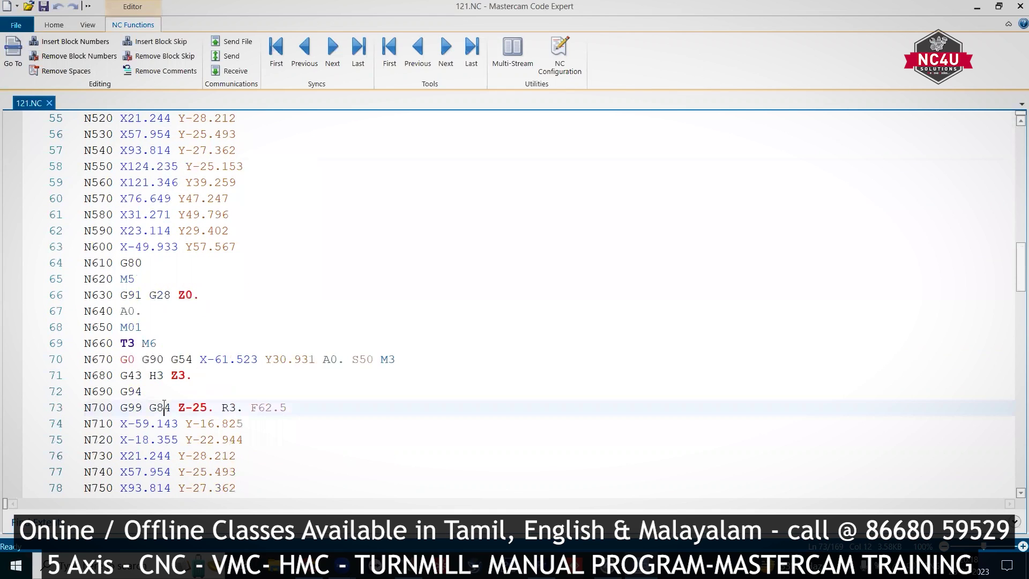
scroll(165, 404, down, 5)
scroll(165, 403, down, 1)
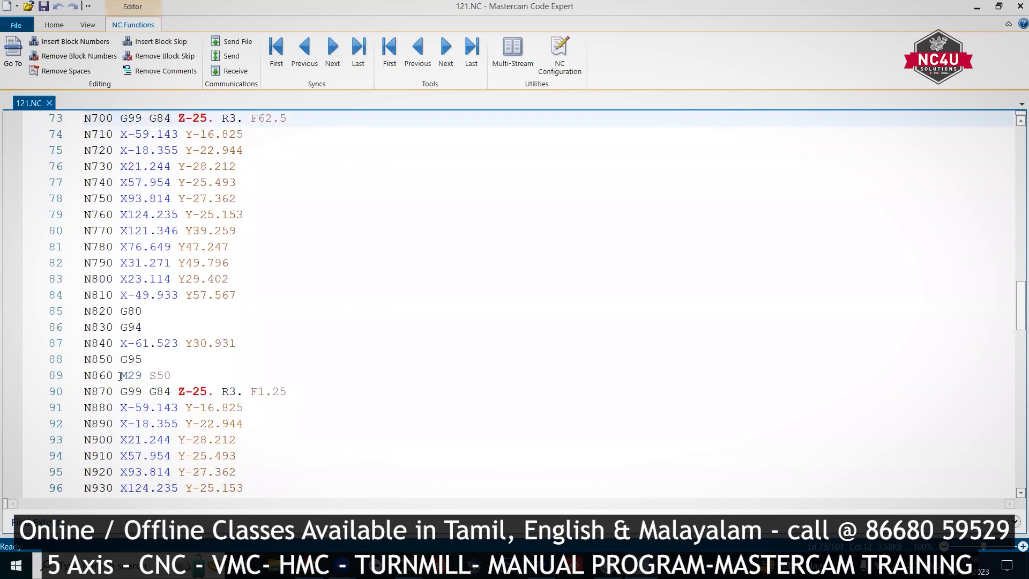
drag(120, 375, 175, 376)
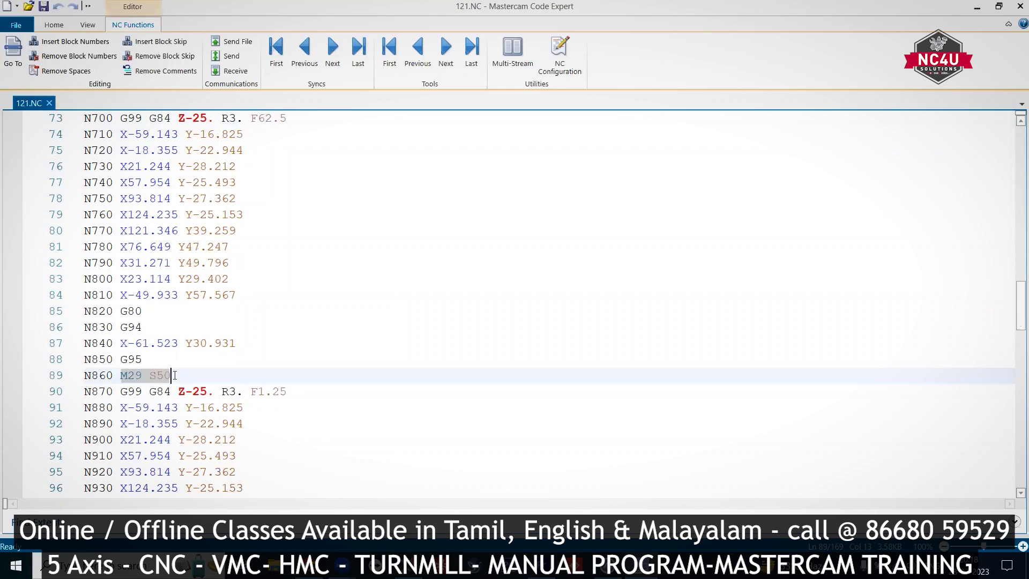